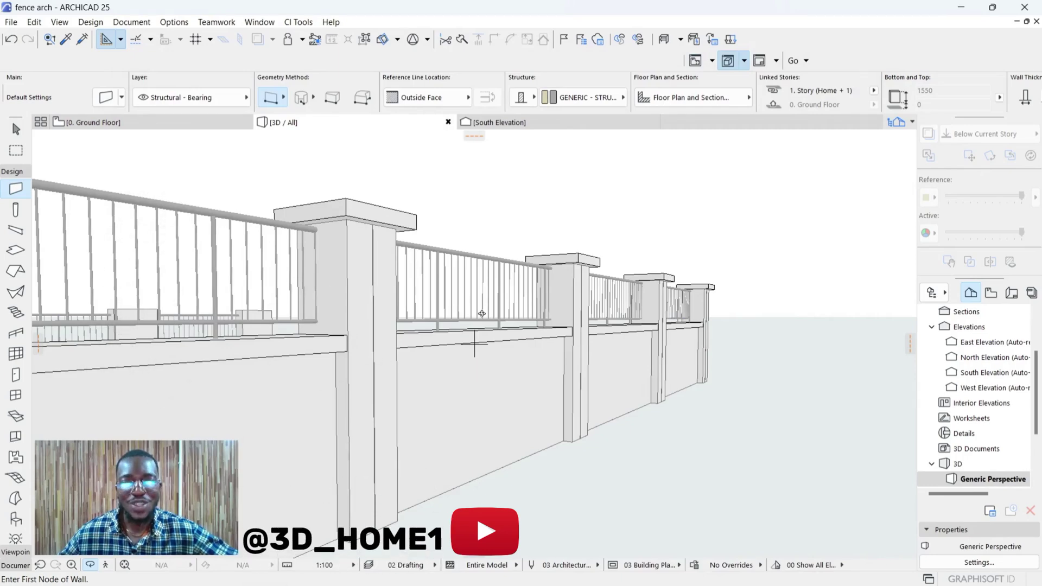
# Step: Review the existing railed fence in the 3D view and open the ground floor plan
pyautogui.scroll(2, 500, 359)
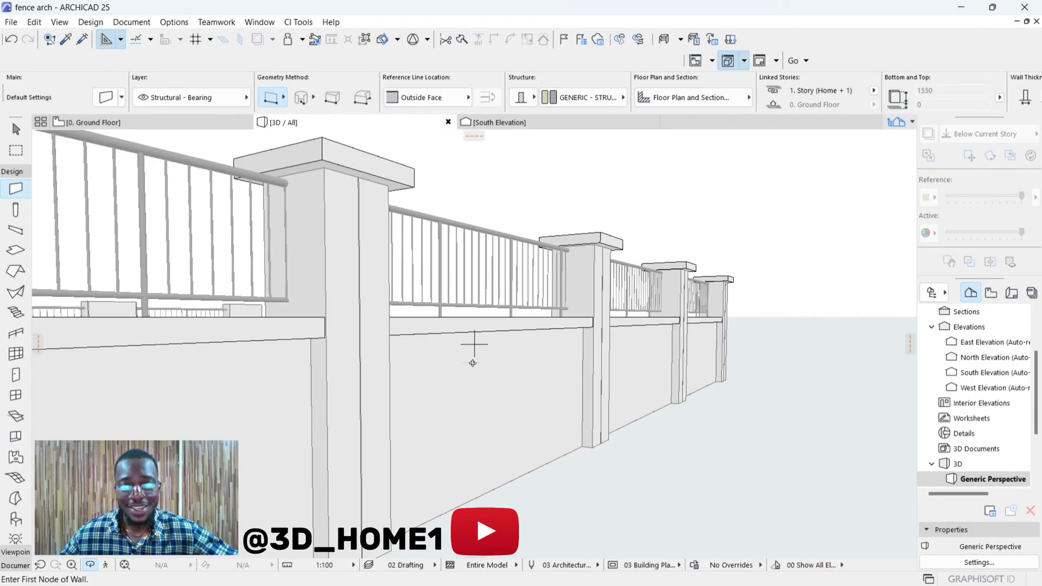
pyautogui.scroll(-3, 472, 363)
pyautogui.keyDown('shift'); pyautogui.moveTo(473, 344); pyautogui.dragTo(174, 146, button='middle'); pyautogui.keyUp('shift')
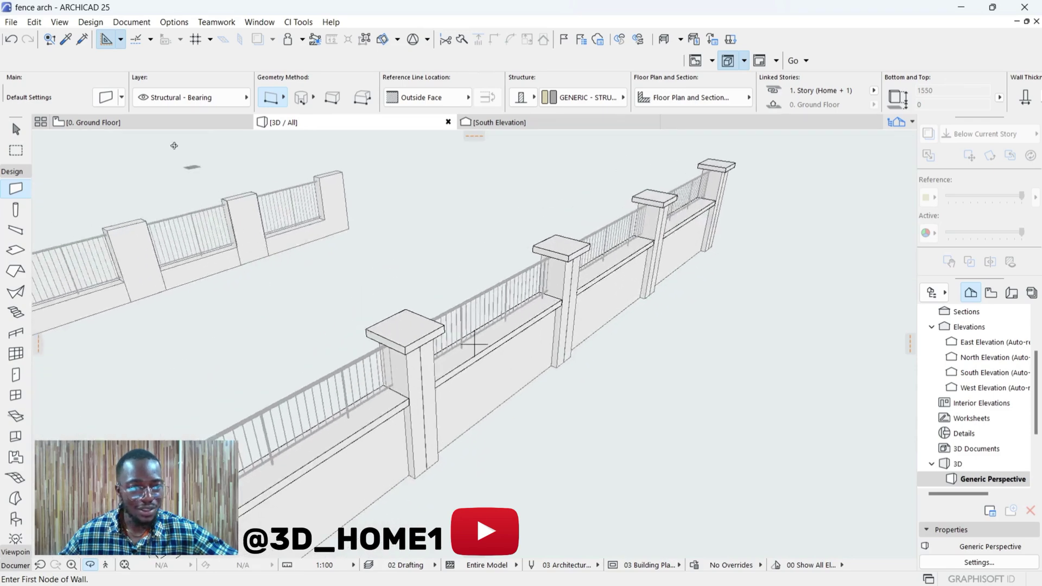
pyautogui.click(152, 122)
pyautogui.scroll(2, 403, 205)
pyautogui.scroll(-1, 315, 346)
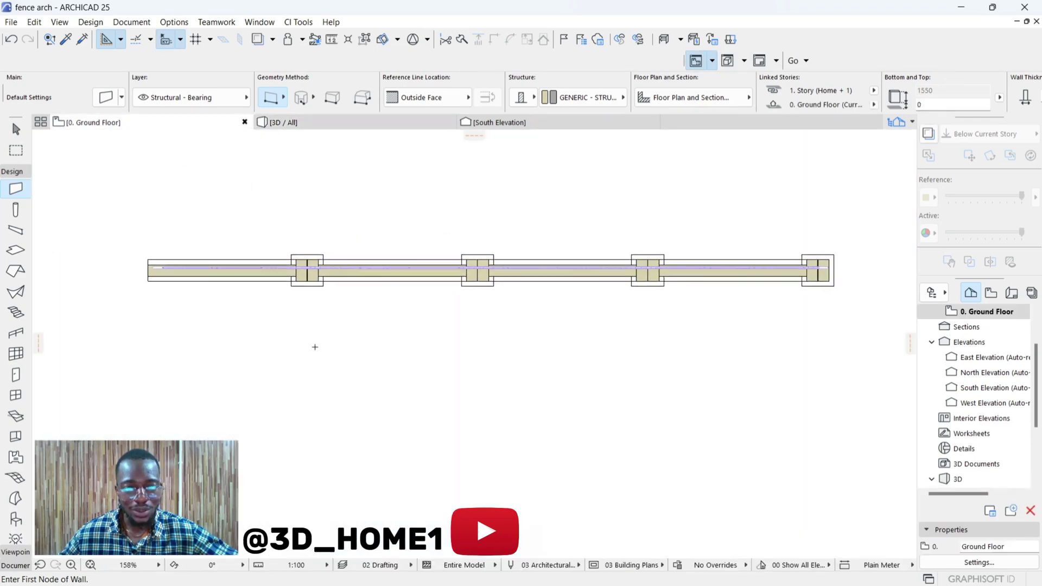
pyautogui.scroll(2, 327, 266)
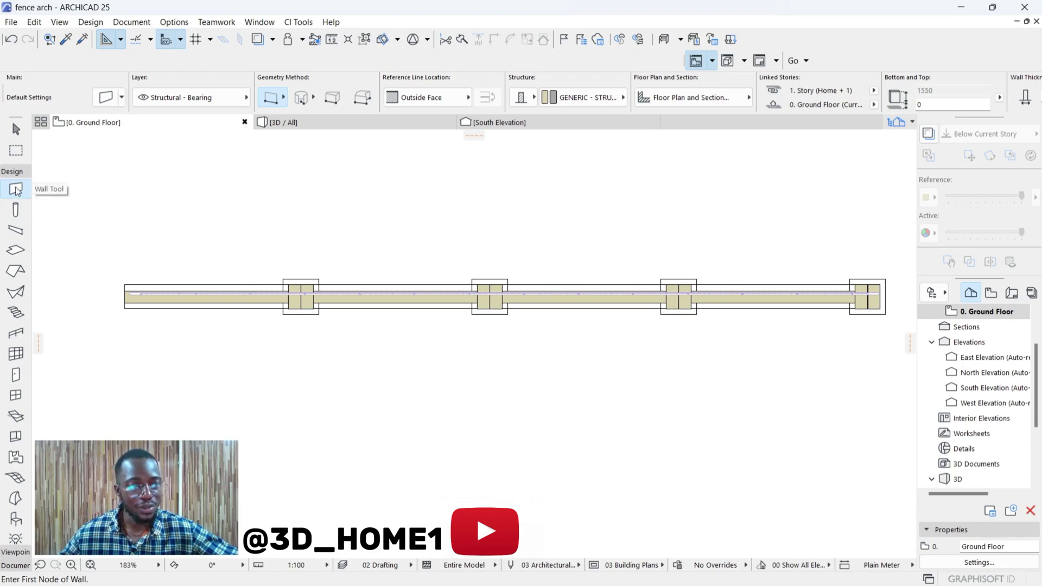
# Step: Review the default wall settings, including the wall thickness, and accept them as they are
pyautogui.click(107, 97)
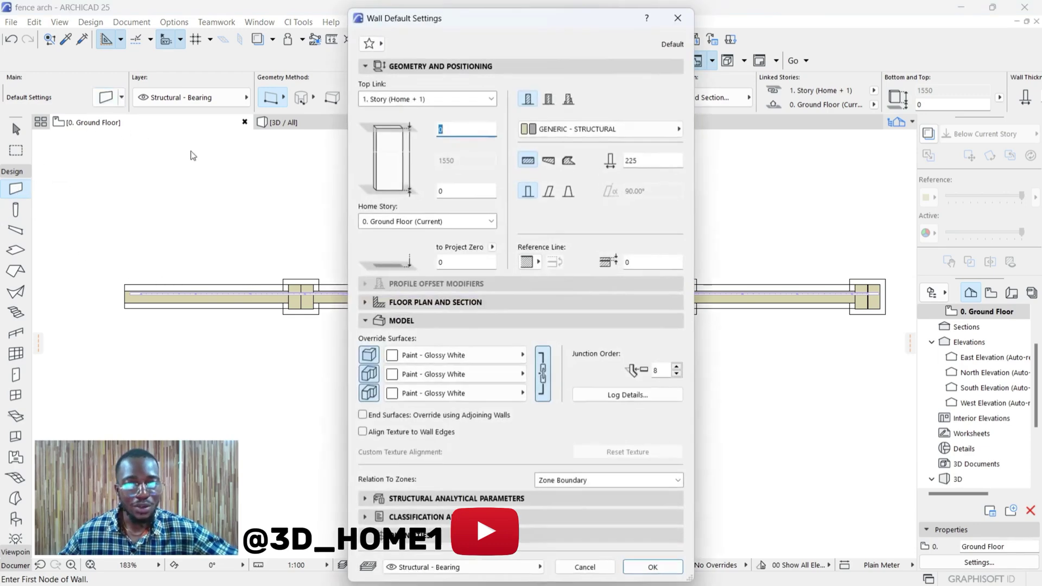
pyautogui.click(641, 161)
pyautogui.doubleClick(640, 161)
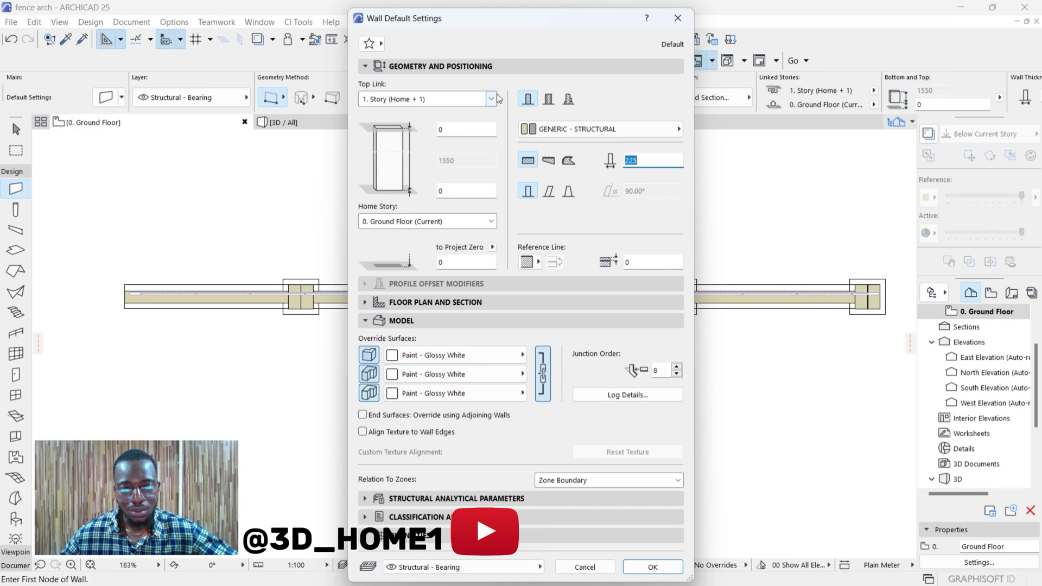
pyautogui.click(653, 567)
# Step: Draw a horizontal wall 3000 mm long in the empty area below the existing fence on the plan
pyautogui.scroll(-5, 442, 272)
pyautogui.scroll(4, 395, 365)
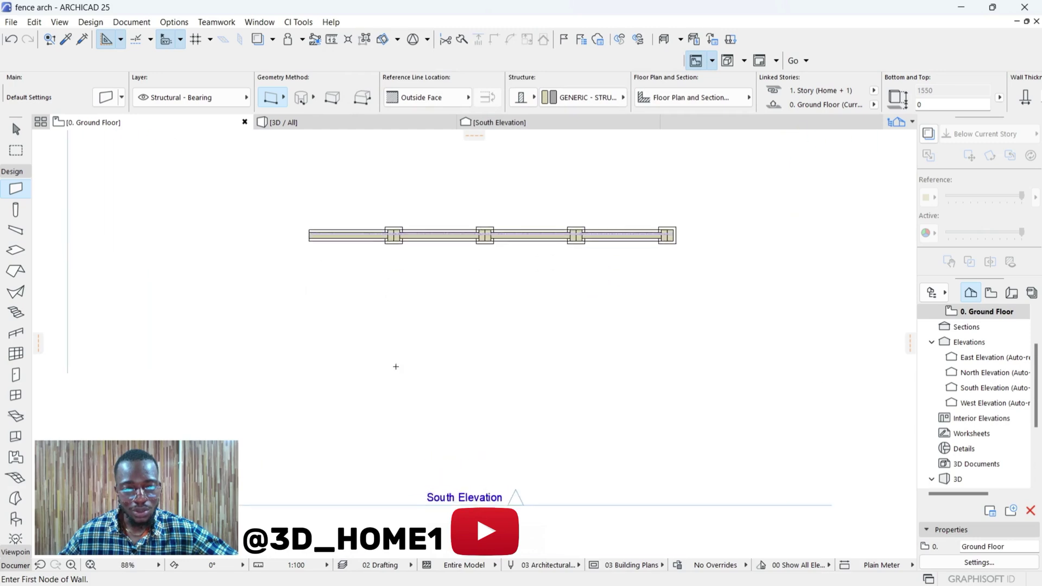
pyautogui.scroll(-2, 326, 401)
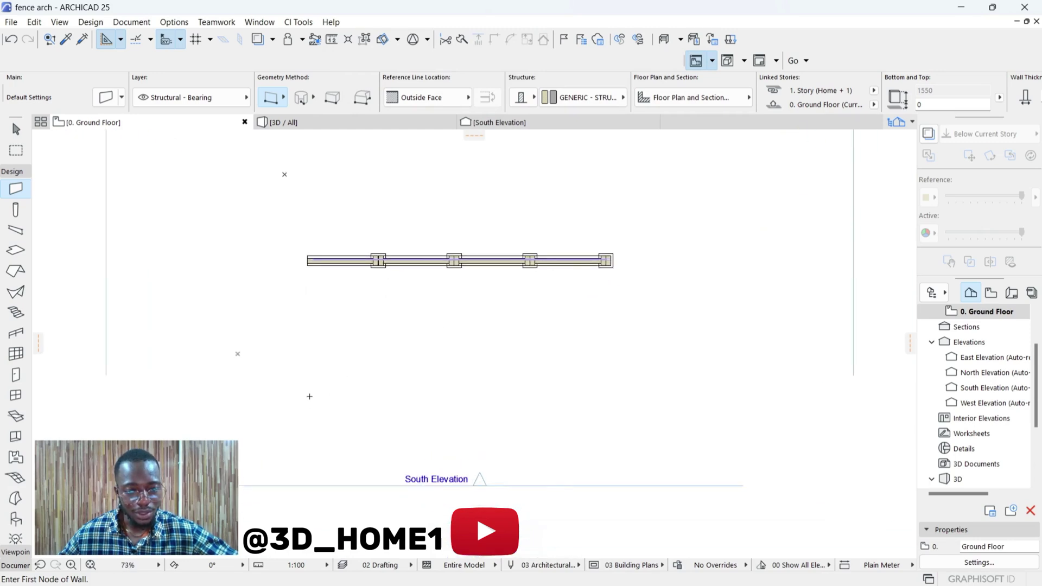
pyautogui.click(301, 397)
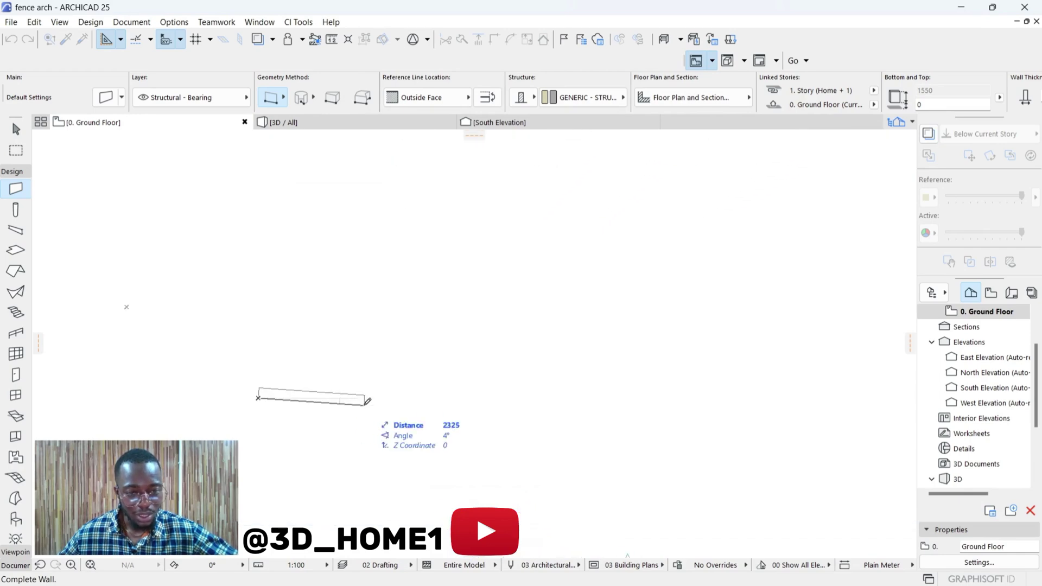
pyautogui.scroll(2, 366, 400)
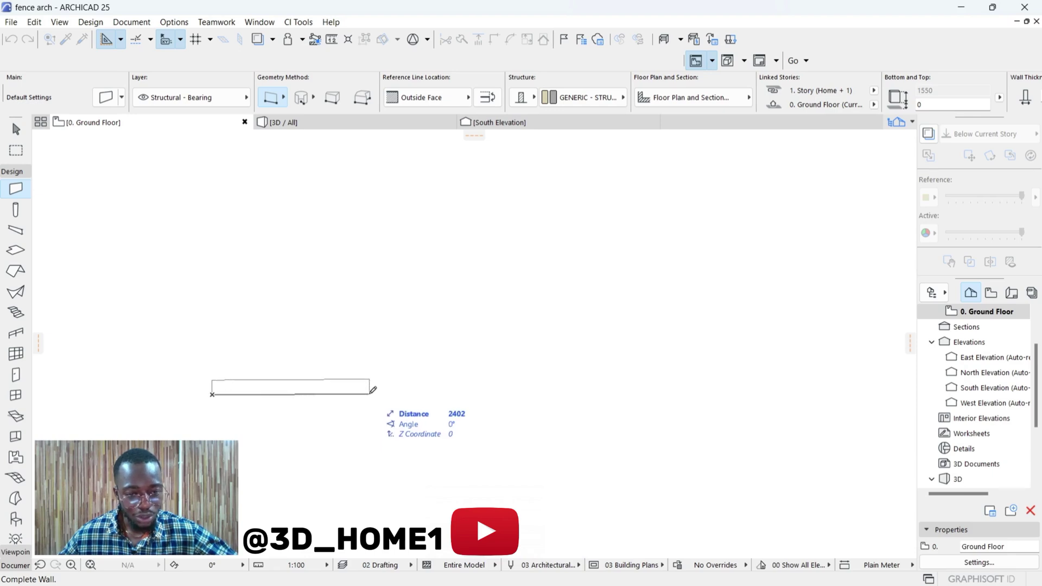
pyautogui.press('space')
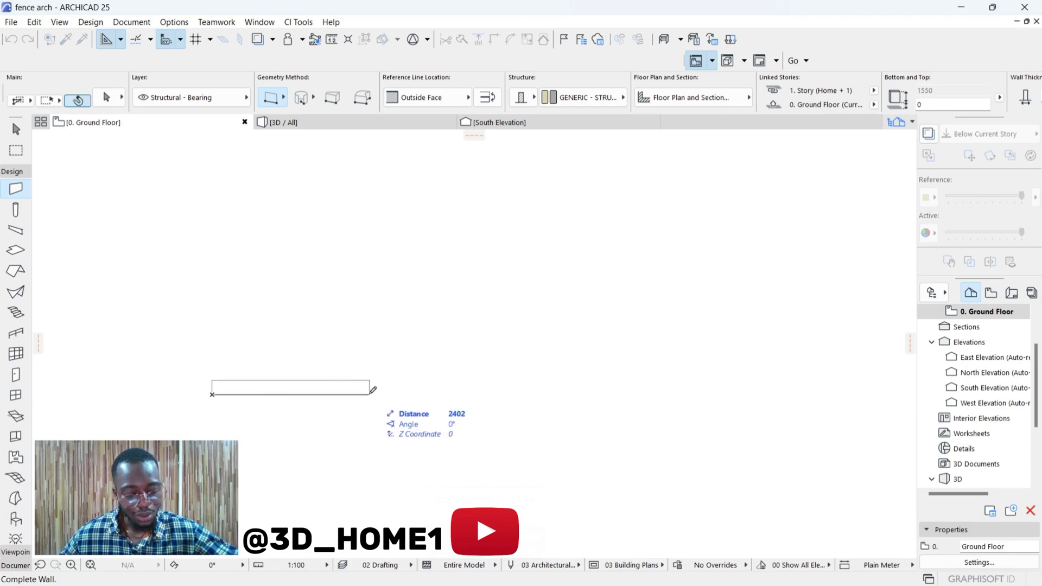
pyautogui.press('Tab')
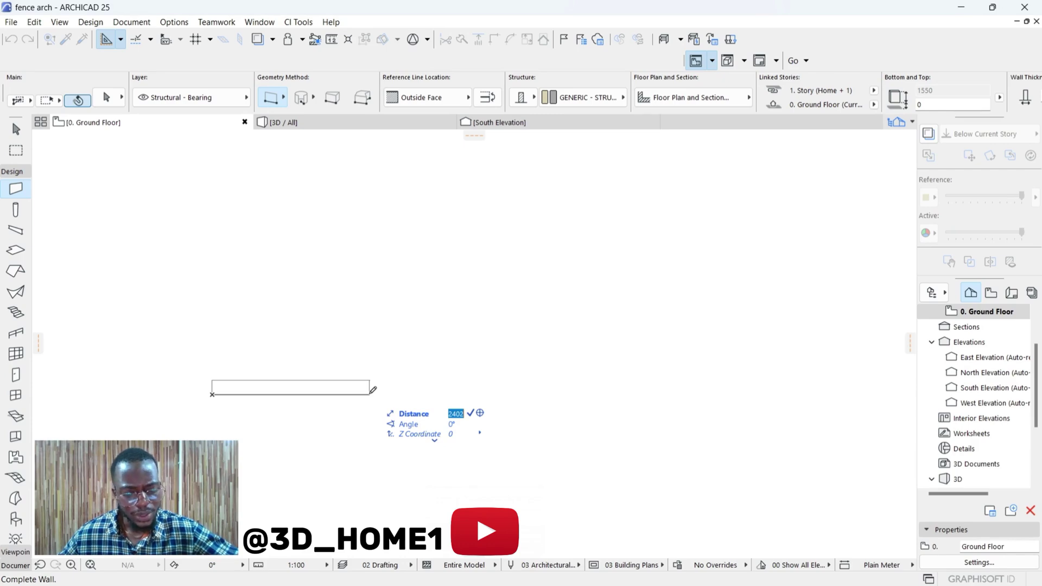
pyautogui.write('3')
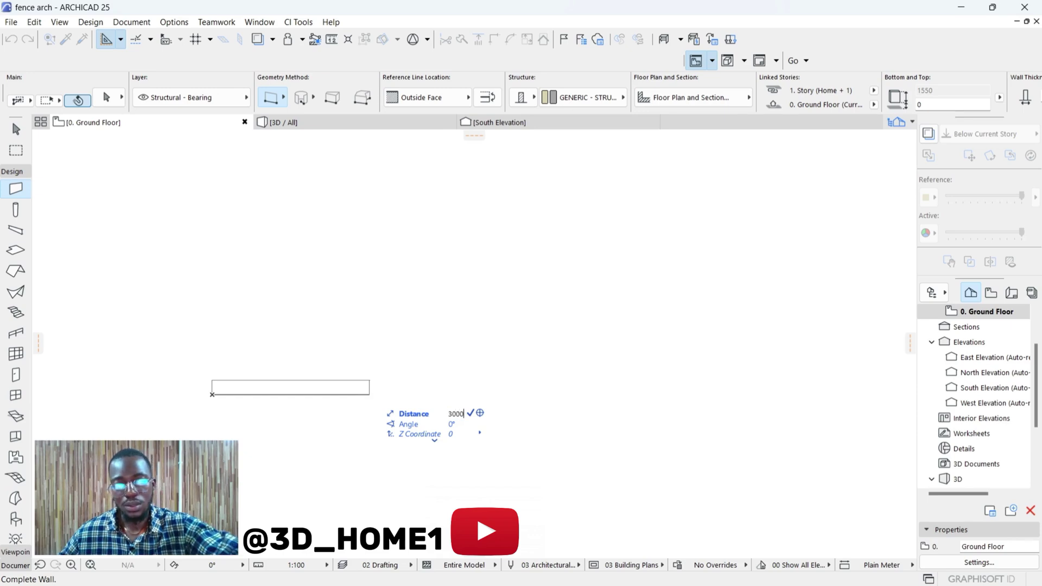
pyautogui.write('000')
pyautogui.press('Return')
pyautogui.scroll(-2, 407, 394)
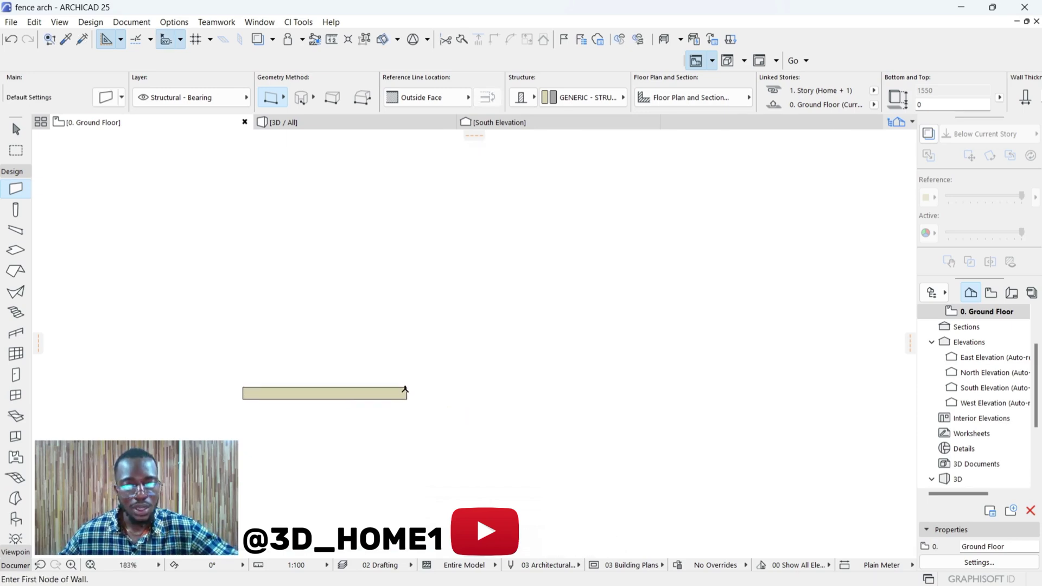
# Step: Draw a short 450 mm wall perpendicular to the new long wall, just beyond its right end
pyautogui.scroll(2, 406, 389)
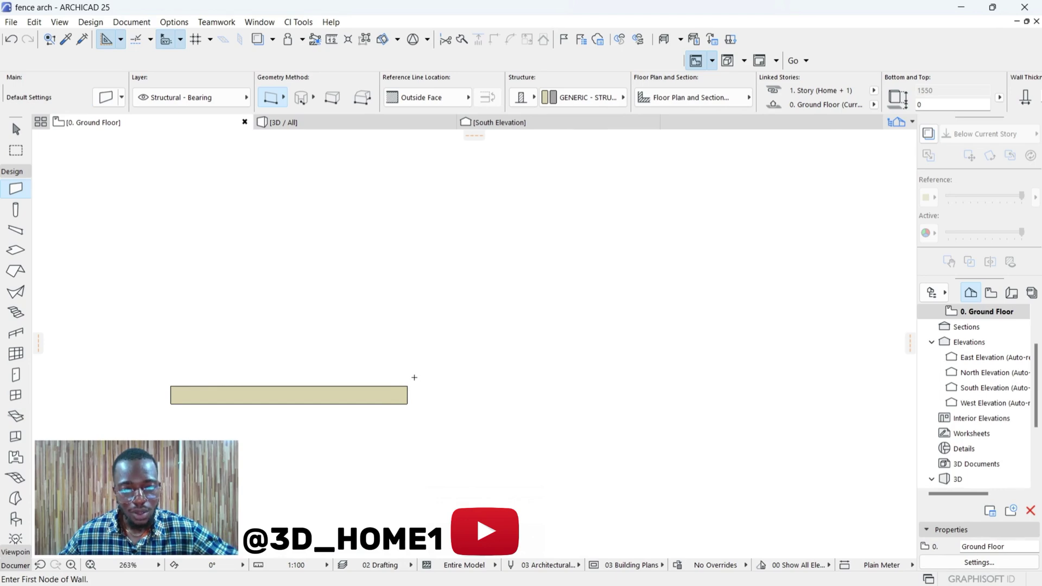
pyautogui.scroll(1, 414, 375)
pyautogui.click(419, 363)
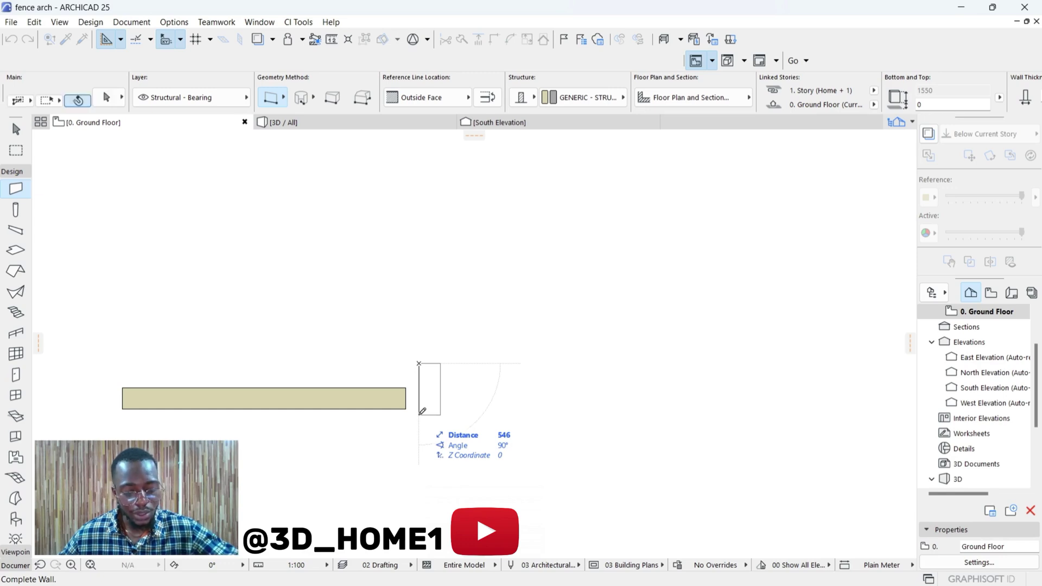
pyautogui.press('Tab')
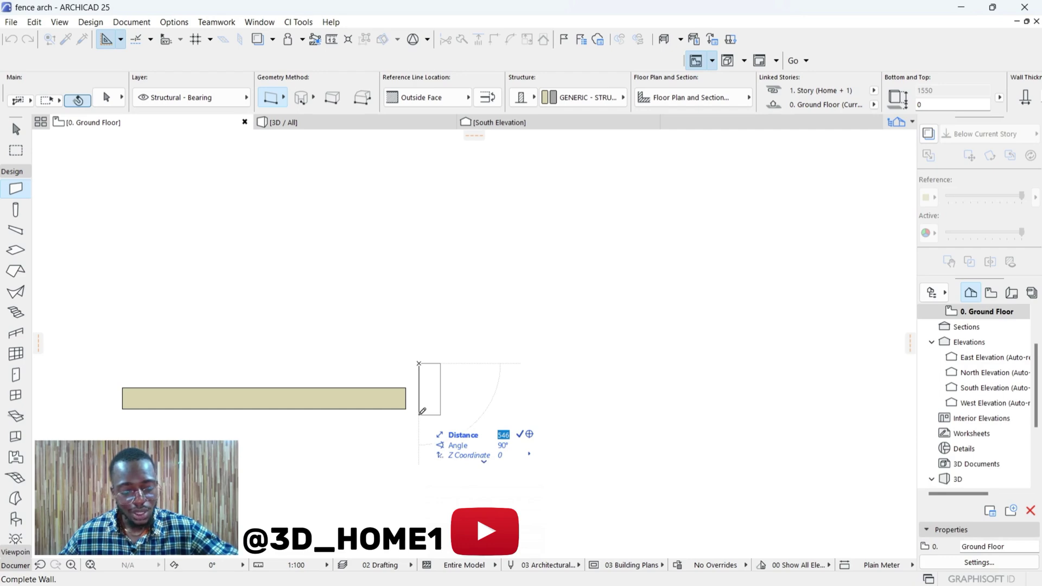
pyautogui.write('4')
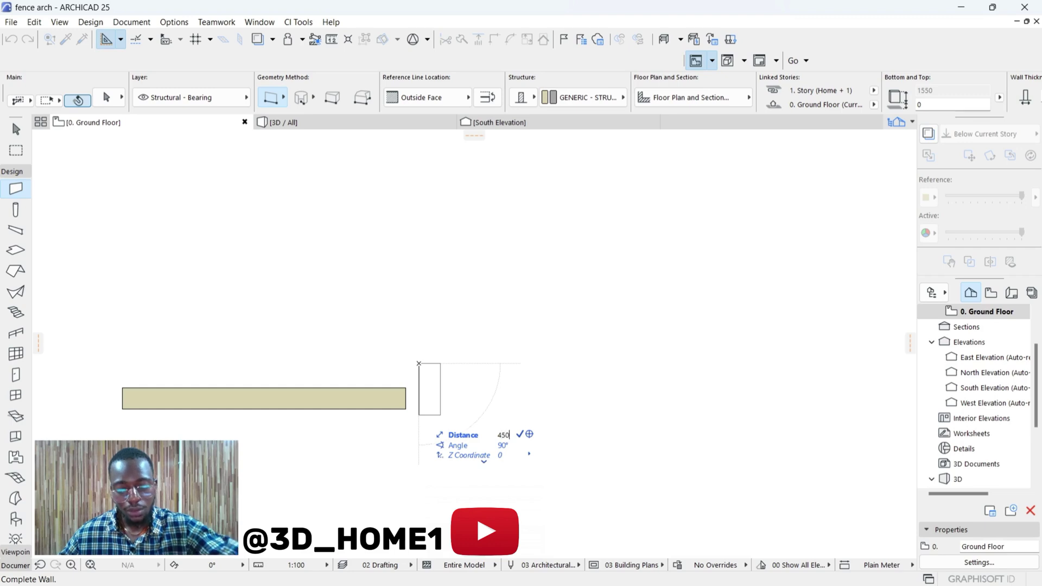
pyautogui.write('50')
pyautogui.press('Return')
# Step: Place a copy of the 450 mm wall beside the original, offset about 229 mm horizontally to the right
pyautogui.scroll(1, 431, 377)
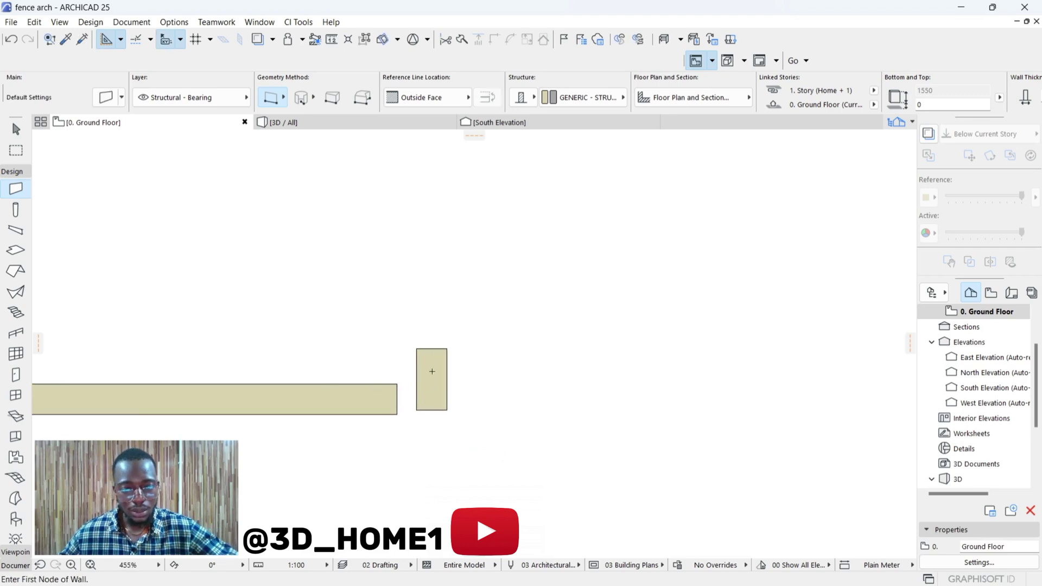
pyautogui.press('Escape')
pyautogui.click(438, 377)
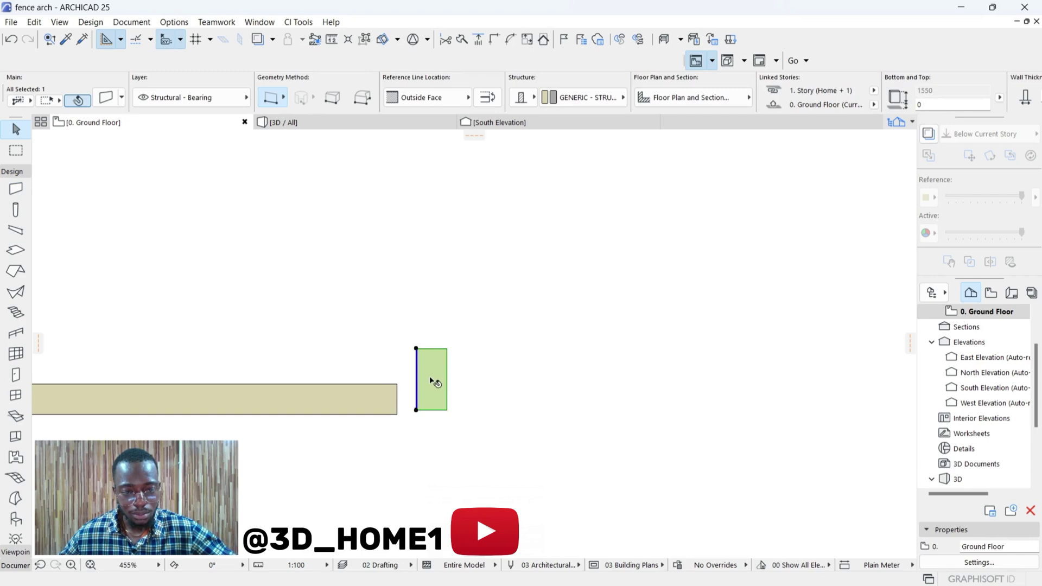
pyautogui.click(431, 380)
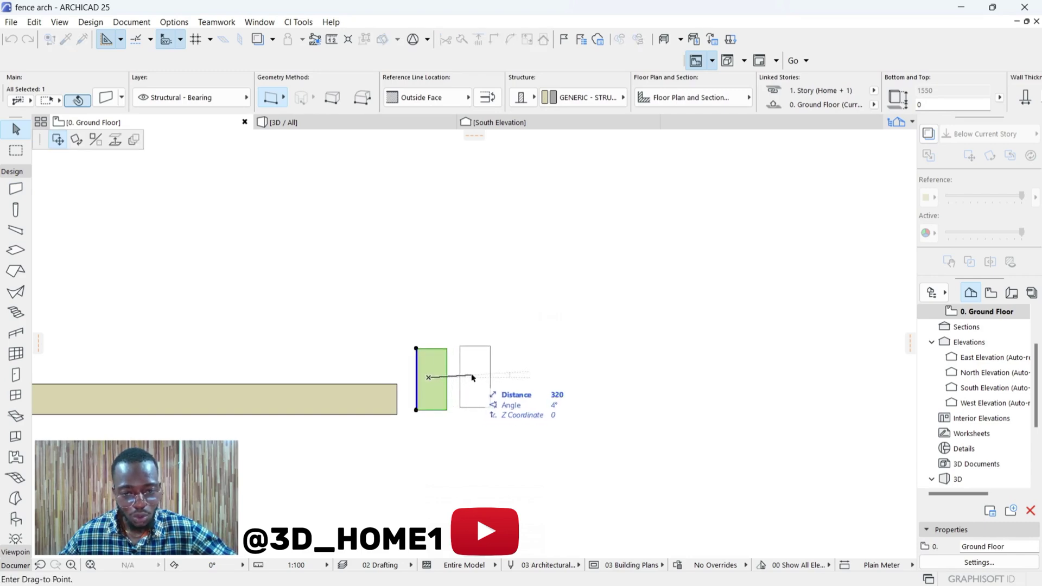
pyautogui.scroll(1, 467, 380)
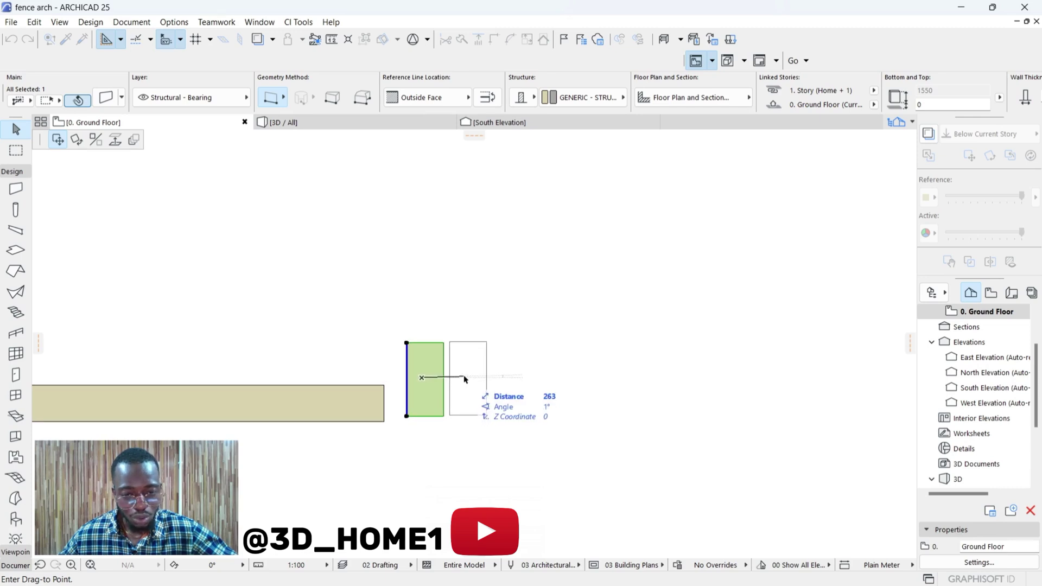
pyautogui.press('ctrl')
pyautogui.scroll(1, 461, 380)
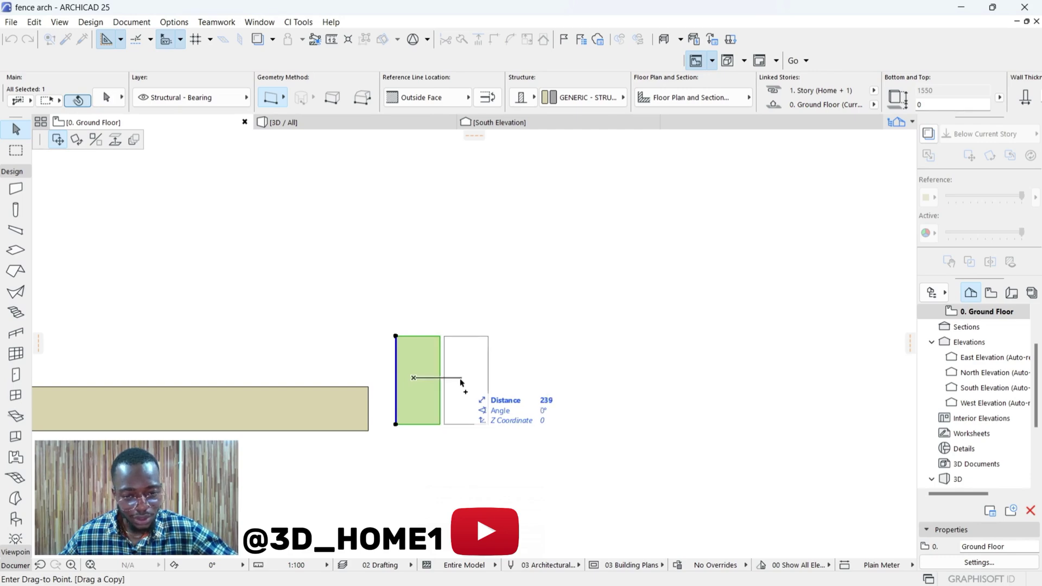
pyautogui.scroll(2, 459, 382)
pyautogui.scroll(1, 460, 382)
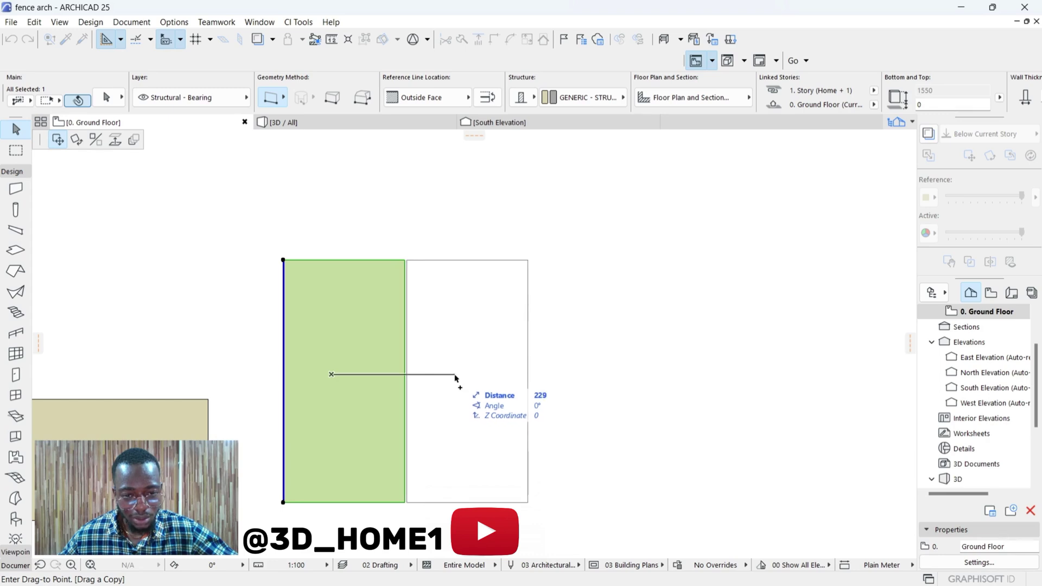
pyautogui.click(456, 376)
# Step: Move both short walls together against the right end of the long wall, centred on its thickness, to form a pillar
pyautogui.scroll(-3, 455, 377)
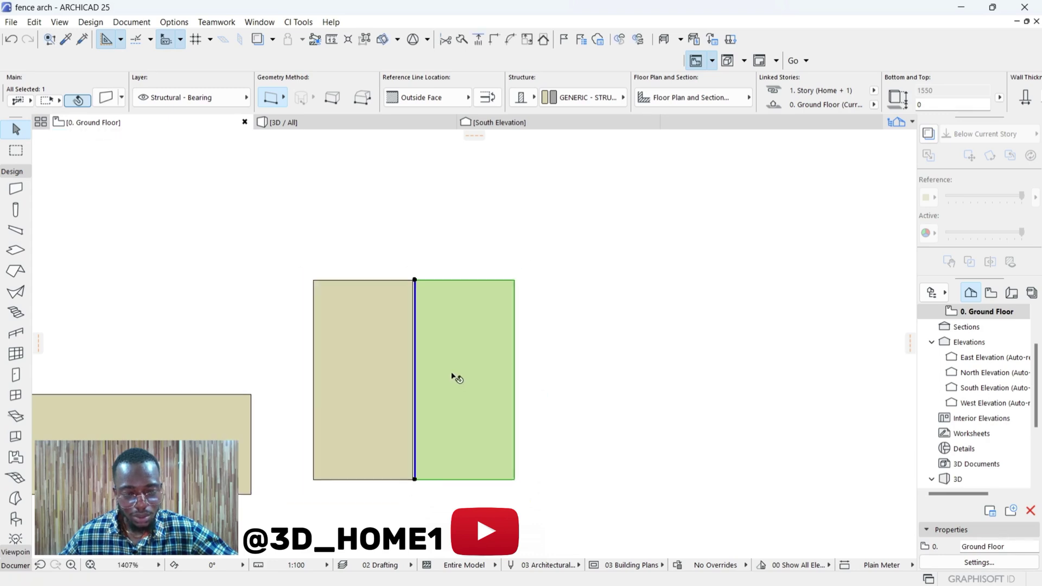
pyautogui.keyDown('shift'); pyautogui.click(411, 380); pyautogui.keyUp('shift')
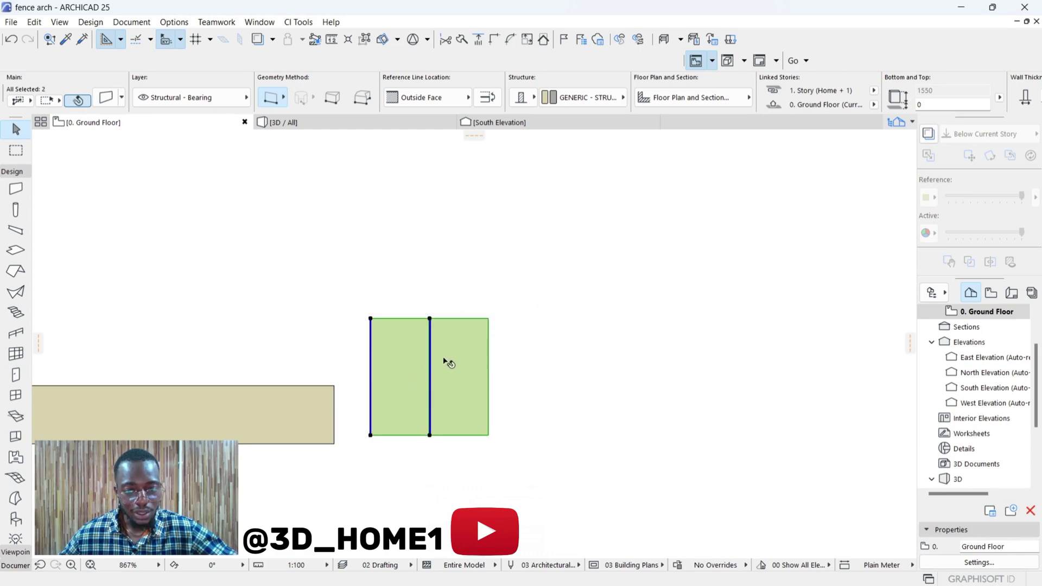
pyautogui.click(405, 357)
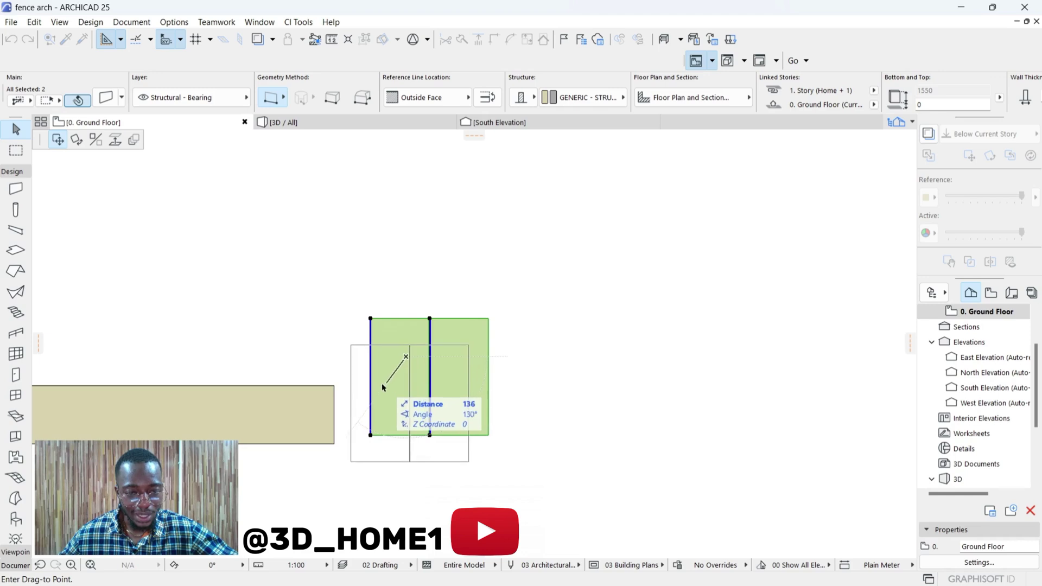
pyautogui.scroll(2, 383, 387)
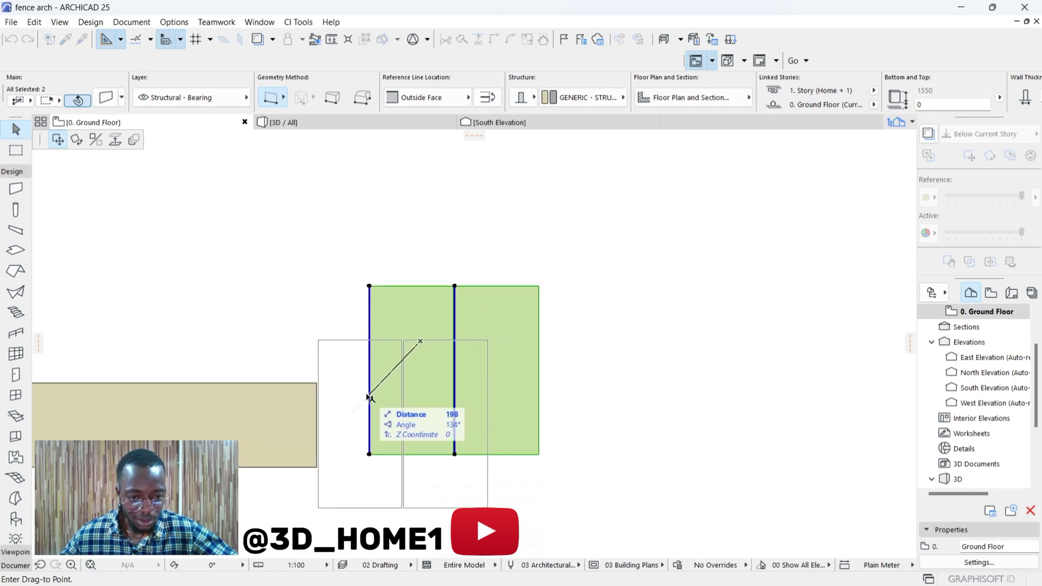
pyautogui.scroll(2, 365, 398)
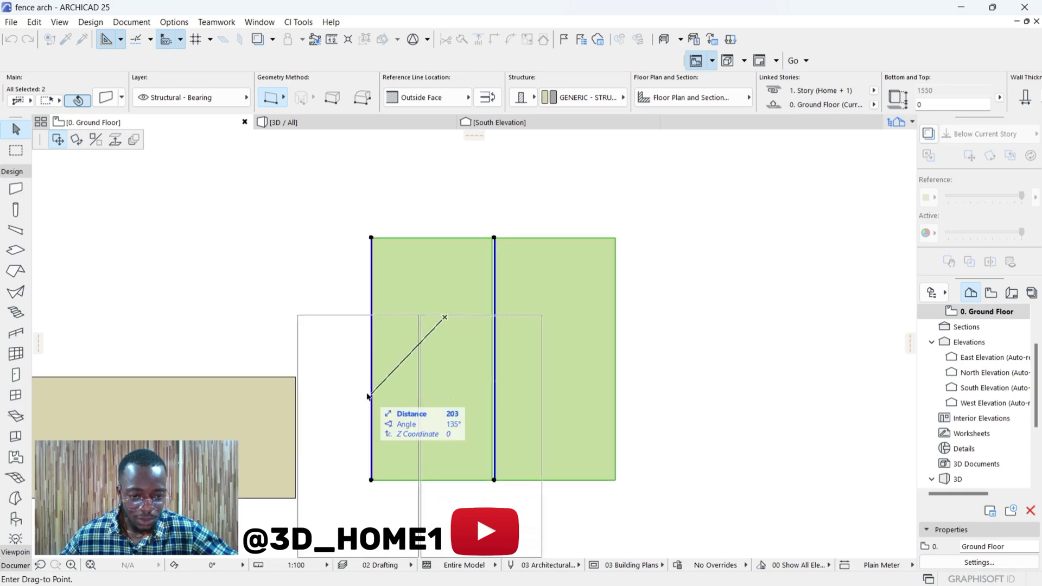
pyautogui.click(367, 397)
pyautogui.scroll(-3, 389, 383)
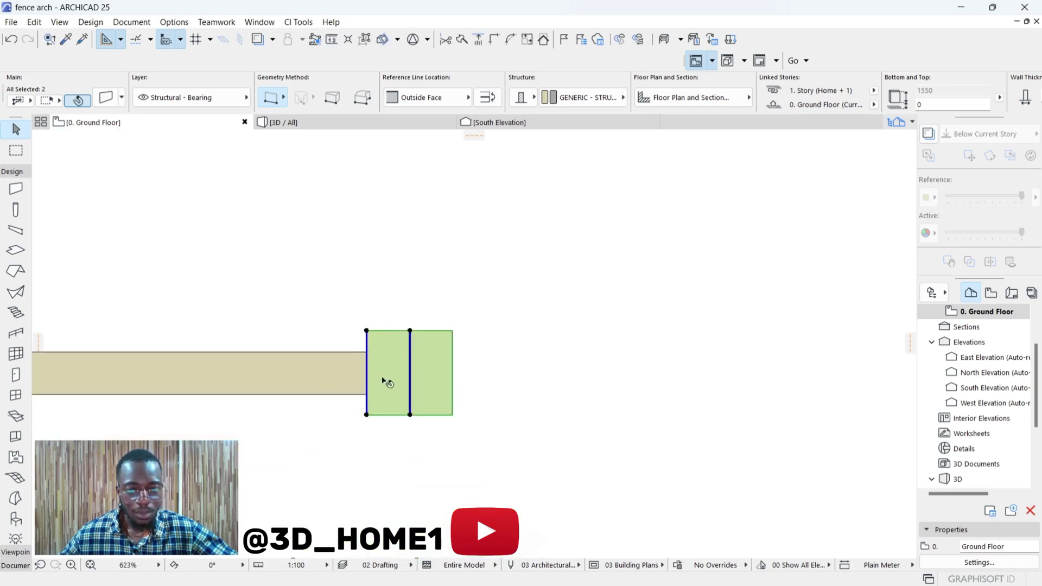
pyautogui.scroll(4, 372, 384)
pyautogui.click(379, 338)
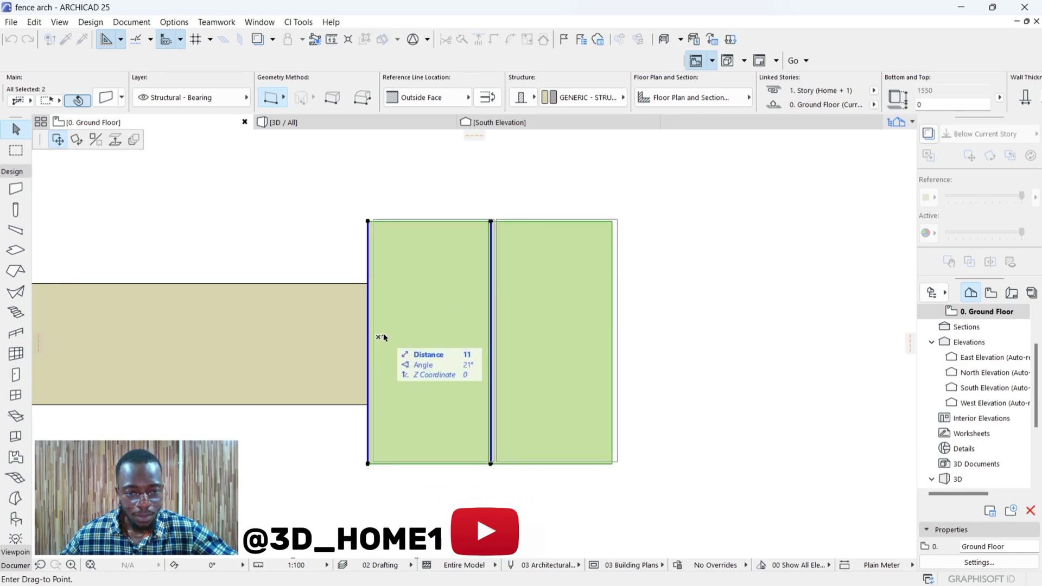
pyautogui.click(437, 336)
pyautogui.click(459, 333)
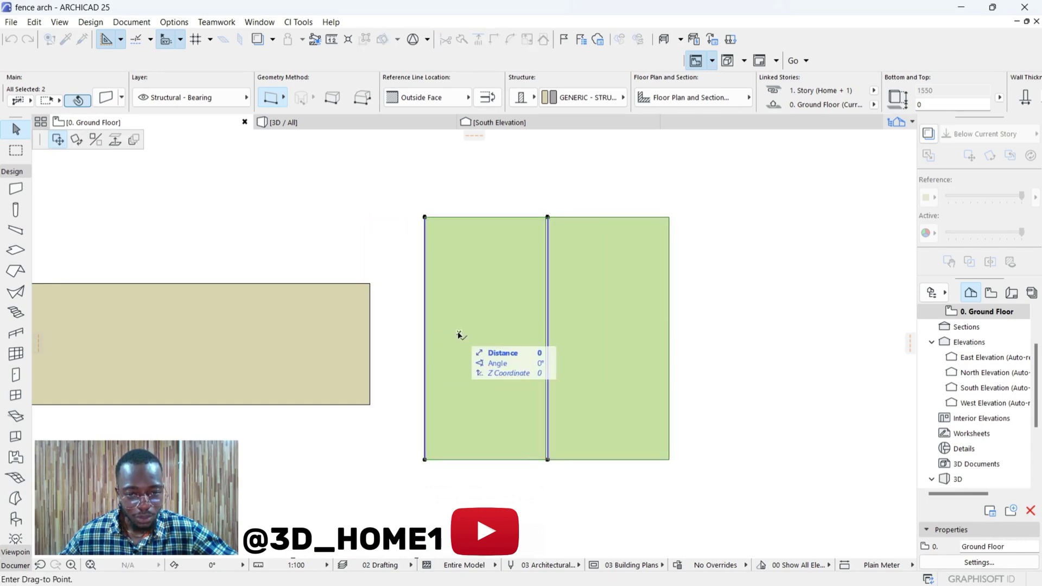
pyautogui.click(404, 339)
pyautogui.scroll(-6, 407, 337)
pyautogui.click(535, 309)
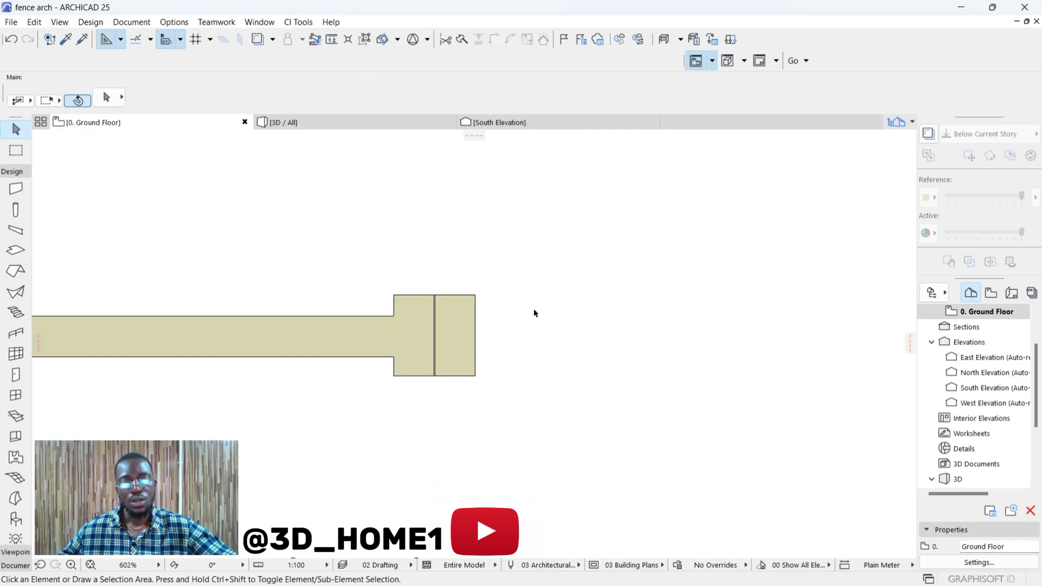
# Step: Inspect the new wall and pillar in the 3D view beside the existing fence
pyautogui.scroll(-1, 478, 310)
pyautogui.scroll(2, 478, 310)
pyautogui.click(318, 123)
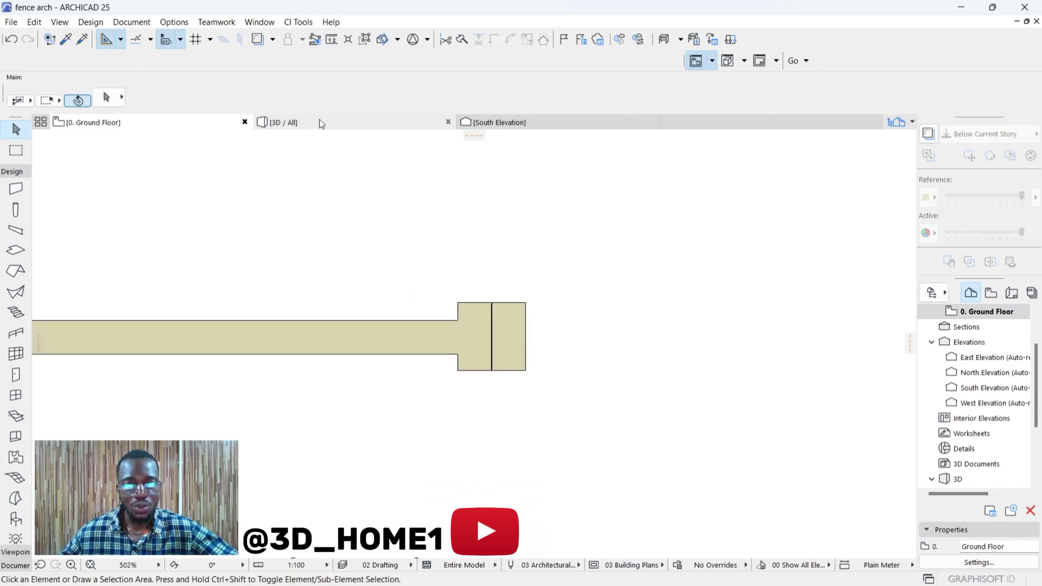
pyautogui.keyDown('shift'); pyautogui.moveTo(372, 205); pyautogui.dragTo(354, 226, button='middle'); pyautogui.keyUp('shift')
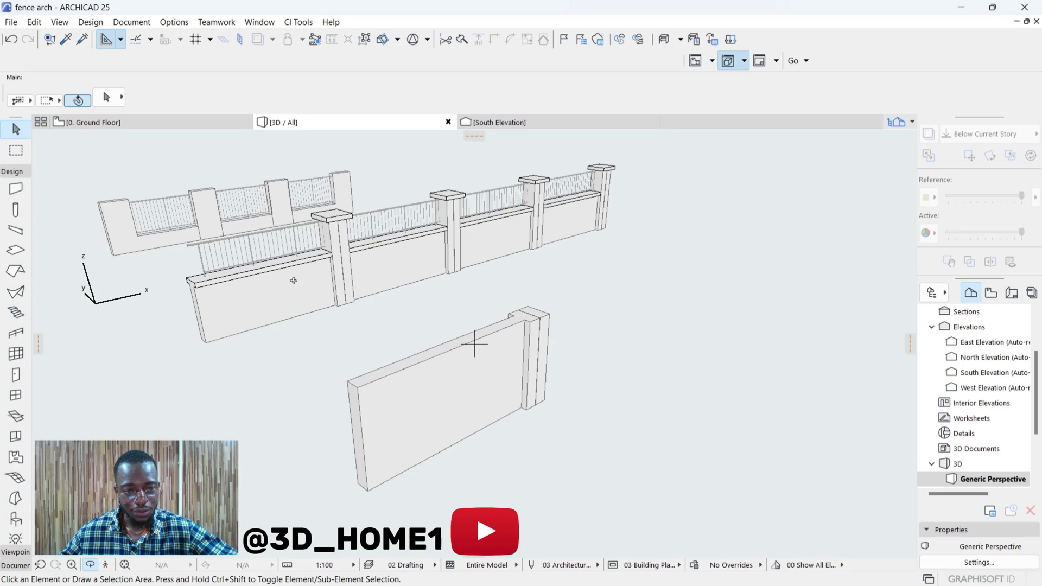
# Step: Set the height of the new long wall to 1200 mm in the 3D view
pyautogui.scroll(5, 474, 337)
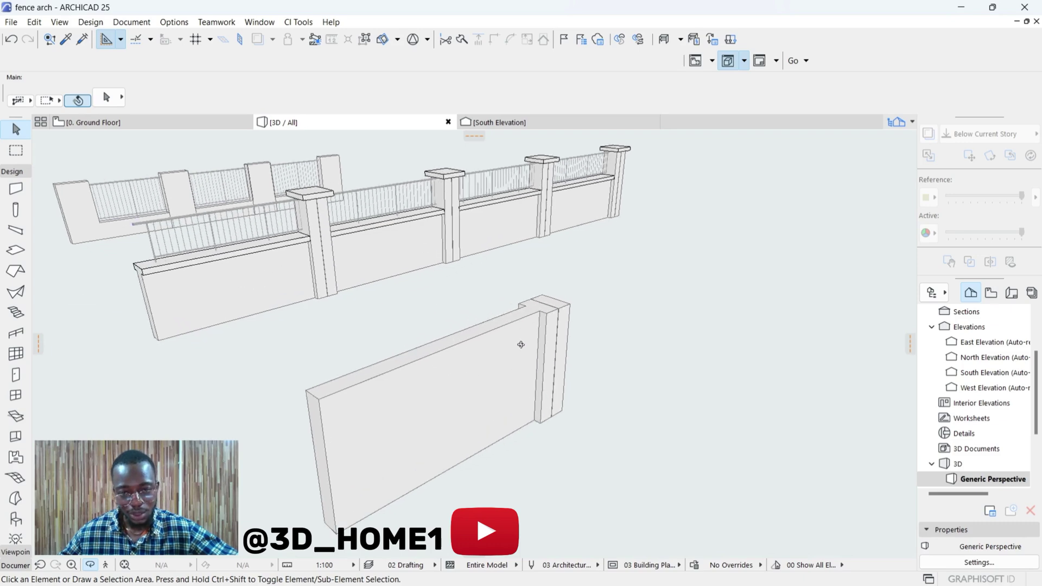
pyautogui.scroll(-4, 541, 330)
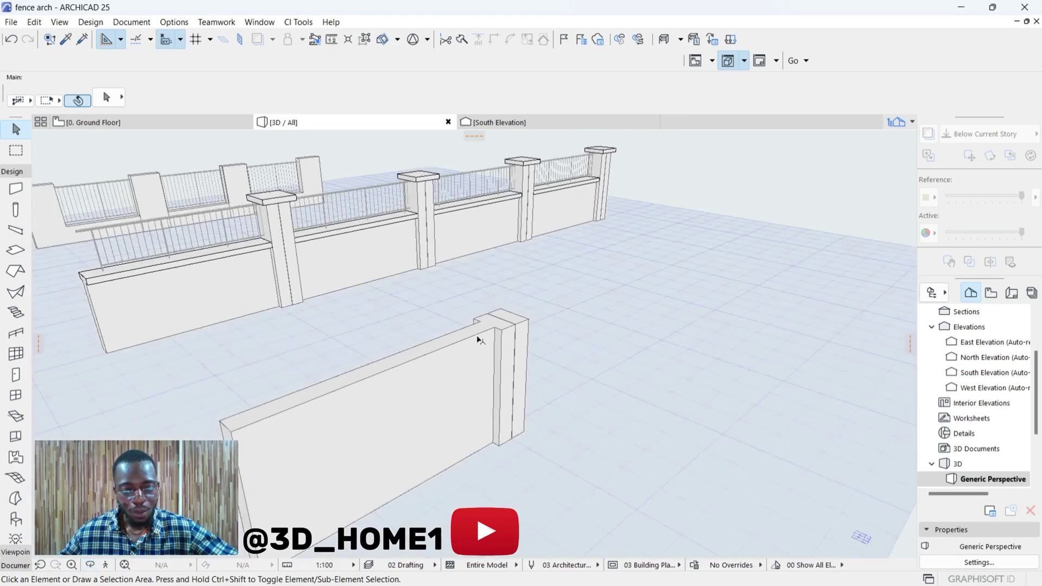
pyautogui.click(481, 334)
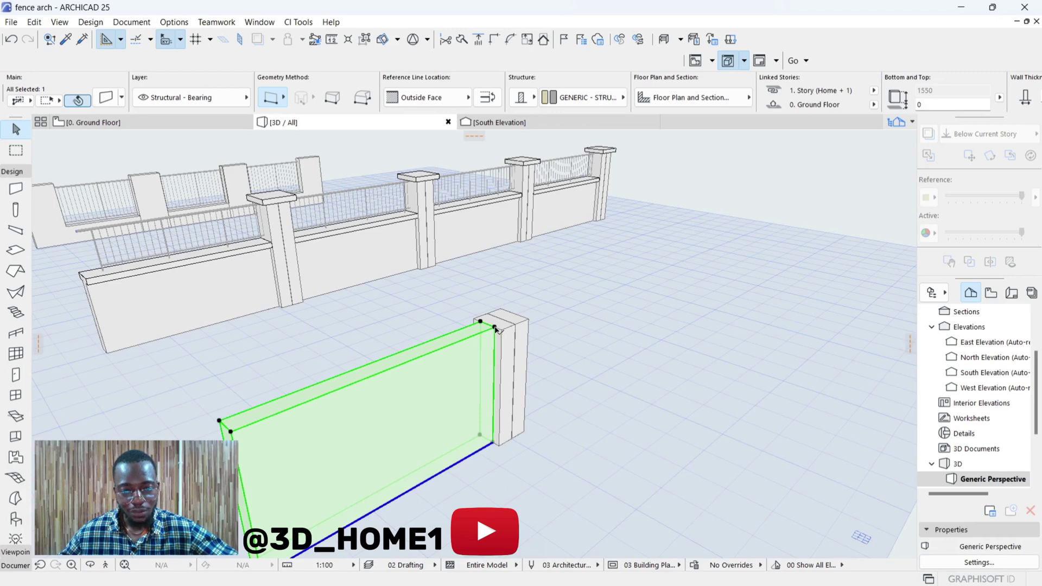
pyautogui.keyDown('shift'); pyautogui.moveTo(495, 329); pyautogui.dragTo(260, 286, button='middle'); pyautogui.keyUp('shift')
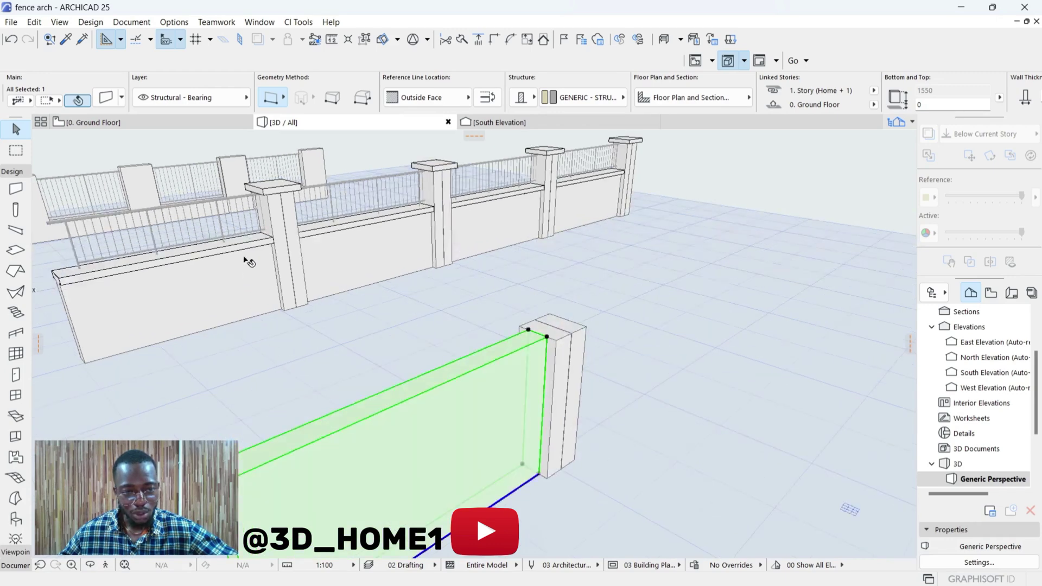
pyautogui.keyDown('shift'); pyautogui.moveTo(295, 342); pyautogui.dragTo(477, 354, button='middle'); pyautogui.keyUp('shift')
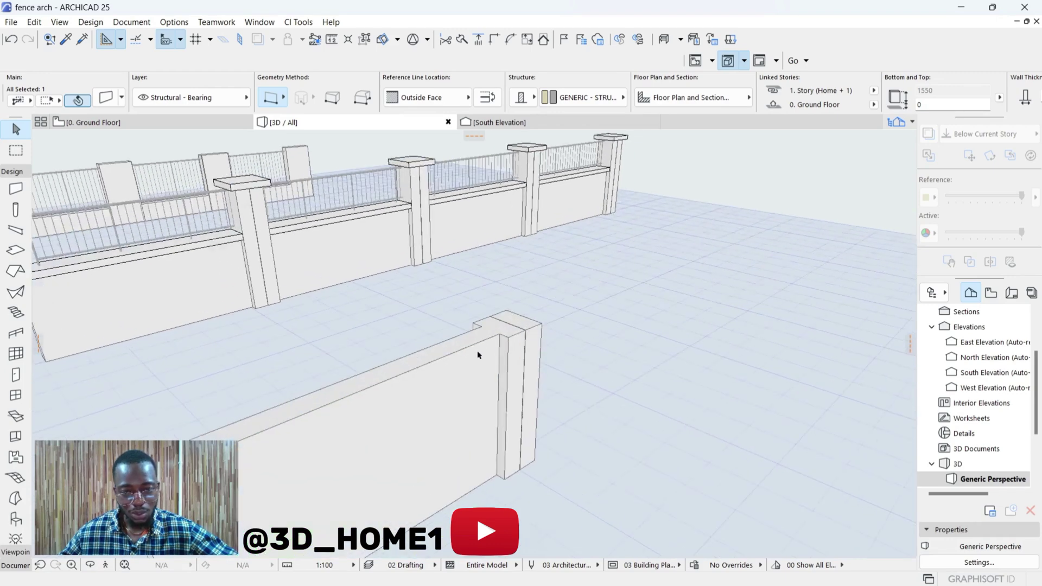
pyautogui.click(499, 333)
pyautogui.write('1200')
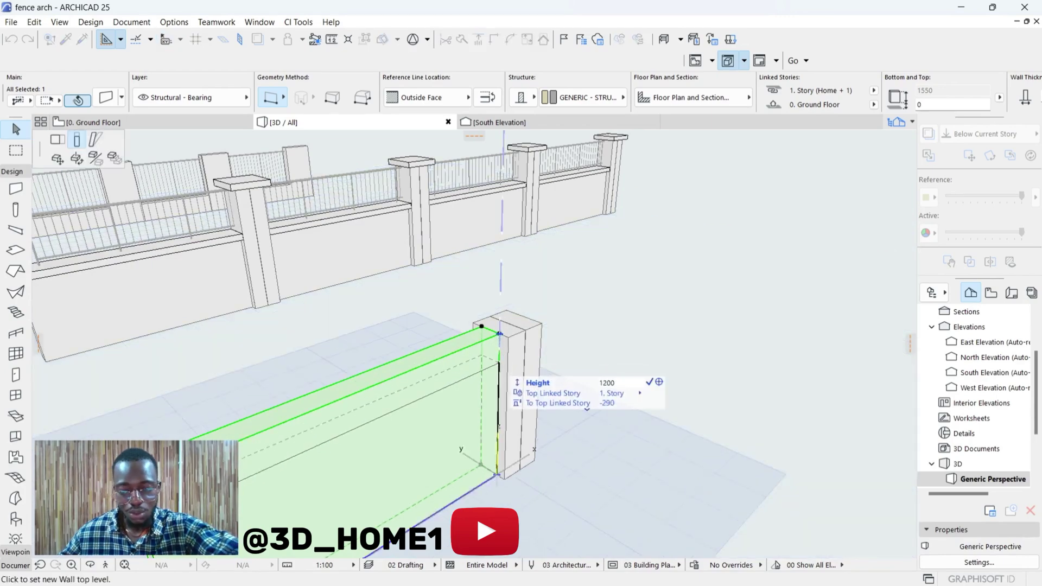
pyautogui.press('Return')
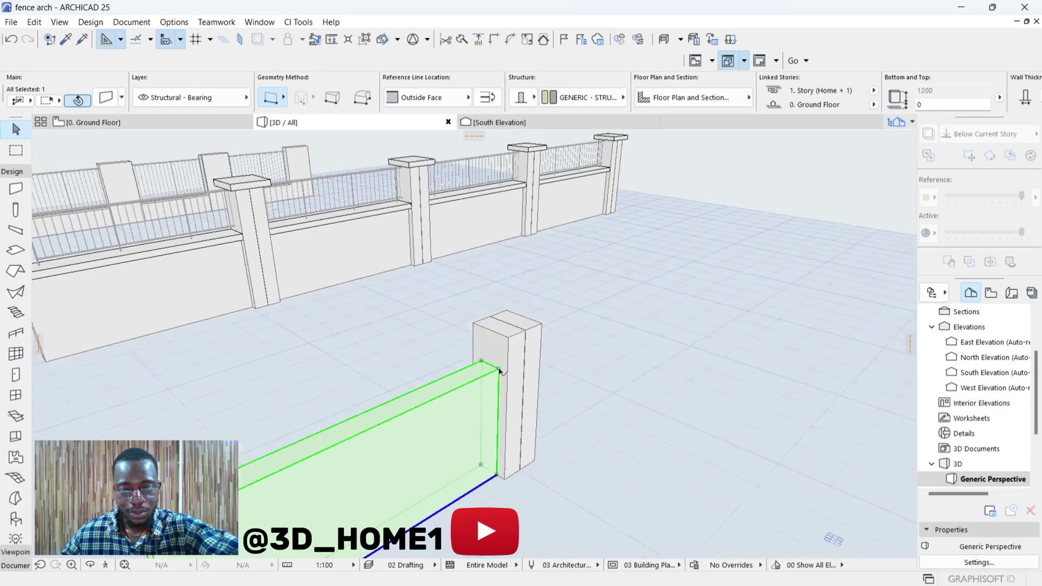
# Step: Set the height of both short pillar walls at the end of the long wall to 2000 mm
pyautogui.moveTo(499, 333)
pyautogui.keyDown('shift'); pyautogui.mouseDown(button='middle')
pyautogui.moveTo(500, 347)
pyautogui.moveTo(507, 340)
pyautogui.mouseUp(button='middle'); pyautogui.keyUp('shift')
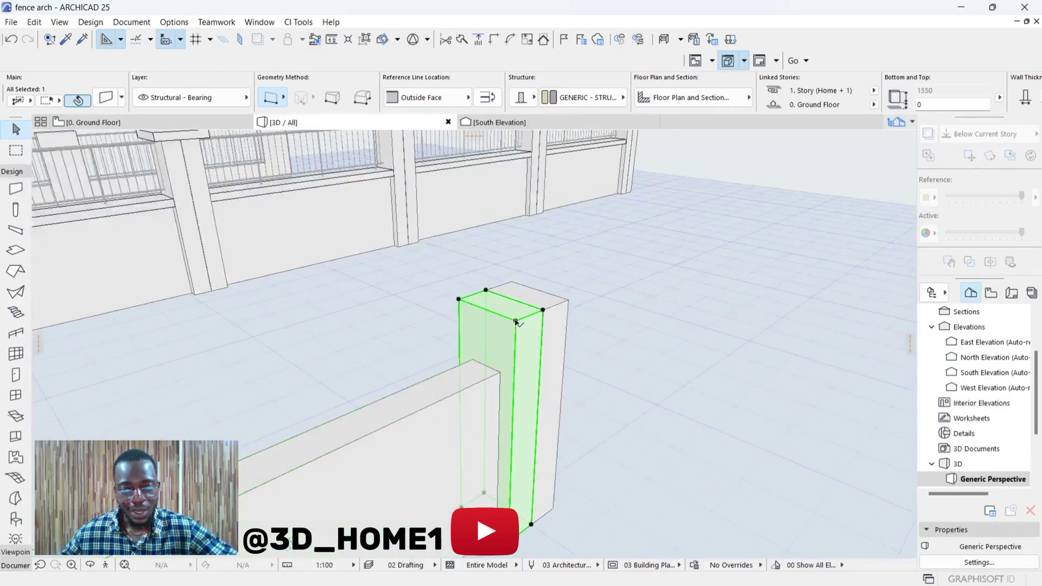
pyautogui.click(516, 322)
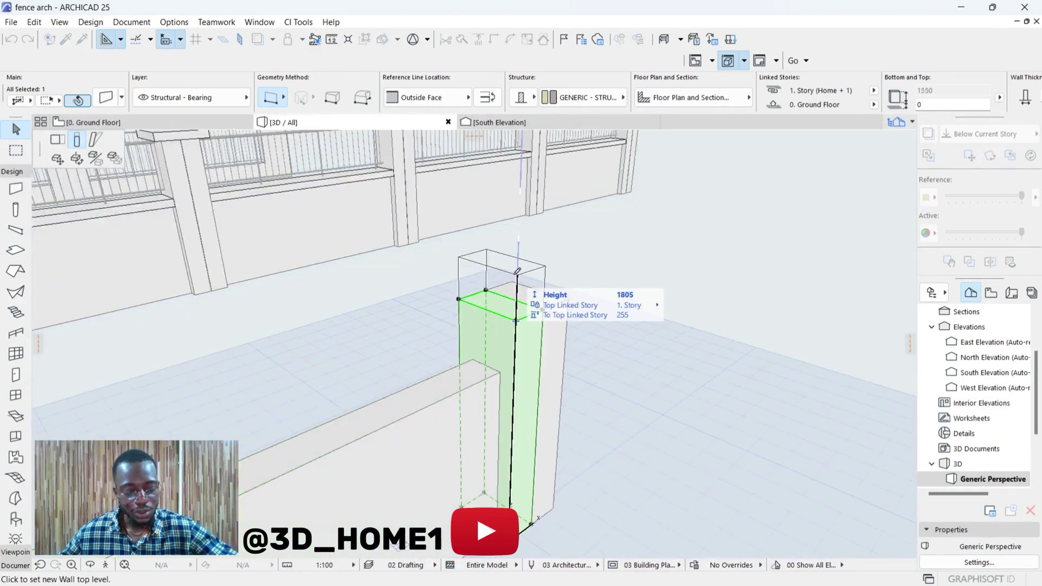
pyautogui.write('20')
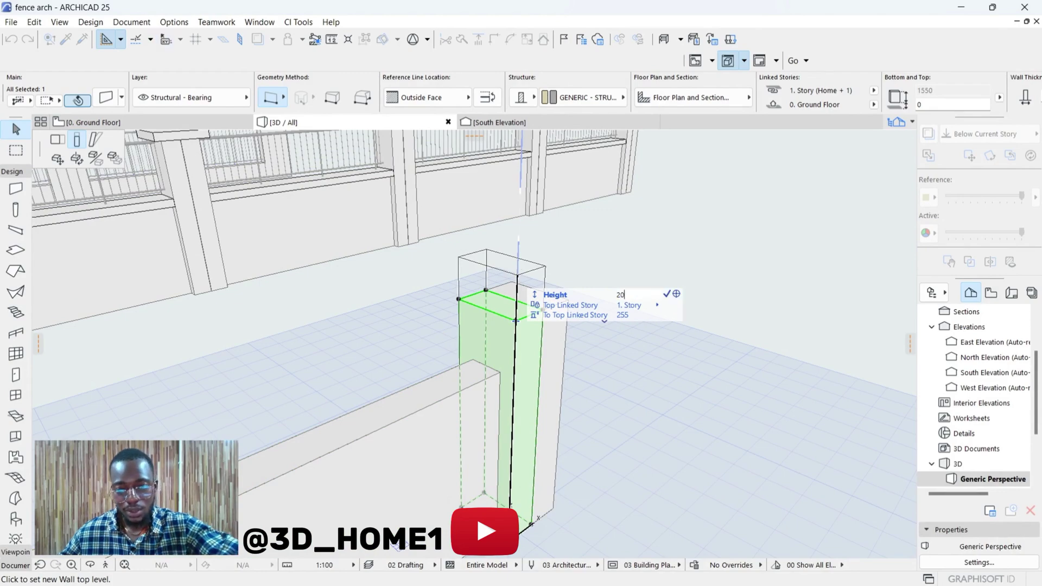
pyautogui.write('00')
pyautogui.press('Return')
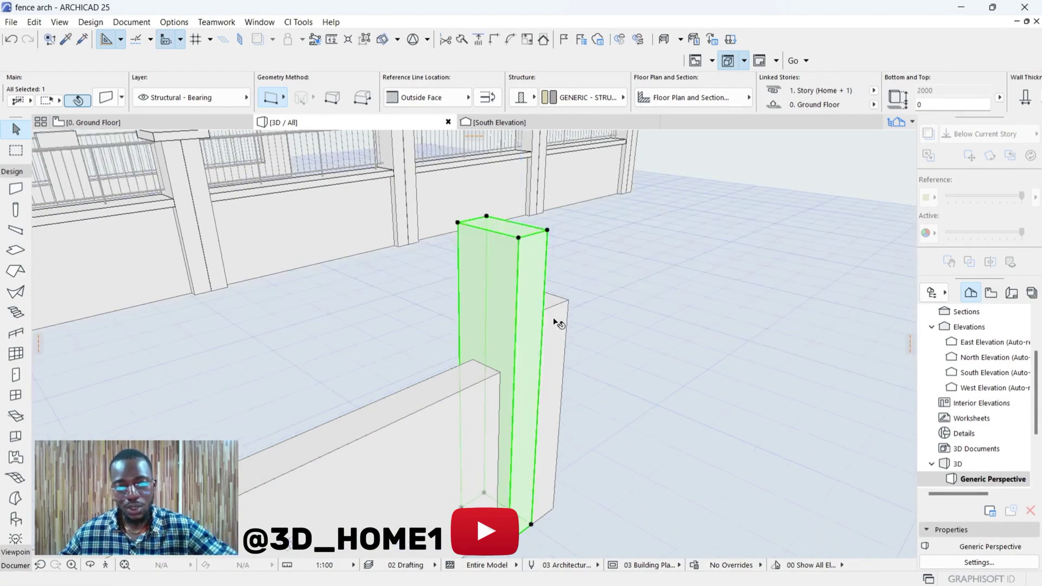
pyautogui.click(567, 300)
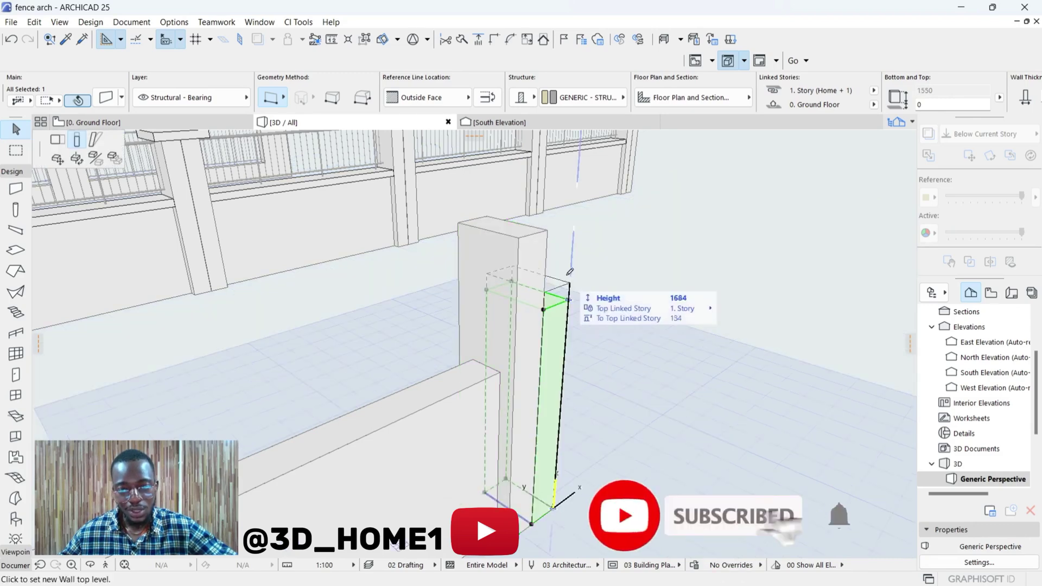
pyautogui.click(567, 300)
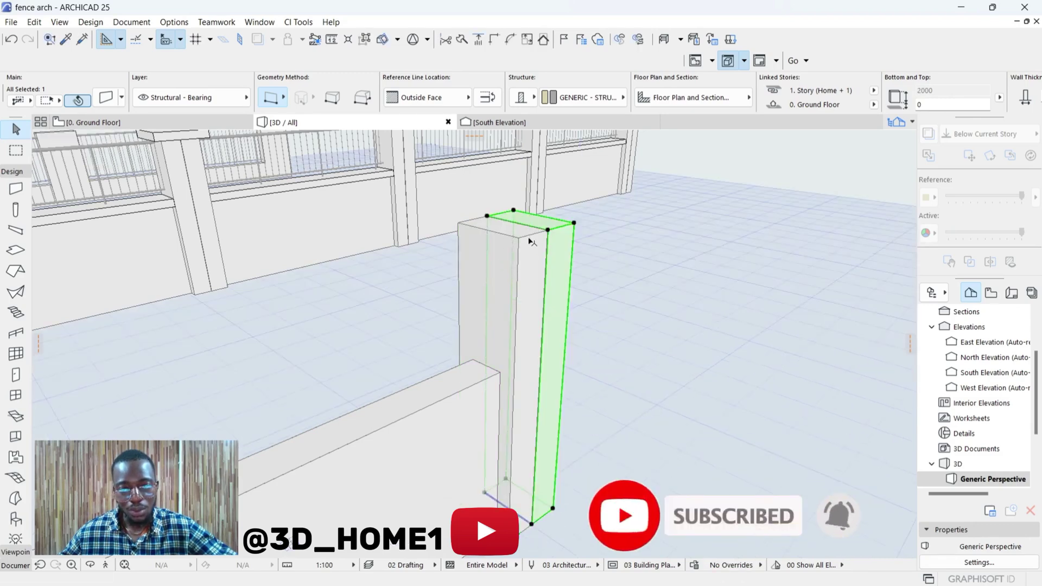
# Step: Examine the coping slab on the existing fence's low walls and compare it with the new wall and pillar
pyautogui.scroll(-5, 510, 347)
pyautogui.scroll(4, 510, 347)
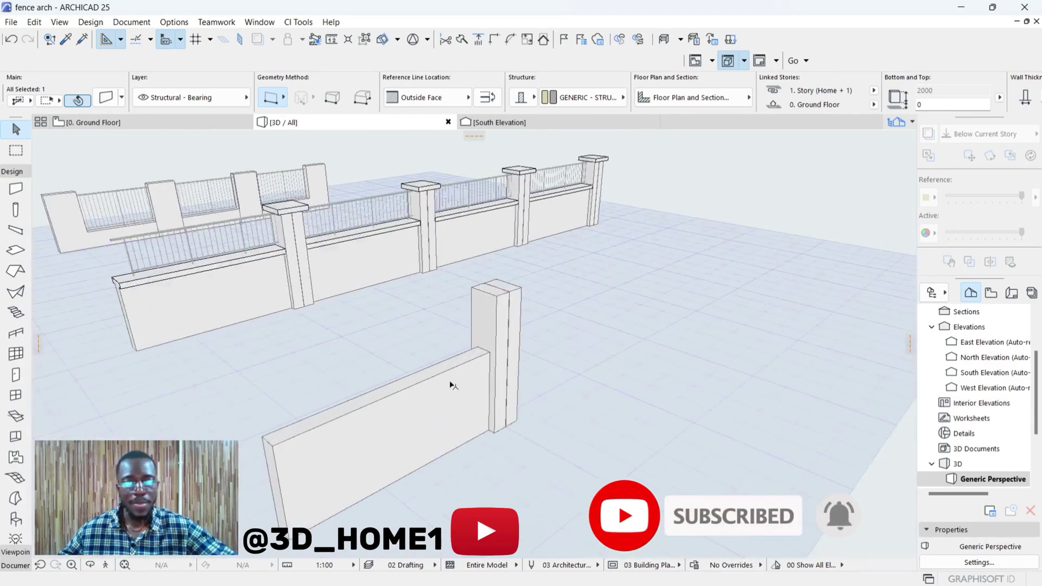
pyautogui.scroll(4, 253, 279)
pyautogui.scroll(3, 282, 253)
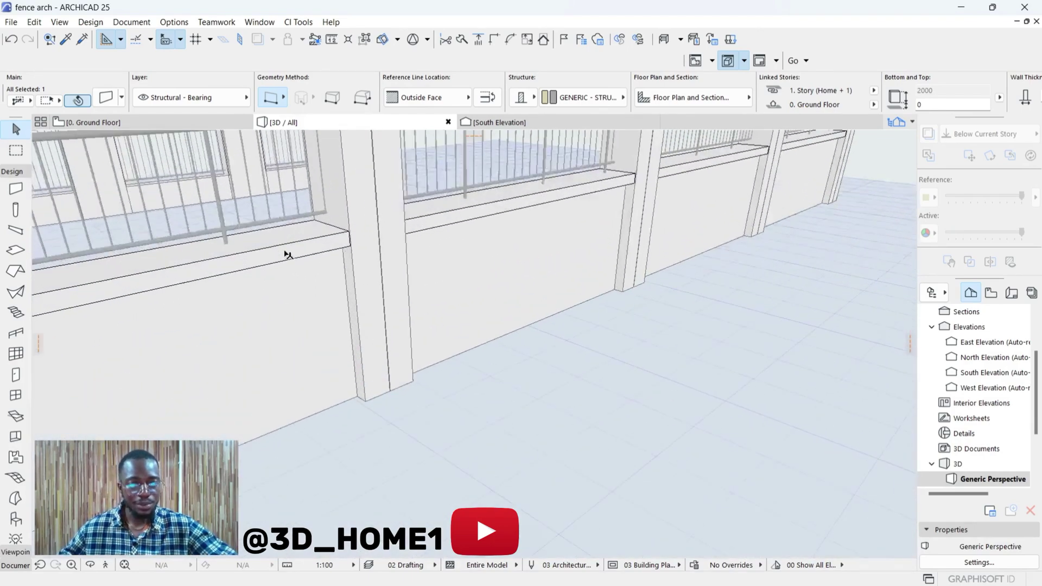
pyautogui.scroll(-2, 380, 268)
pyautogui.scroll(-5, 338, 277)
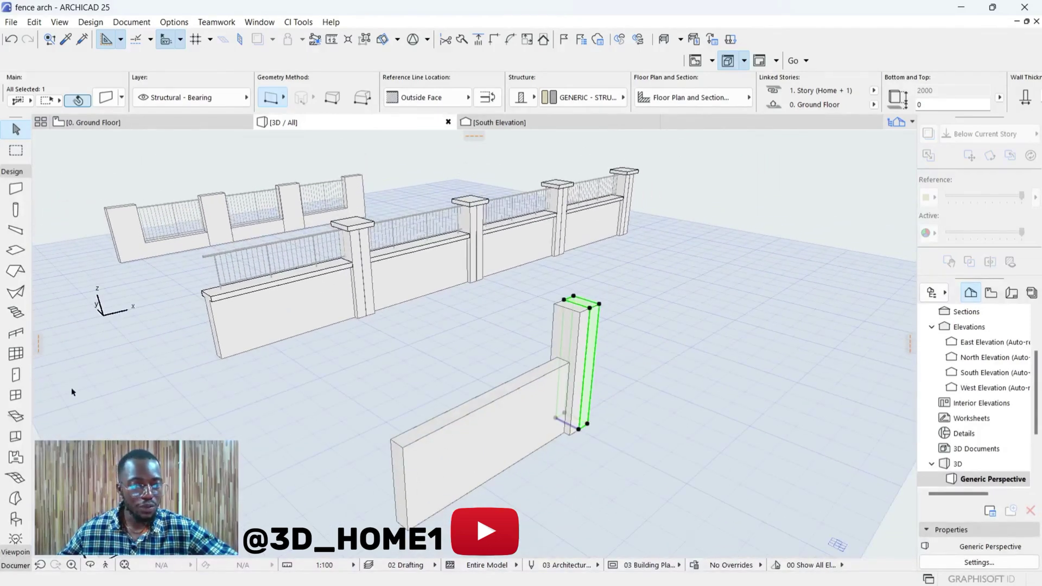
pyautogui.click(450, 412)
pyautogui.keyDown('shift'); pyautogui.moveTo(451, 412); pyautogui.dragTo(395, 385, button='middle'); pyautogui.keyUp('shift')
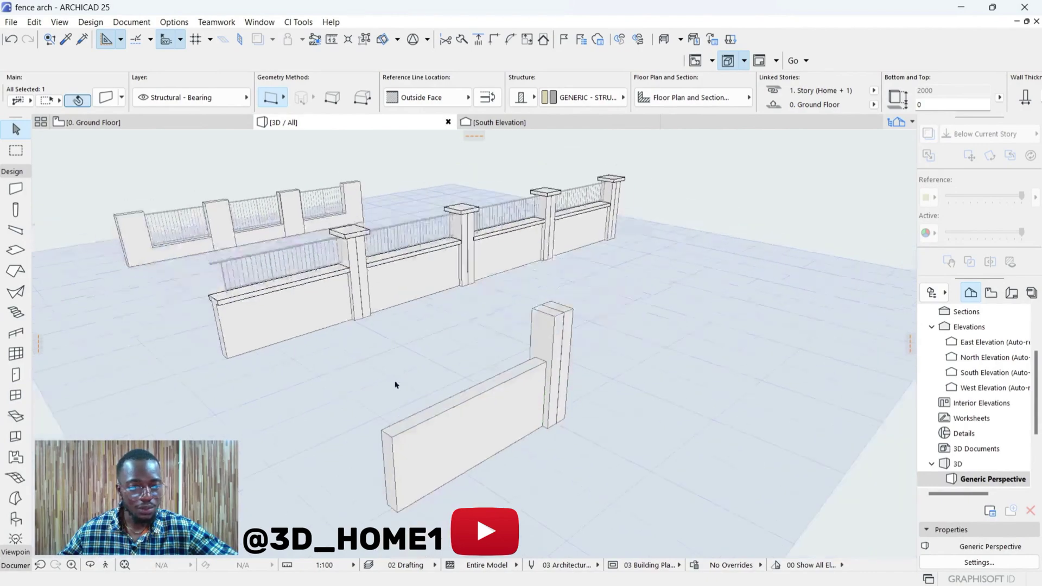
# Step: On the ground floor plan, start the Slab tool and keep its default thickness at 100 mm
pyautogui.click(94, 123)
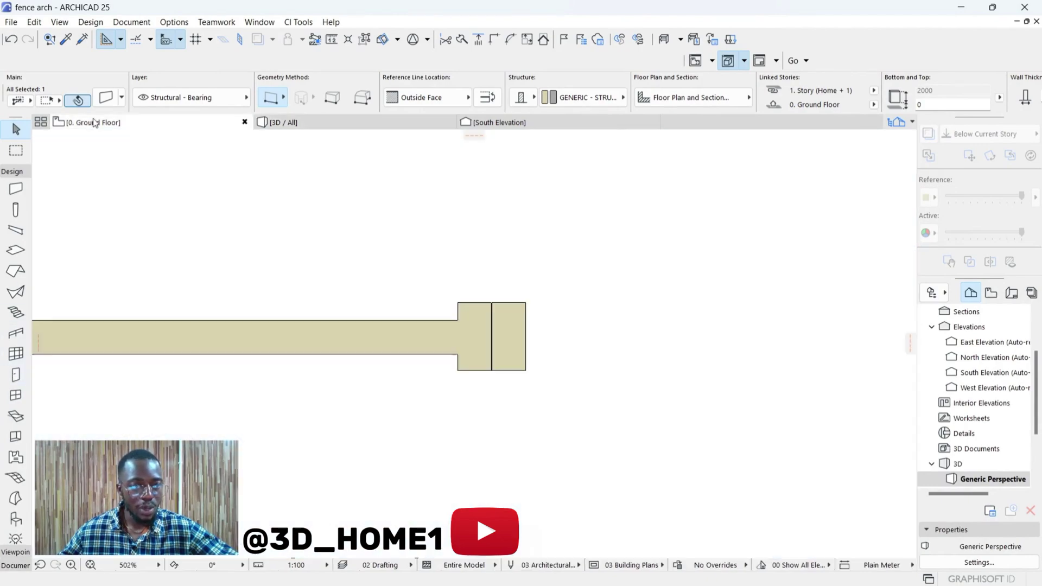
pyautogui.click(451, 432)
pyautogui.scroll(-5, 478, 412)
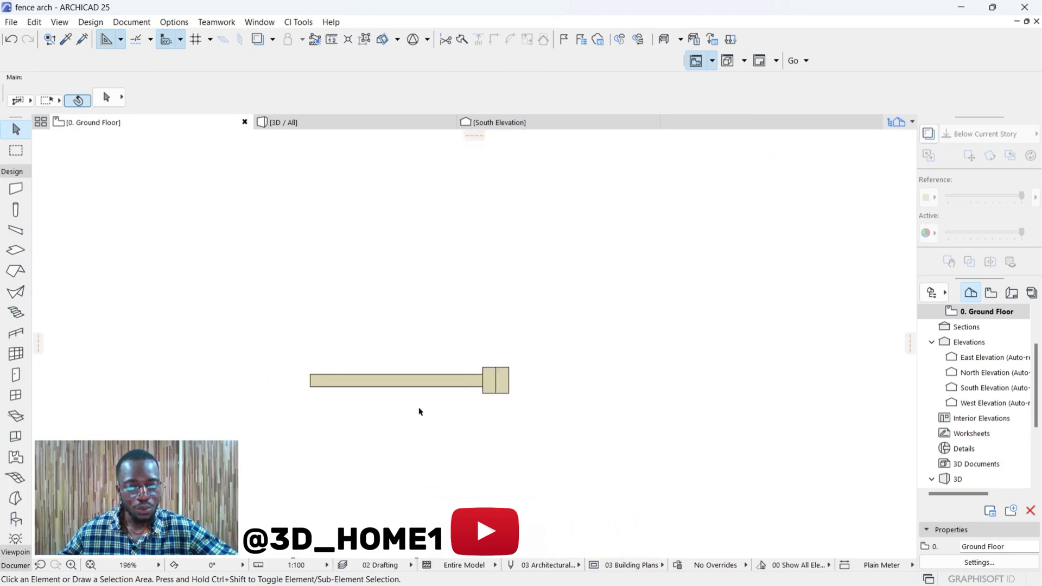
pyautogui.scroll(2, 443, 411)
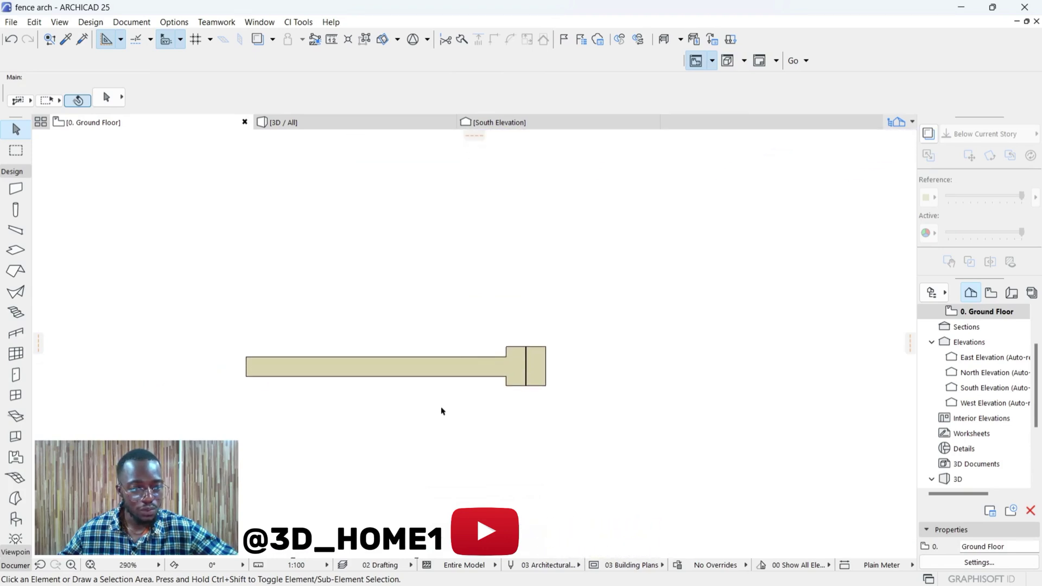
pyautogui.click(15, 252)
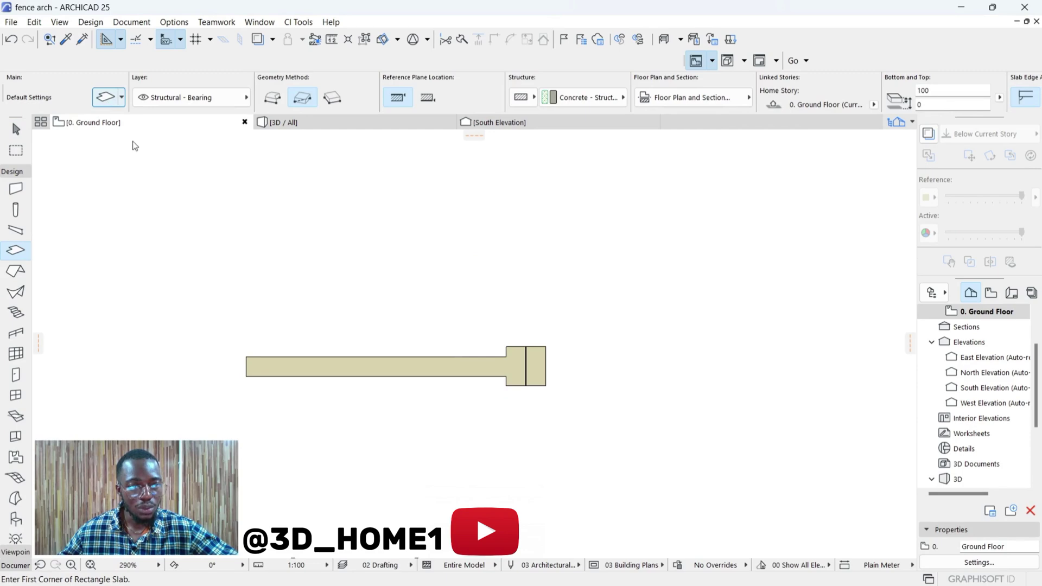
pyautogui.hotkey('ctrl', 't')
pyautogui.click(401, 97)
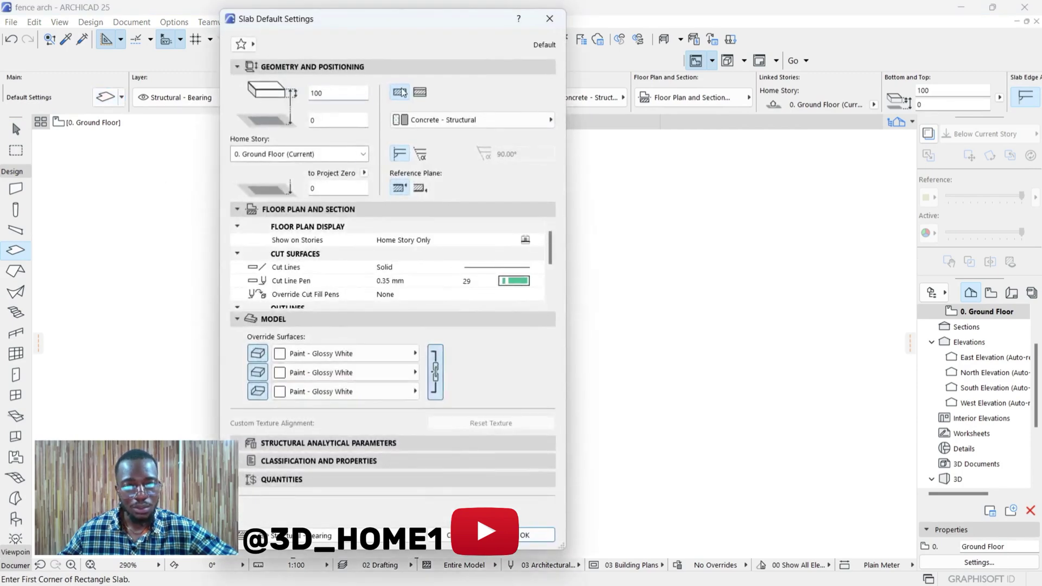
pyautogui.doubleClick(324, 94)
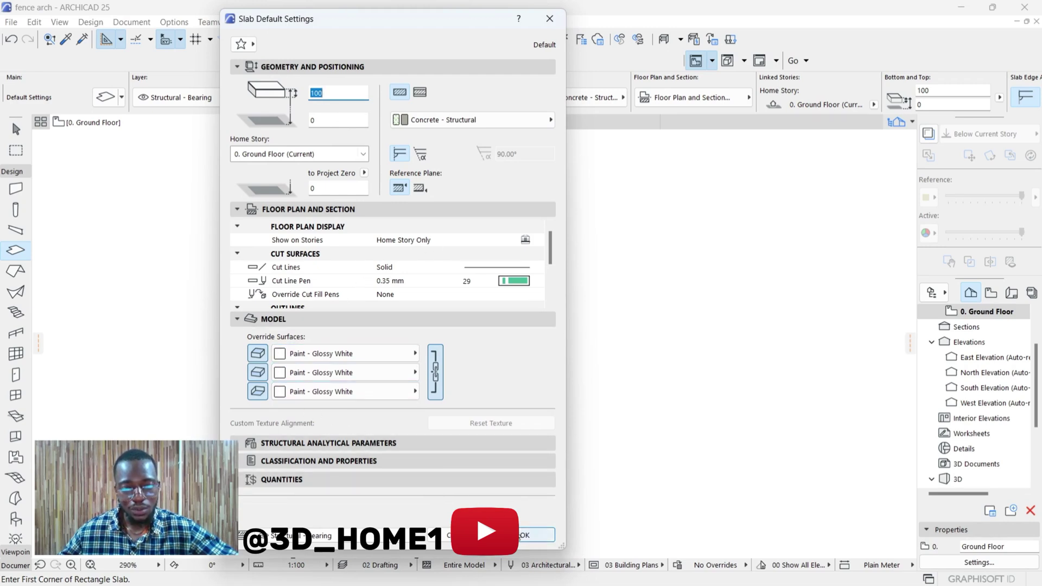
pyautogui.click(537, 535)
# Step: Draw a rectangular slab about 2999 by 332 mm from the long wall's upper left corner to the pillar's lower left corner
pyautogui.scroll(2, 243, 370)
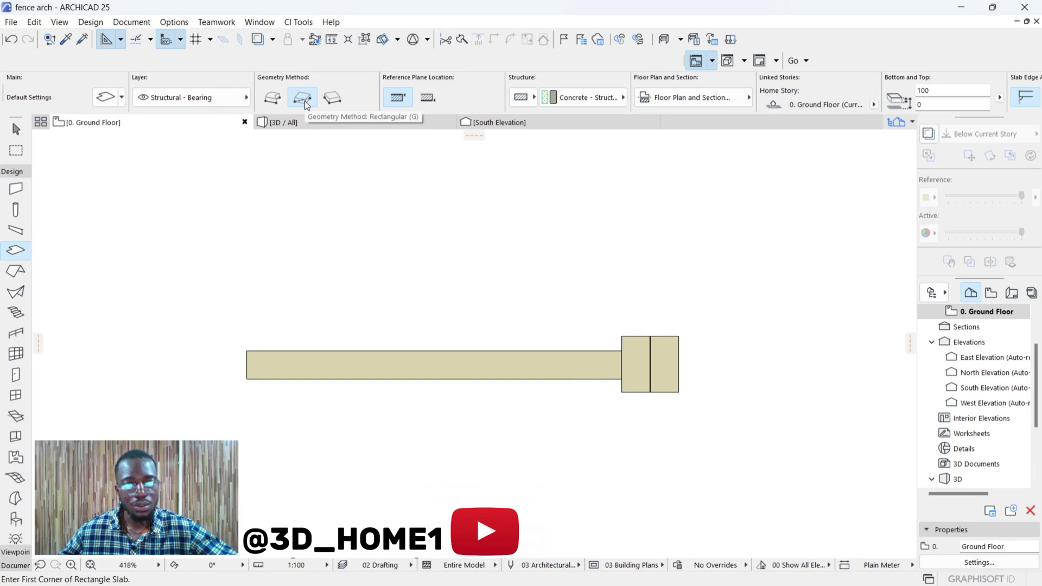
pyautogui.scroll(2, 248, 368)
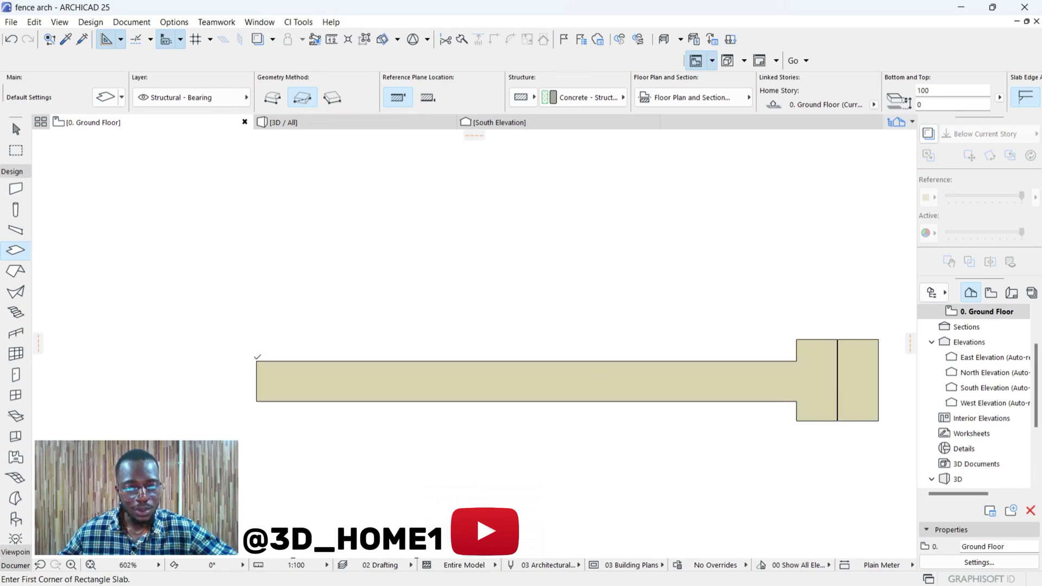
pyautogui.click(256, 361)
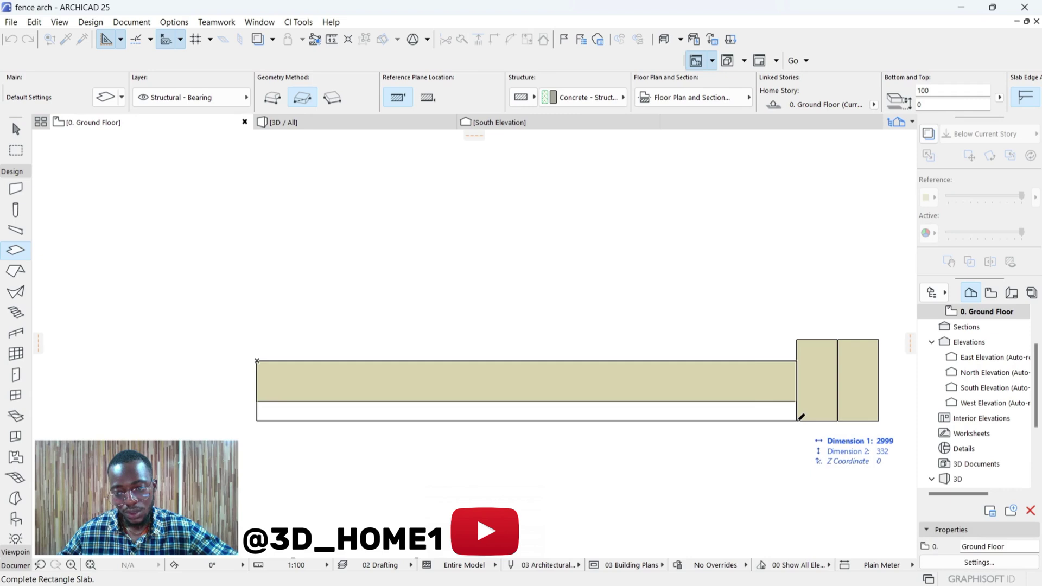
pyautogui.click(800, 421)
pyautogui.scroll(-2, 237, 400)
pyautogui.scroll(3, 326, 414)
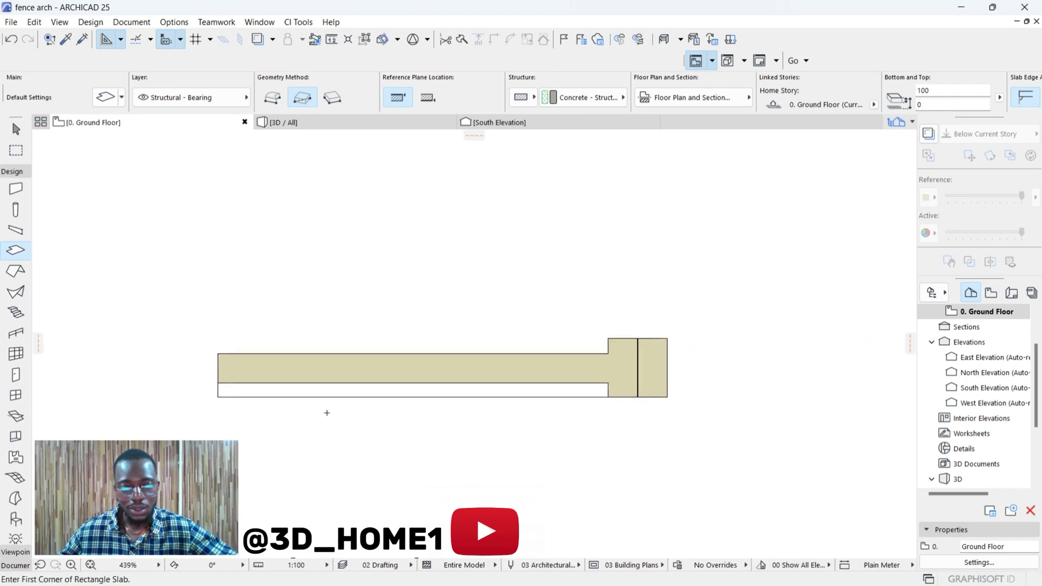
# Step: Offset the slab's upper long edge outward about 118 mm, flush with the pillar's upper side, and show the model in 3D
pyautogui.click(16, 129)
pyautogui.scroll(2, 405, 405)
pyautogui.click(407, 423)
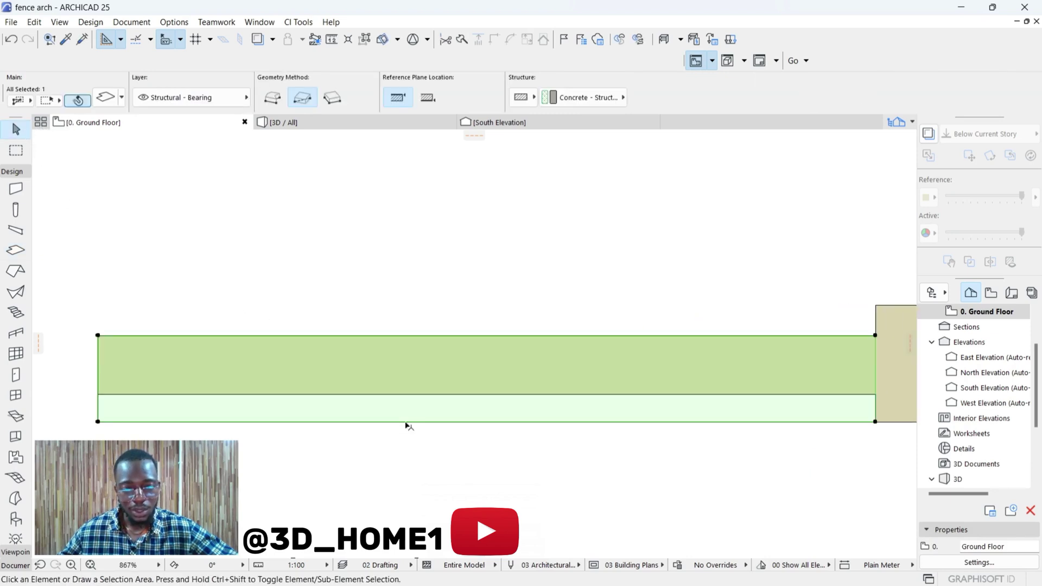
pyautogui.scroll(-3, 448, 427)
pyautogui.scroll(3, 567, 383)
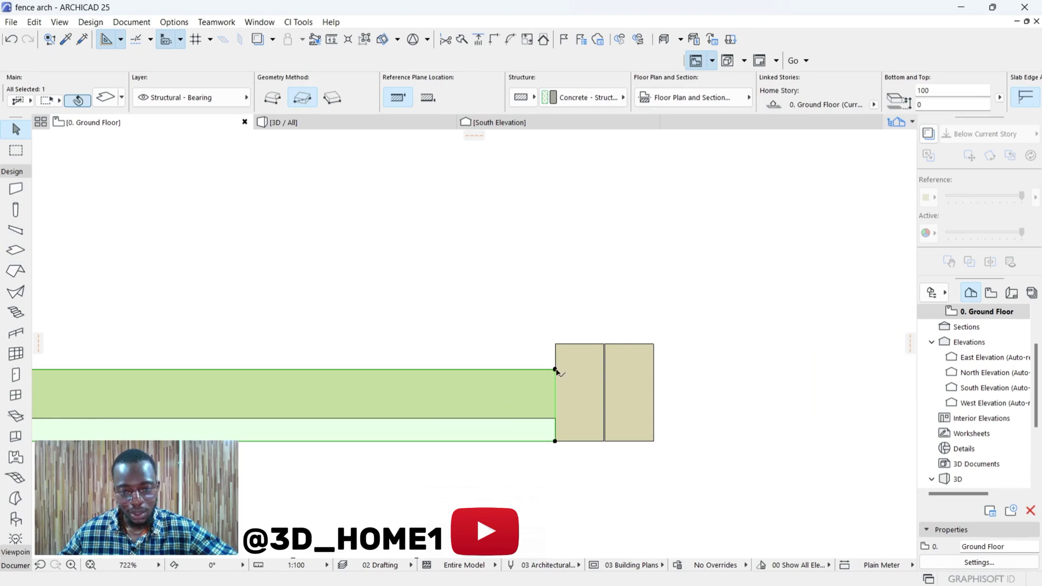
pyautogui.click(555, 370)
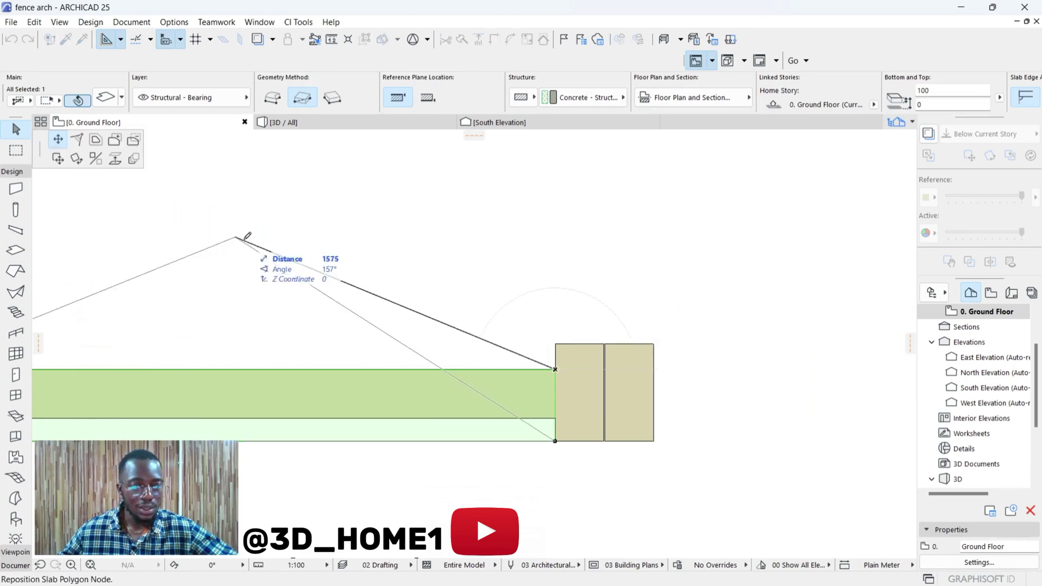
pyautogui.click(554, 369)
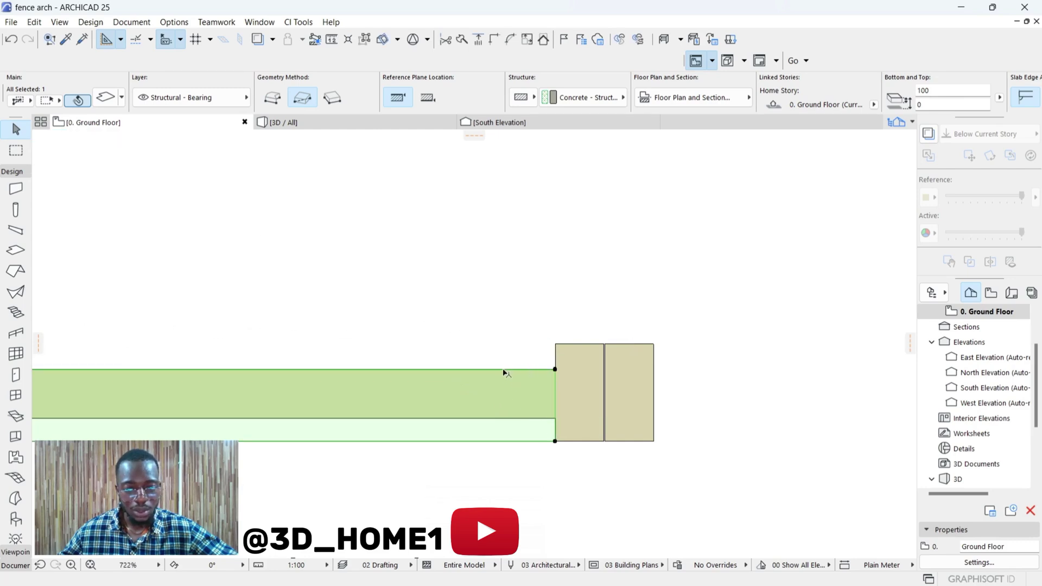
pyautogui.click(503, 370)
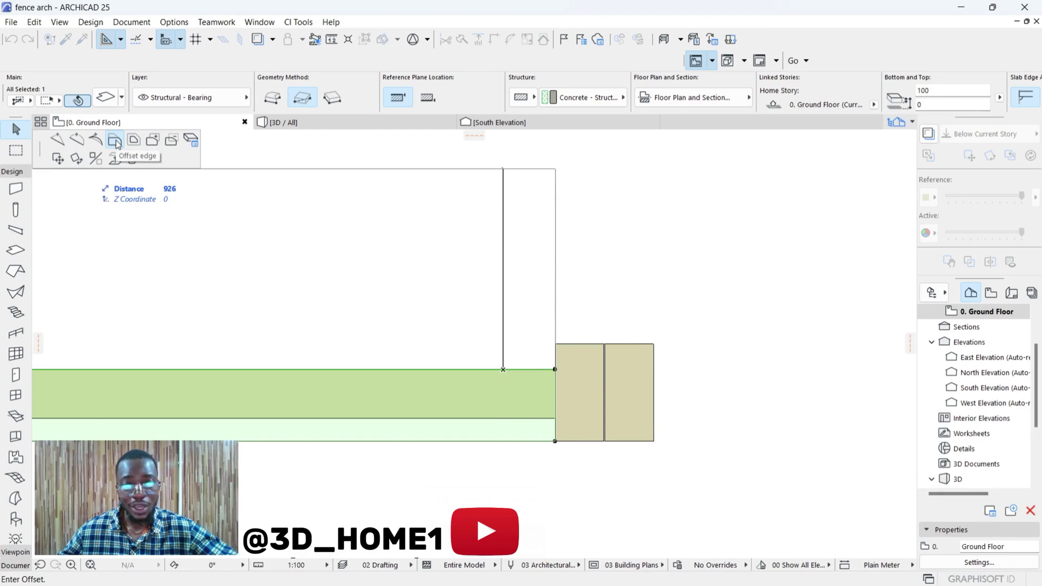
pyautogui.scroll(3, 573, 356)
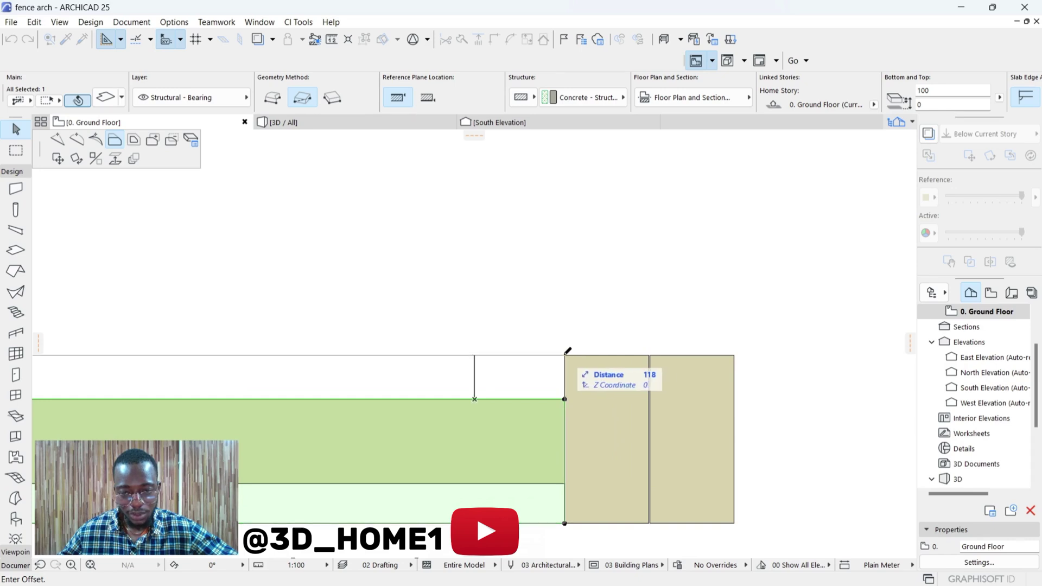
pyautogui.click(568, 351)
pyautogui.scroll(-3, 544, 336)
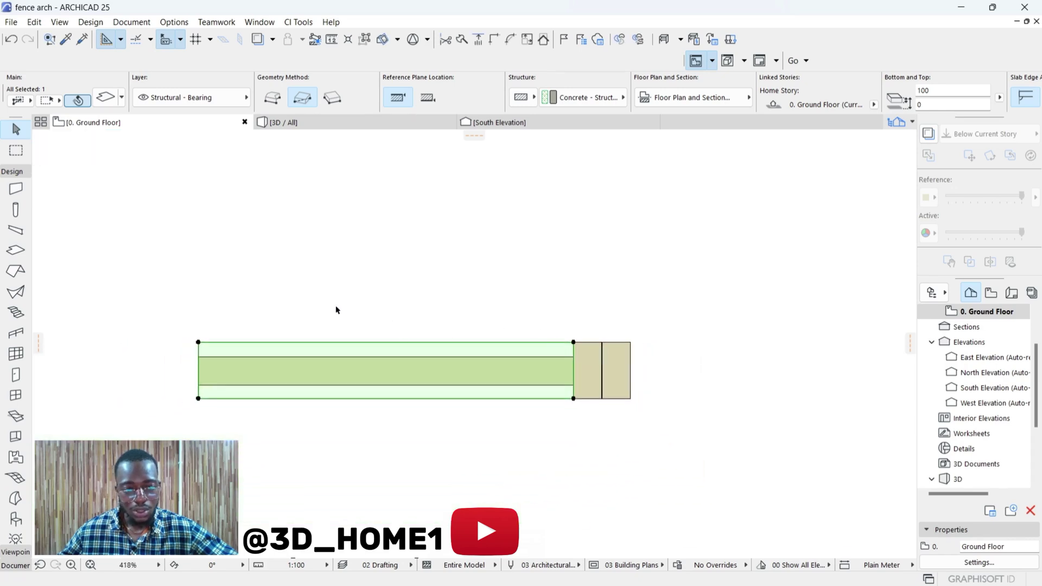
pyautogui.press('Escape')
pyautogui.press('F3')
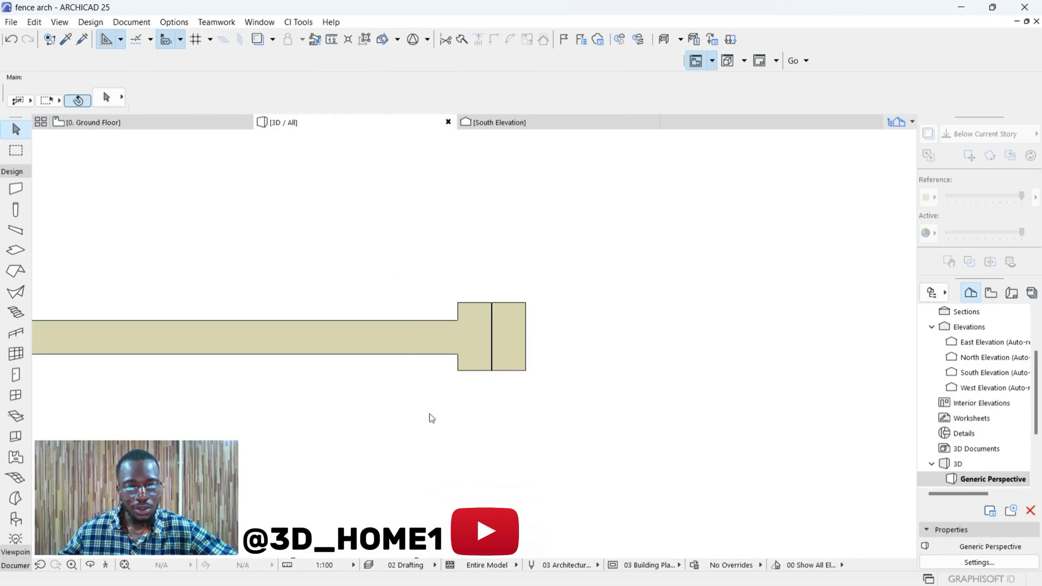
# Step: Select the new coping slab at the foot of the wall in 3D and try to move it vertically
pyautogui.scroll(5, 534, 445)
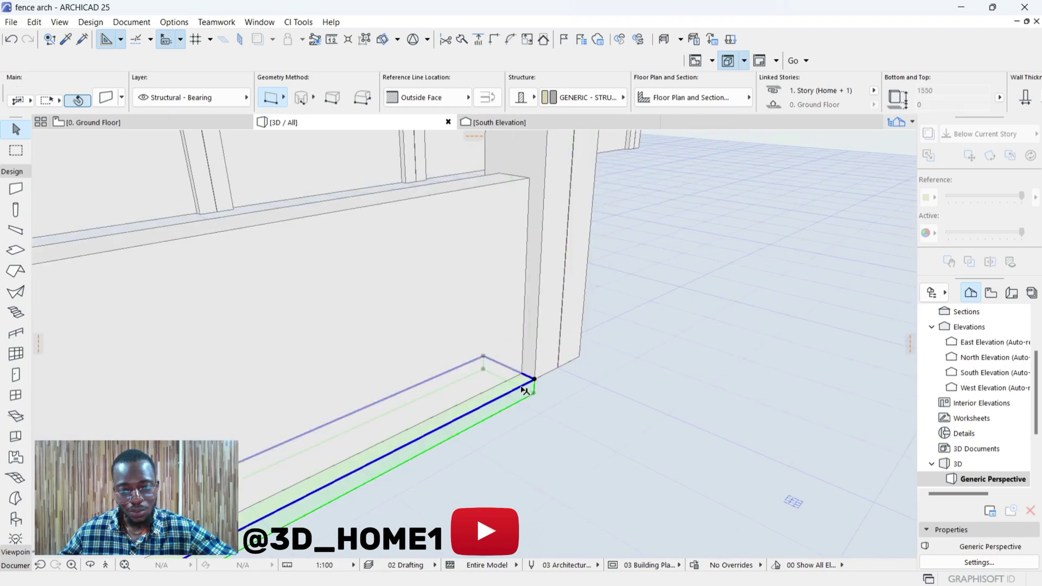
pyautogui.click(525, 389)
pyautogui.scroll(4, 508, 419)
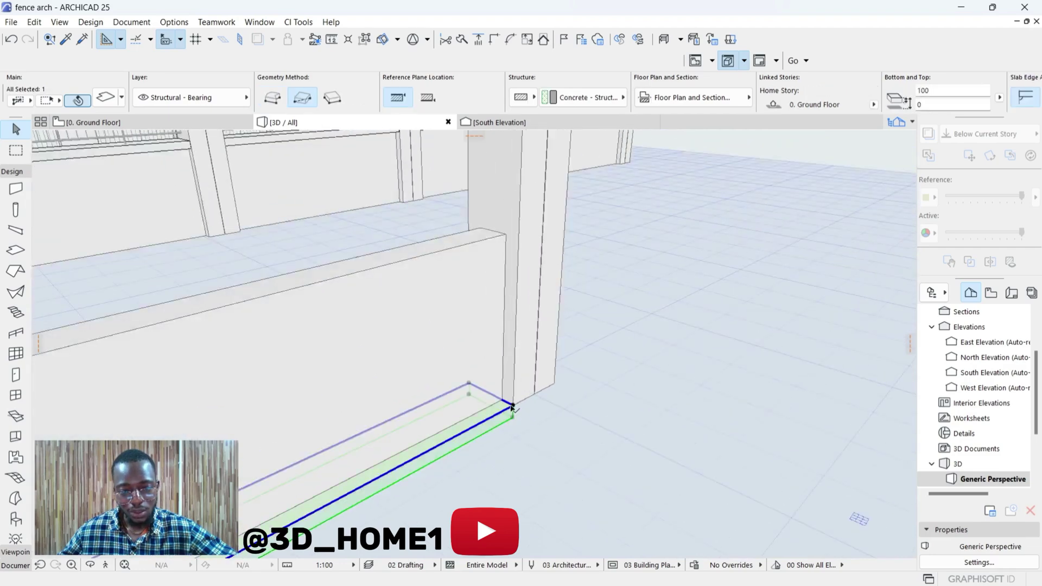
pyautogui.click(513, 407)
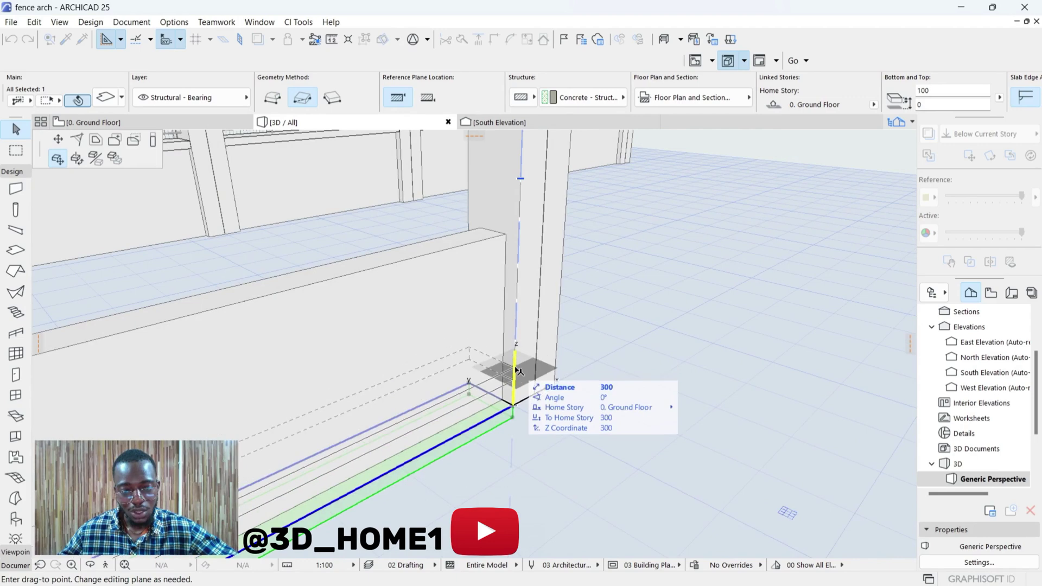
pyautogui.press('Escape')
# Step: Raise the coping slab vertically about 1299 mm from its corner beside the pillar, placing it on top of the low wall
pyautogui.scroll(1, 513, 407)
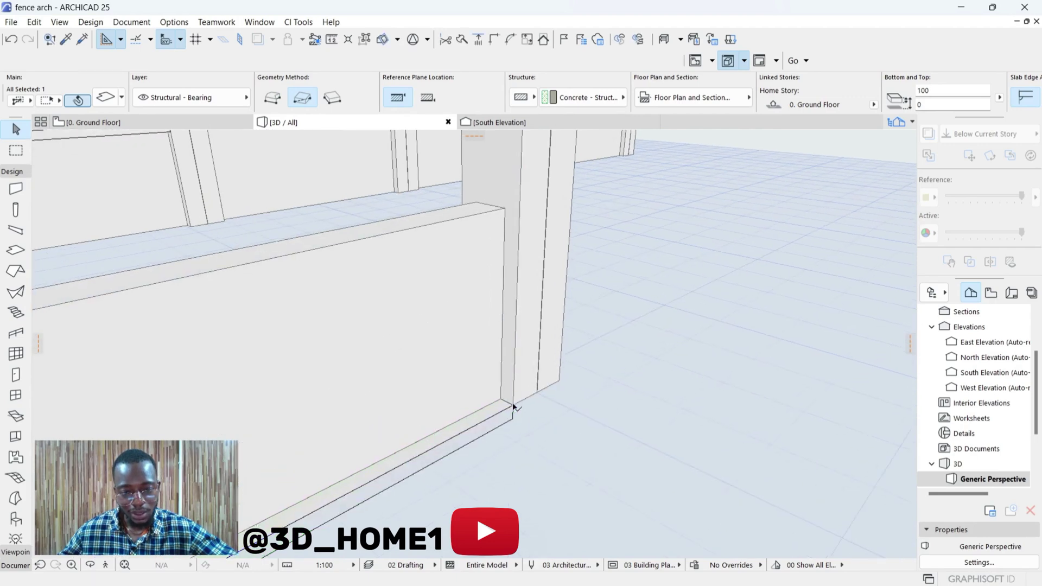
pyautogui.click(513, 407)
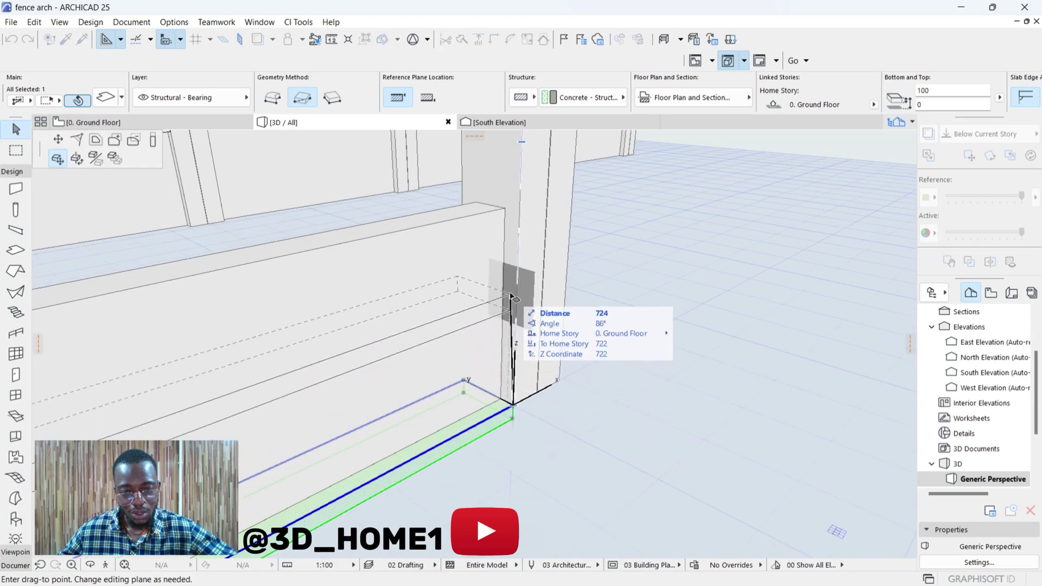
pyautogui.scroll(2, 516, 235)
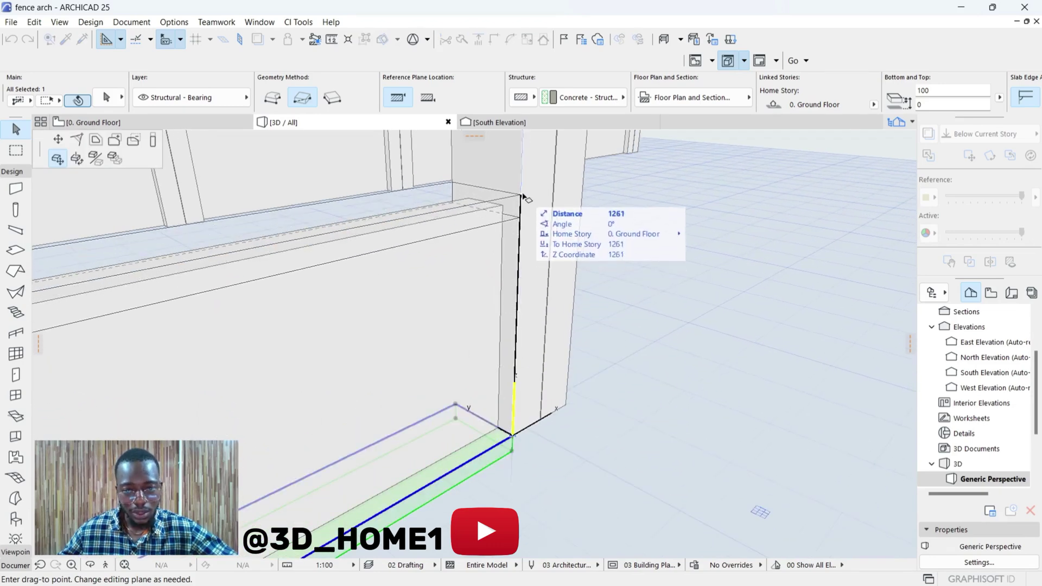
pyautogui.scroll(2, 522, 193)
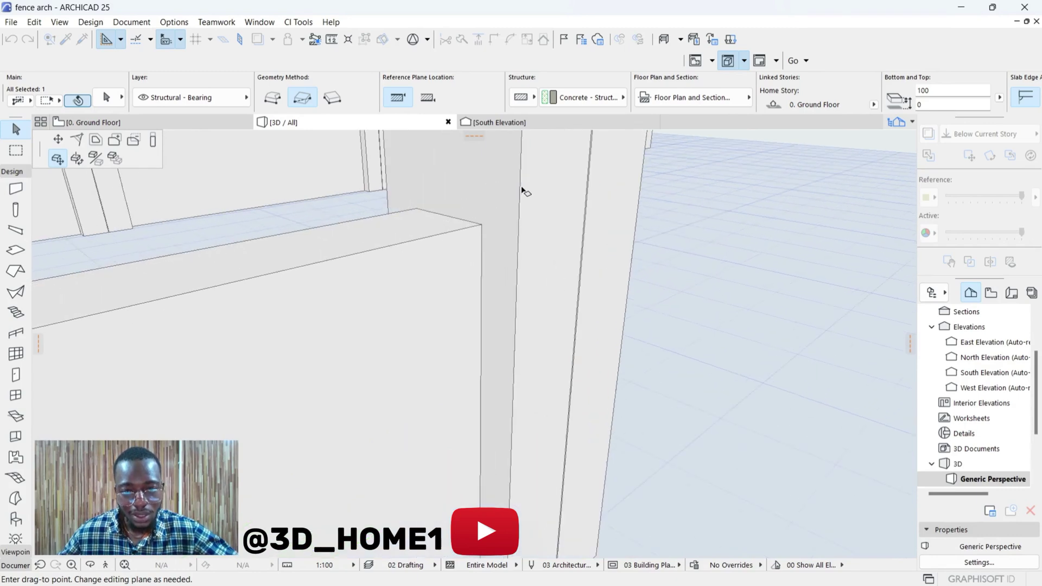
pyautogui.scroll(2, 522, 217)
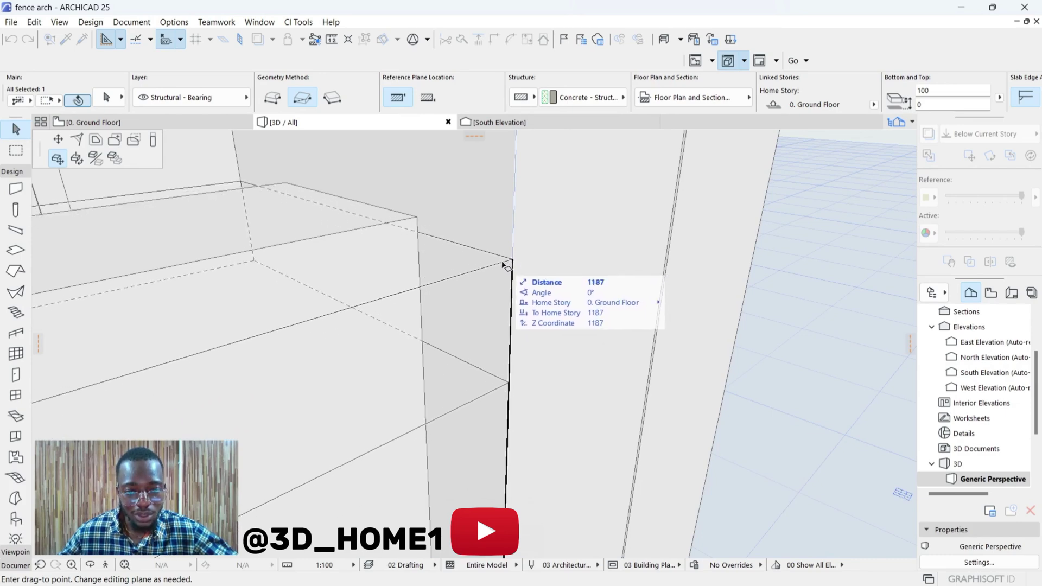
pyautogui.scroll(-1, 508, 249)
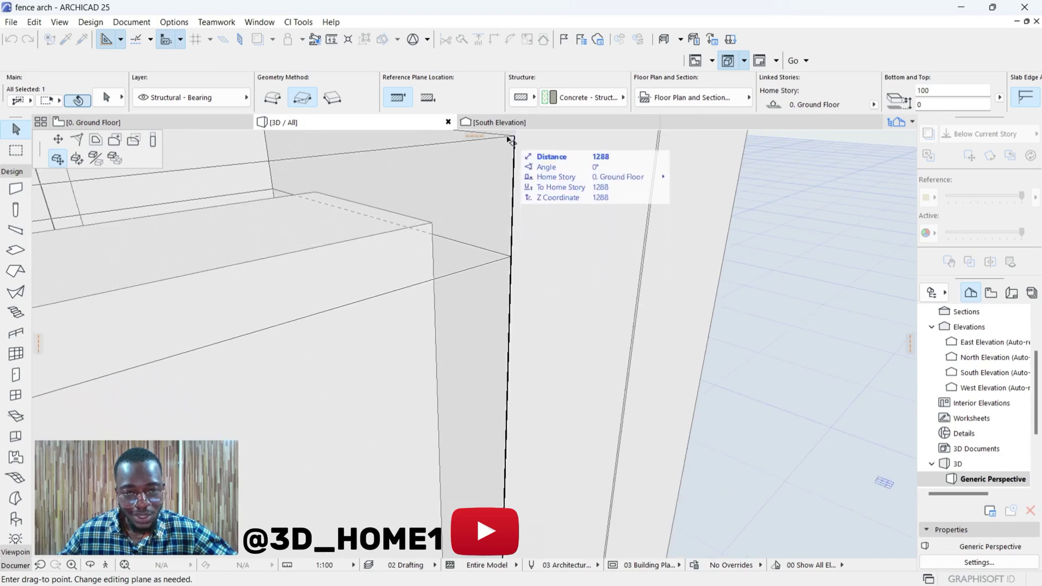
pyautogui.scroll(-2, 494, 264)
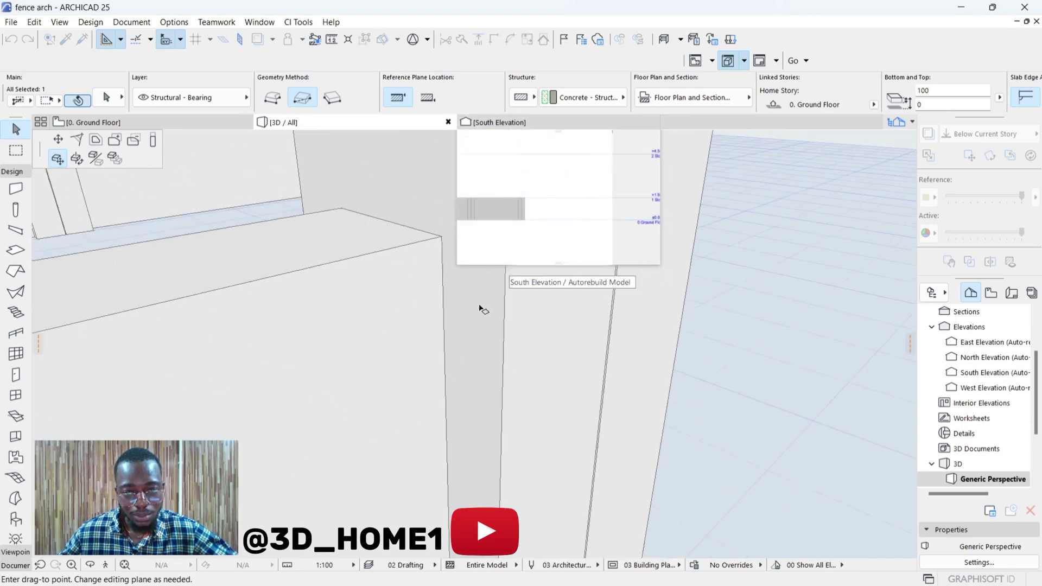
pyautogui.scroll(4, 495, 228)
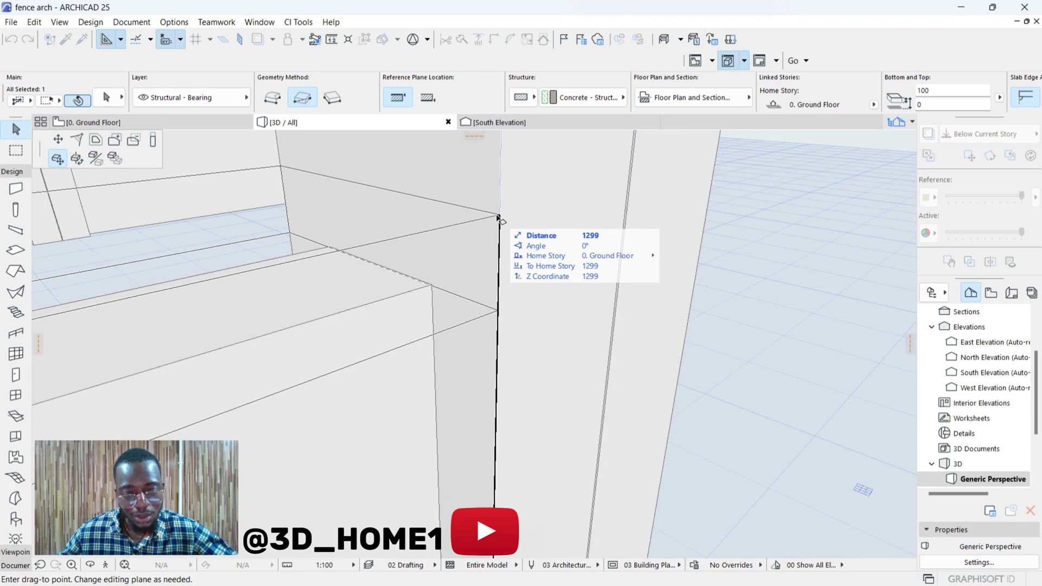
pyautogui.click(498, 217)
pyautogui.scroll(-5, 488, 257)
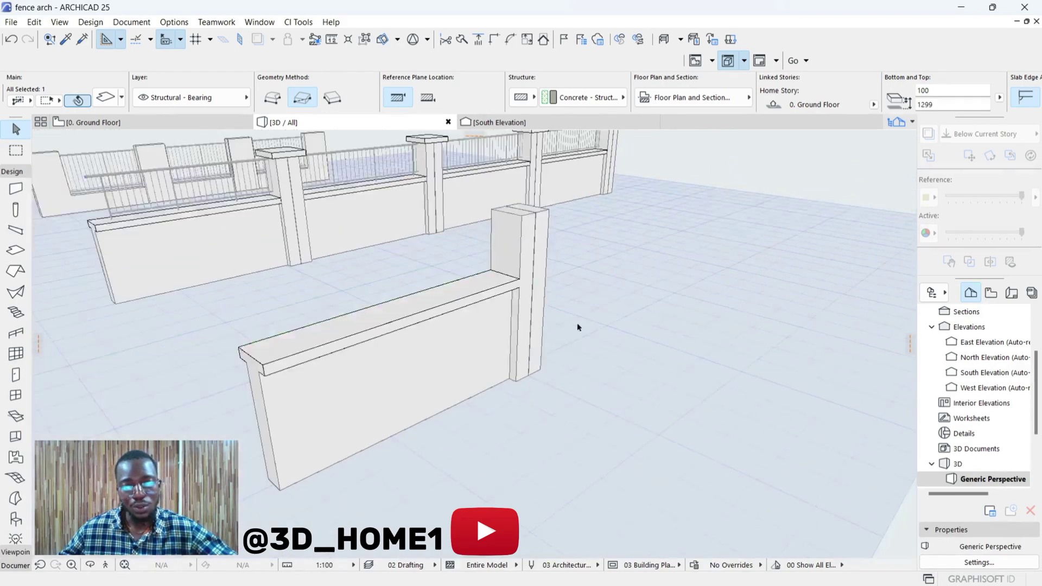
# Step: On the ground floor plan, draw a rectangular slab about 503 by 452 mm over the pillar, starting at its upper left corner
pyautogui.scroll(-3, 453, 395)
pyautogui.scroll(3, 530, 326)
pyautogui.keyDown('shift'); pyautogui.moveTo(531, 325); pyautogui.dragTo(190, 164, button='middle'); pyautogui.keyUp('shift')
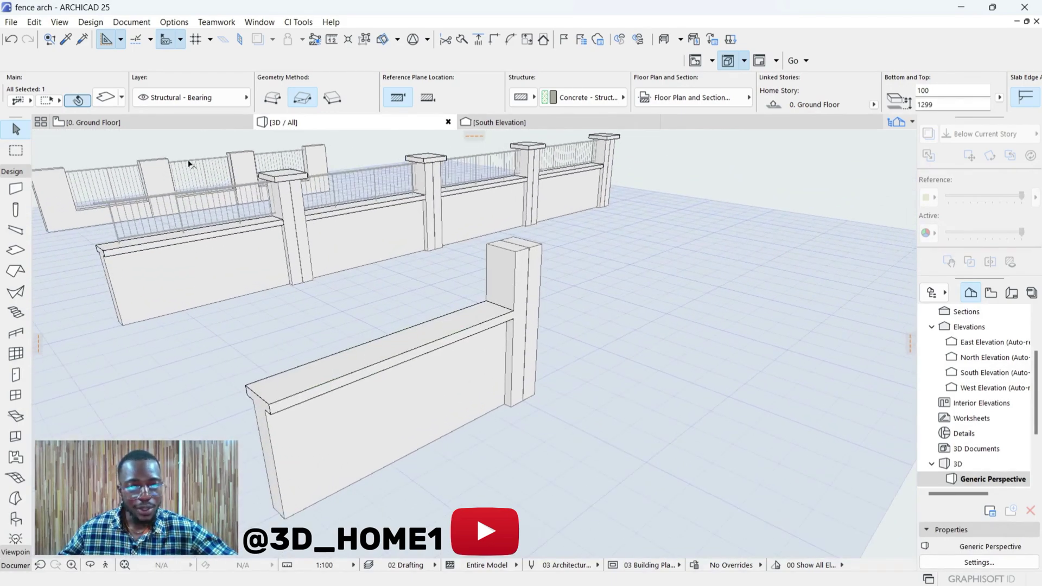
pyautogui.click(152, 122)
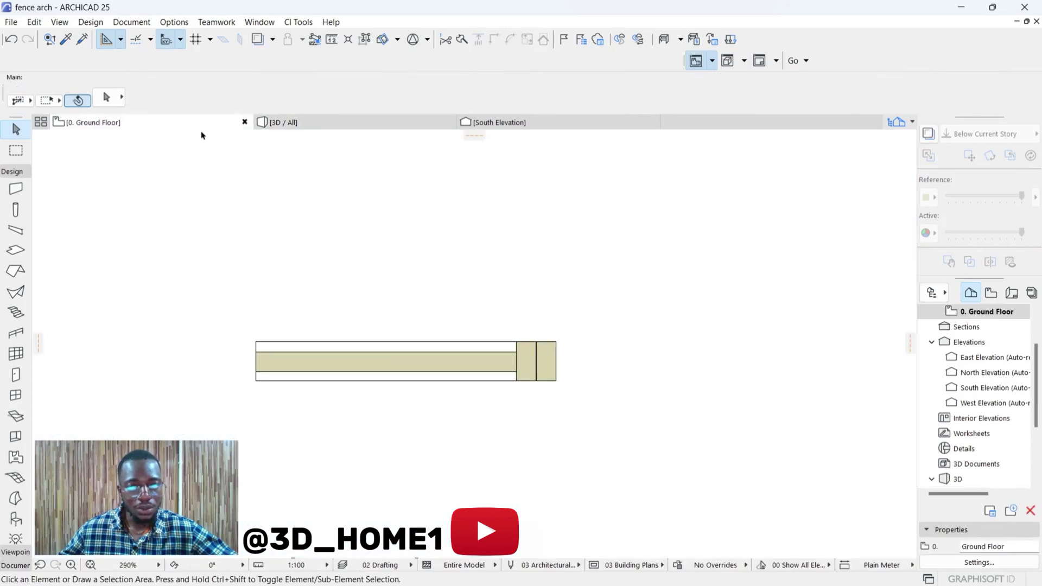
pyautogui.click(15, 250)
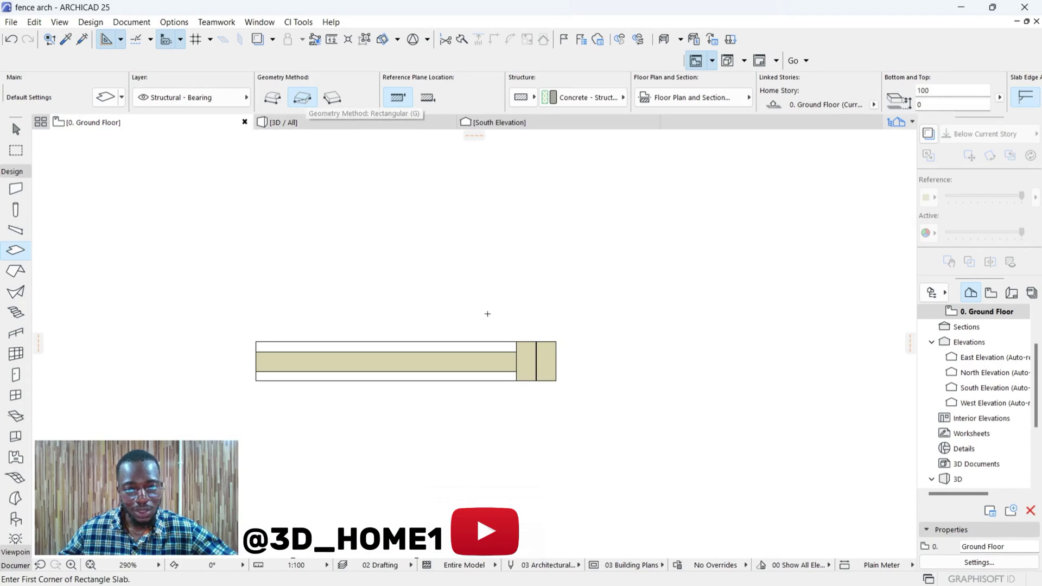
pyautogui.scroll(4, 516, 343)
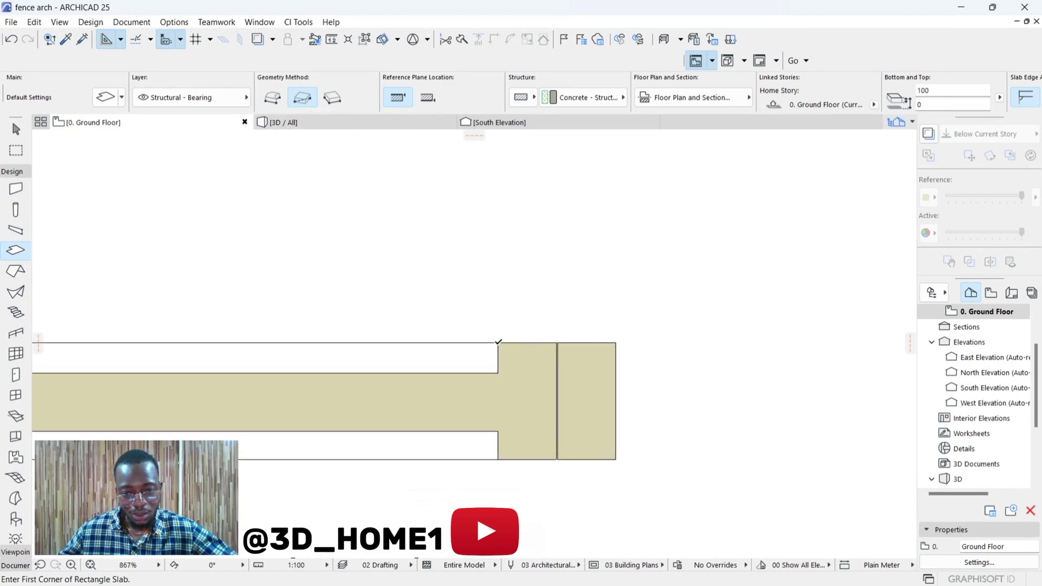
pyautogui.click(499, 342)
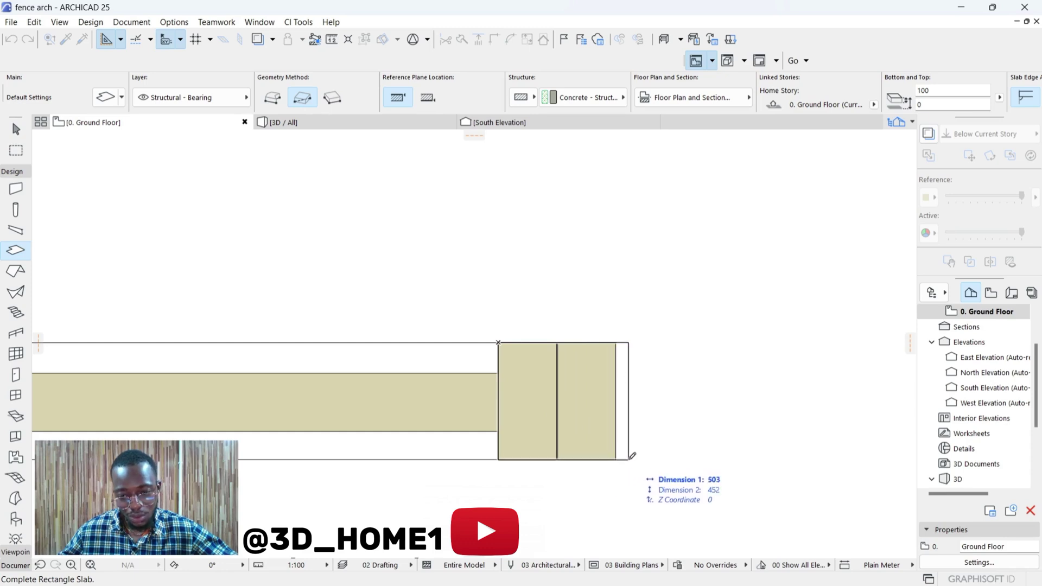
pyautogui.click(629, 459)
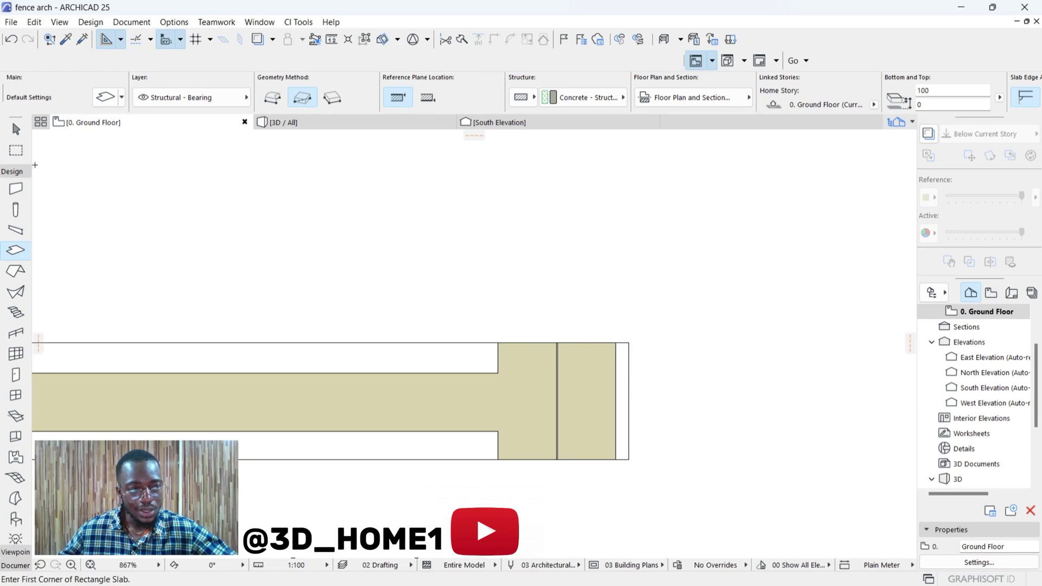
# Step: Select the pillar slab and offset its right edge inward, flush with the pillar's right side
pyautogui.click(16, 129)
pyautogui.click(628, 375)
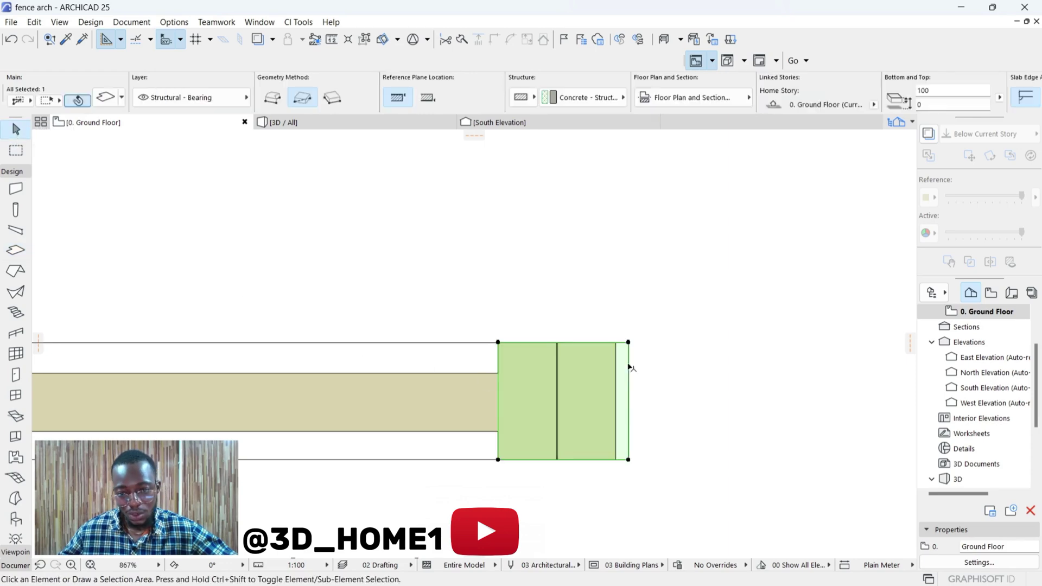
pyautogui.scroll(2, 628, 395)
pyautogui.click(635, 398)
pyautogui.click(751, 456)
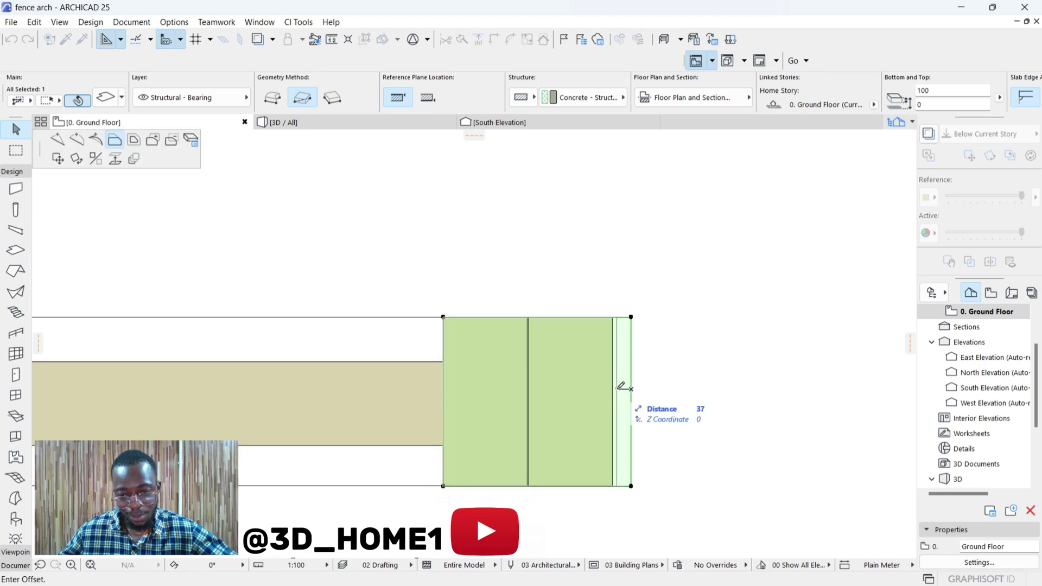
pyautogui.click(614, 389)
# Step: Try offsetting the pillar slab's right edge outward about 50 mm, and bring it back flush with the pillar
pyautogui.click(612, 391)
pyautogui.click(734, 457)
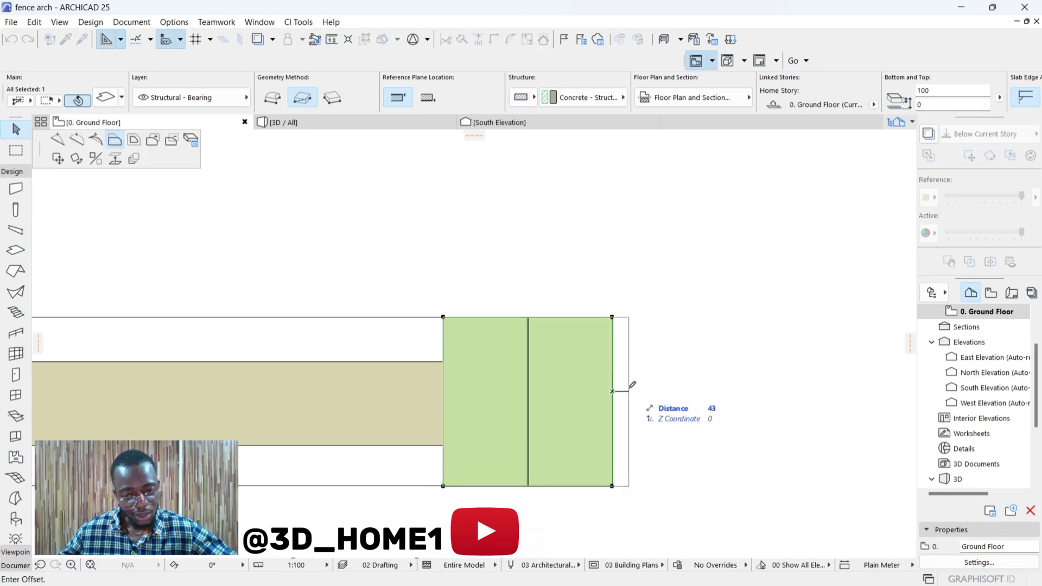
pyautogui.click(632, 404)
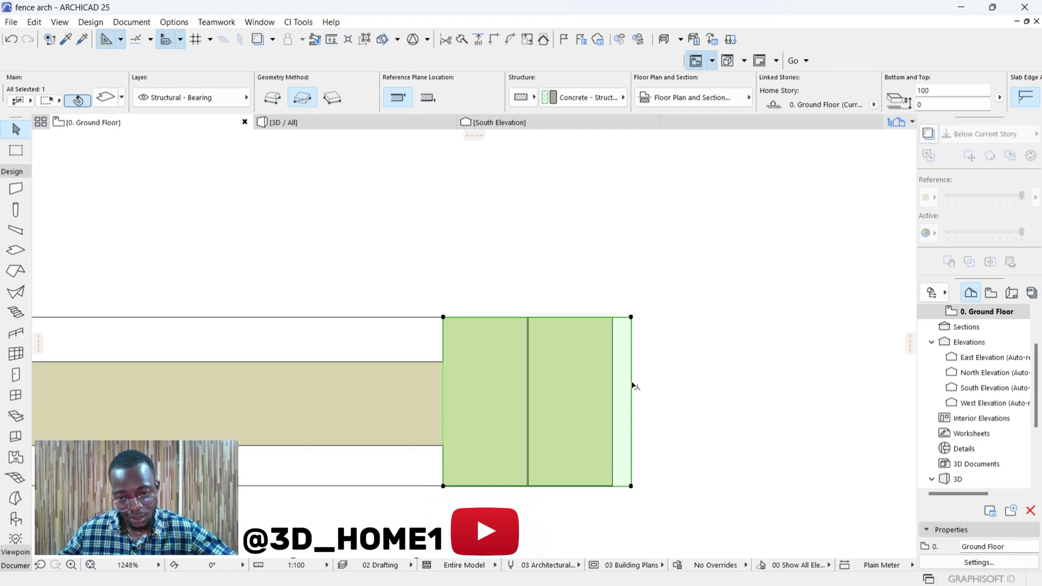
pyautogui.click(631, 384)
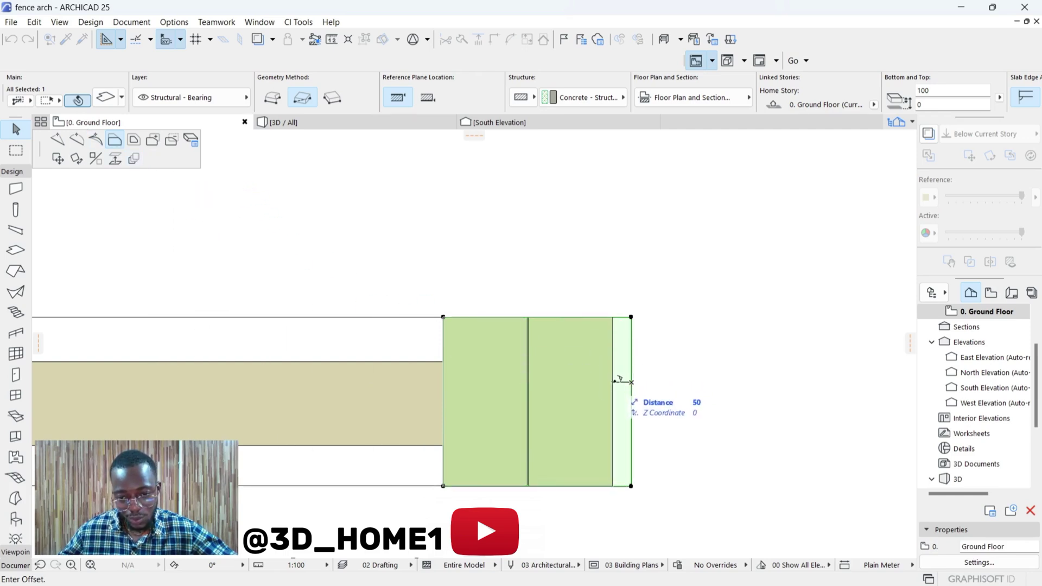
pyautogui.click(617, 381)
# Step: Offset the pillar slab's right and upper edges outward by 100 mm each
pyautogui.click(613, 391)
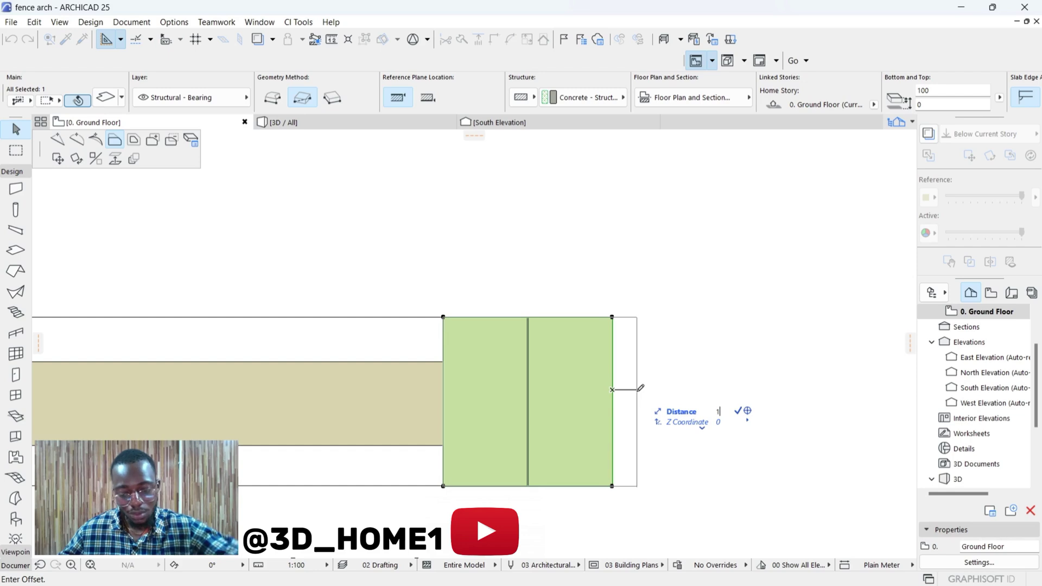
pyautogui.write('100')
pyautogui.press('Return')
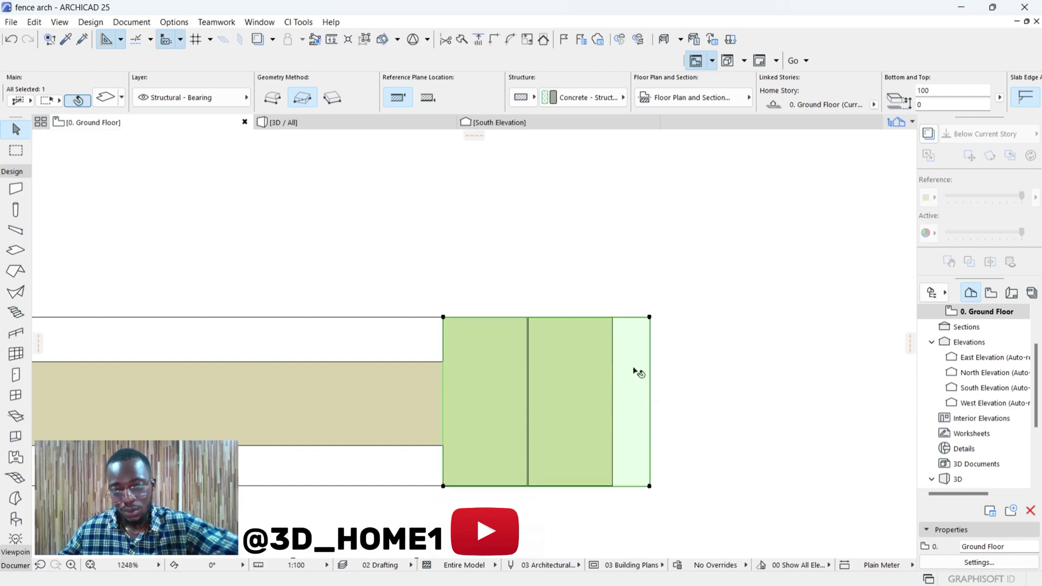
pyautogui.click(578, 318)
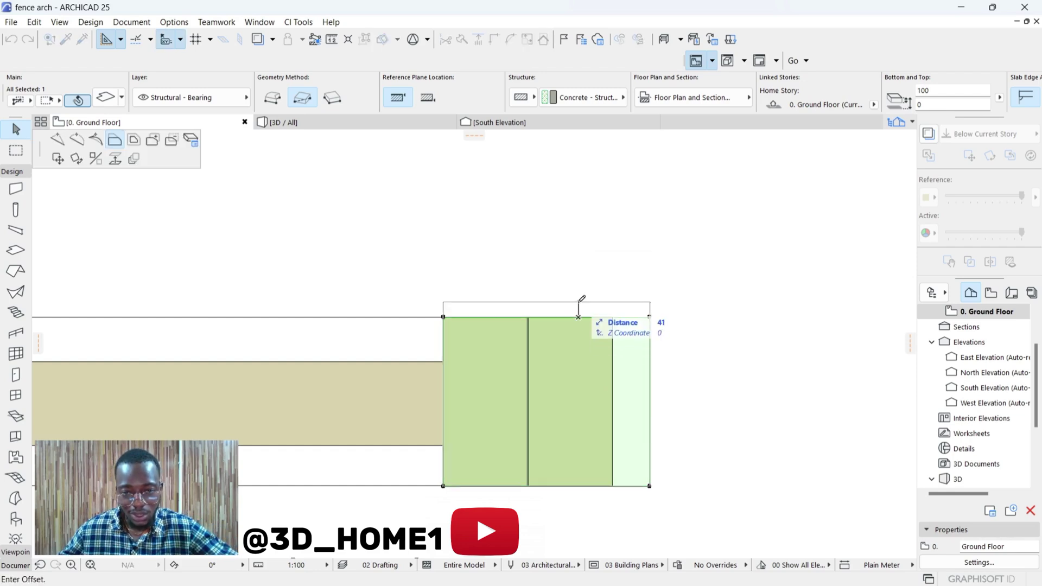
pyautogui.press('Return')
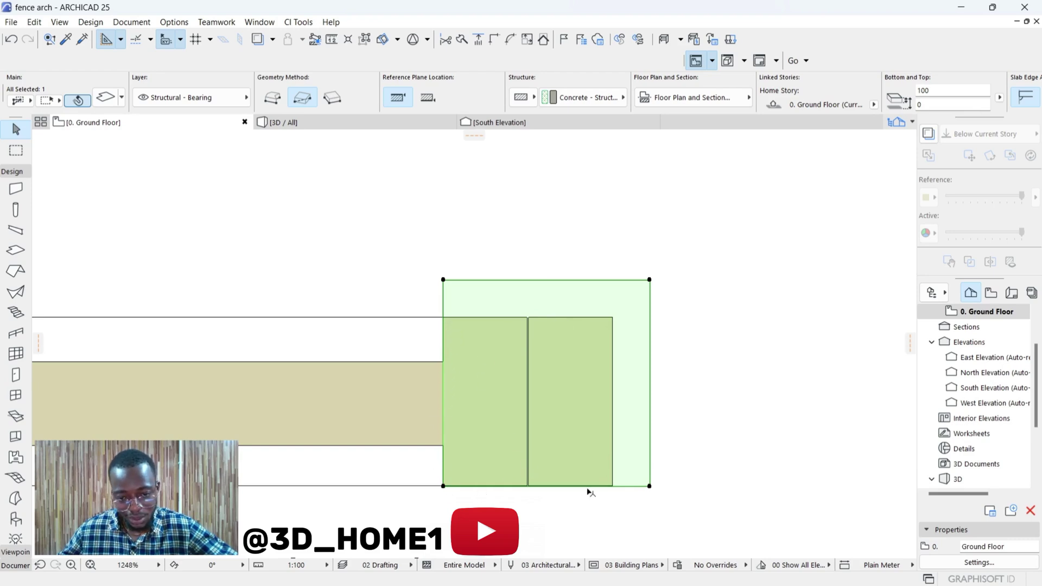
# Step: Reselect the pillar slab and offset its lower edge outward by 100 mm
pyautogui.scroll(-2, 518, 352)
pyautogui.scroll(3, 498, 469)
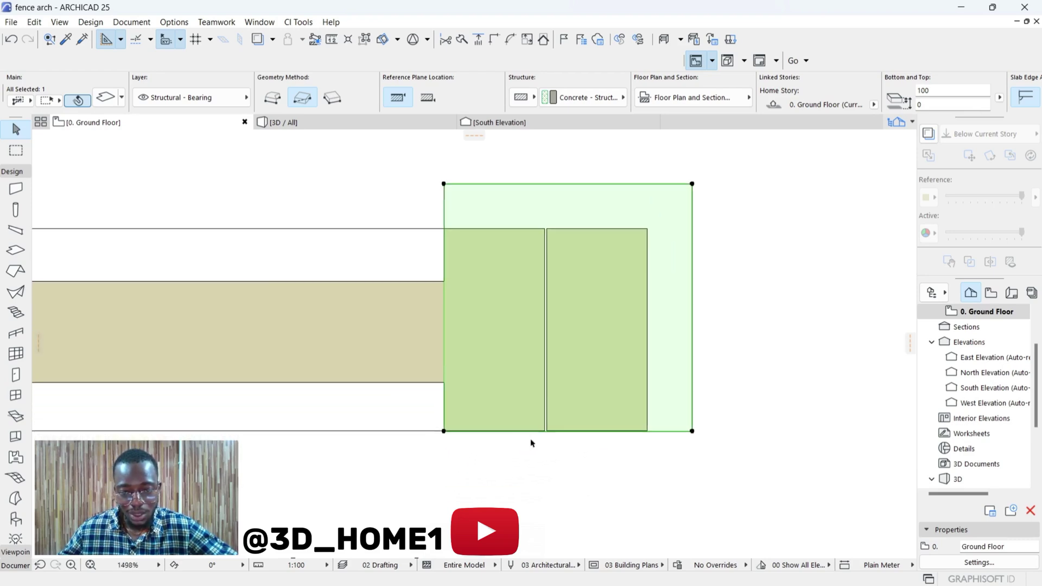
pyautogui.click(545, 432)
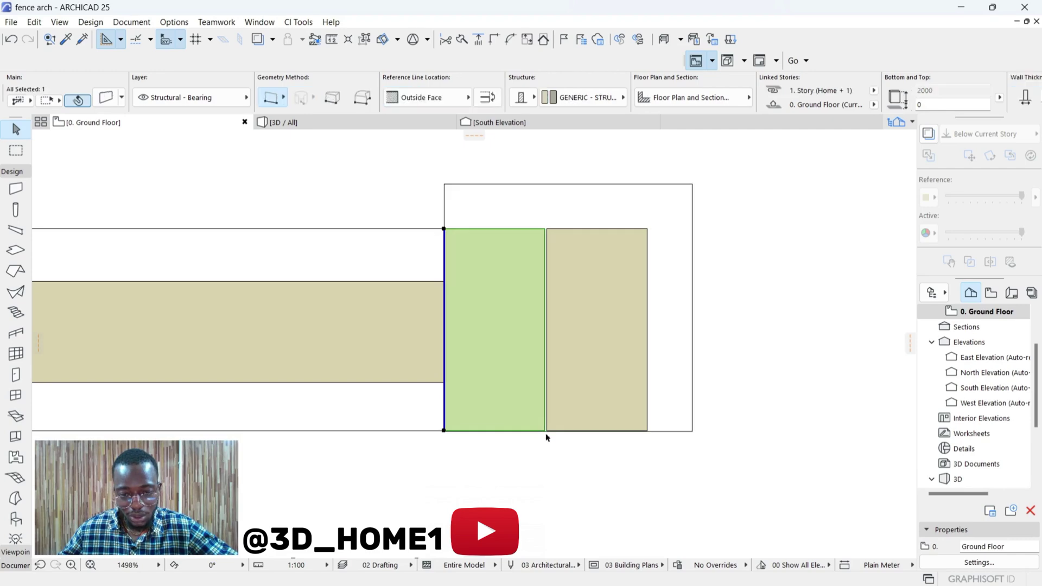
pyautogui.click(549, 433)
pyautogui.click(692, 432)
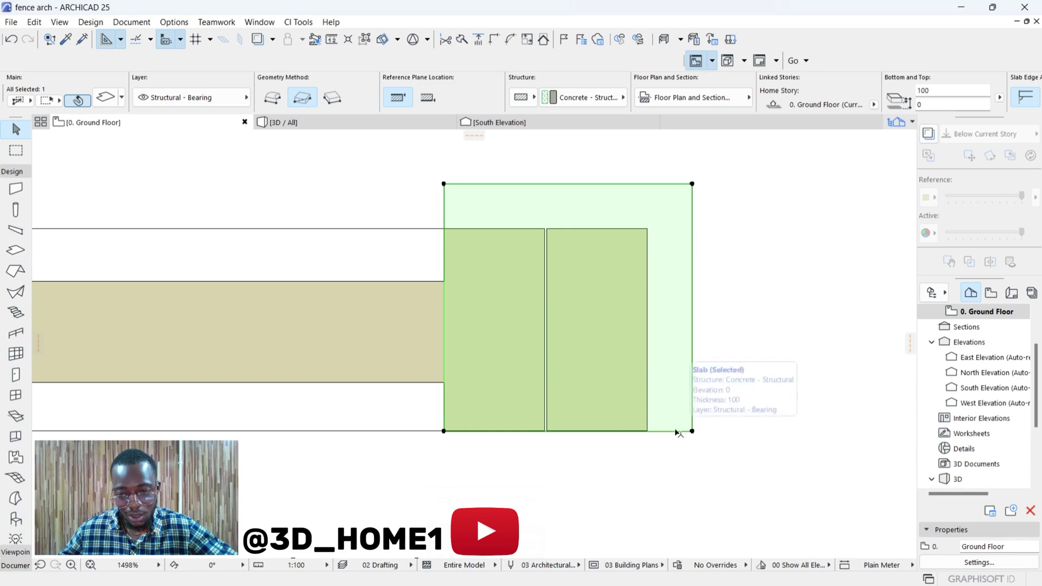
pyautogui.click(671, 432)
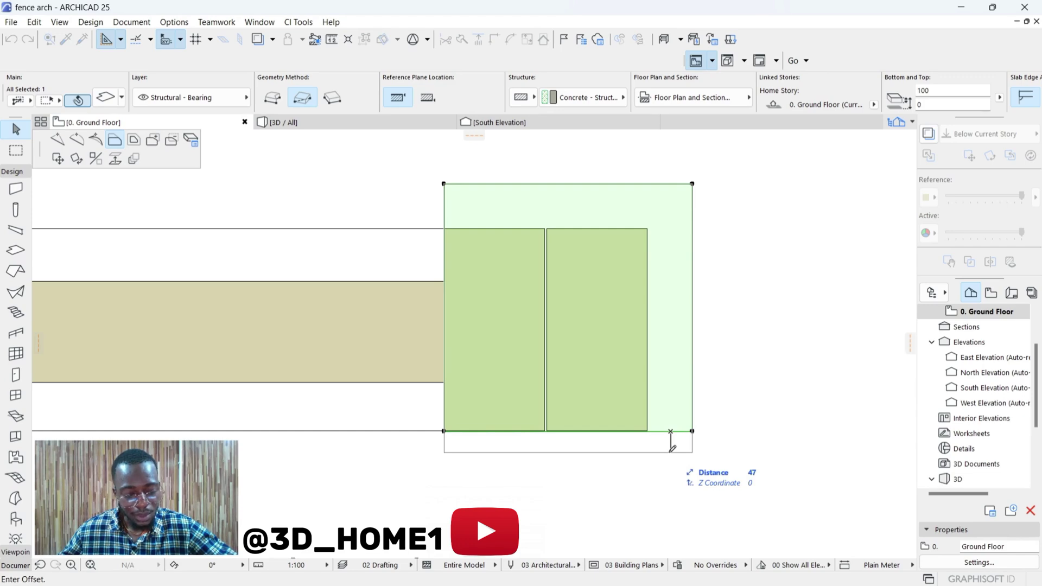
pyautogui.write('100')
pyautogui.press('Return')
# Step: Offset the pillar slab's left edge outward by 100 mm, deselect it, and show the model in 3D
pyautogui.scroll(-2, 452, 347)
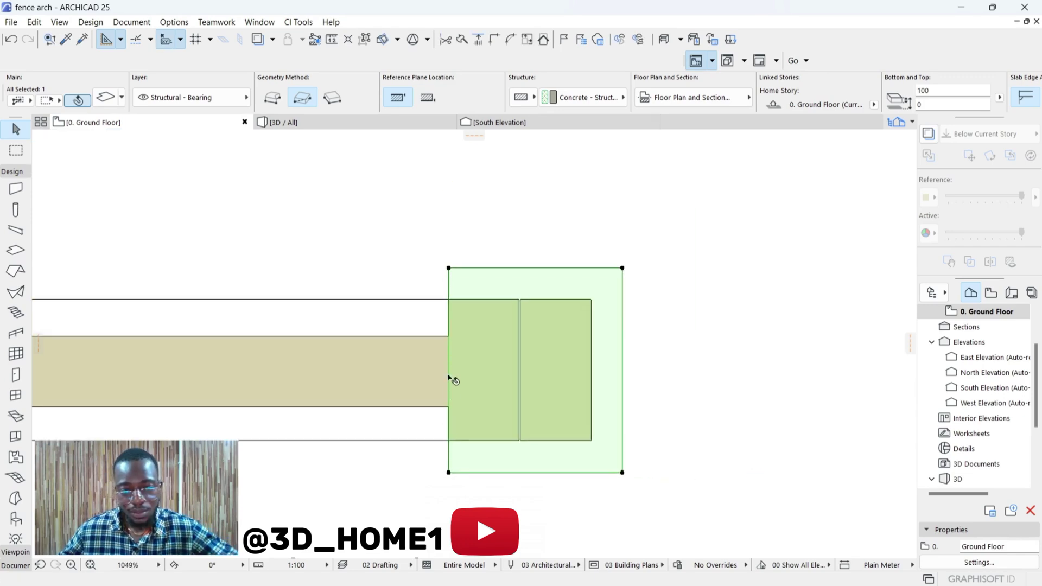
pyautogui.click(450, 273)
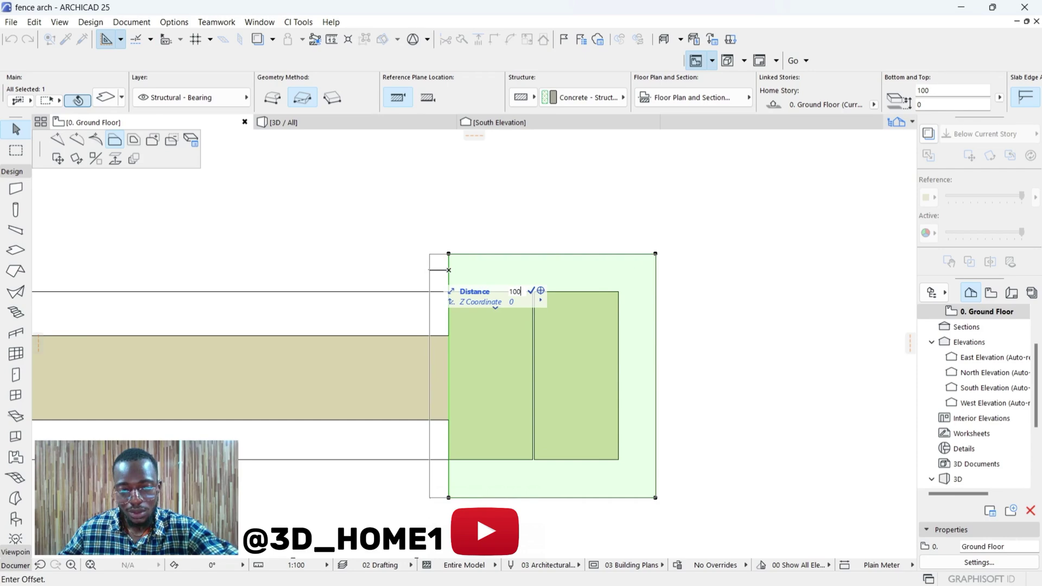
pyautogui.press('Return')
pyautogui.click(434, 226)
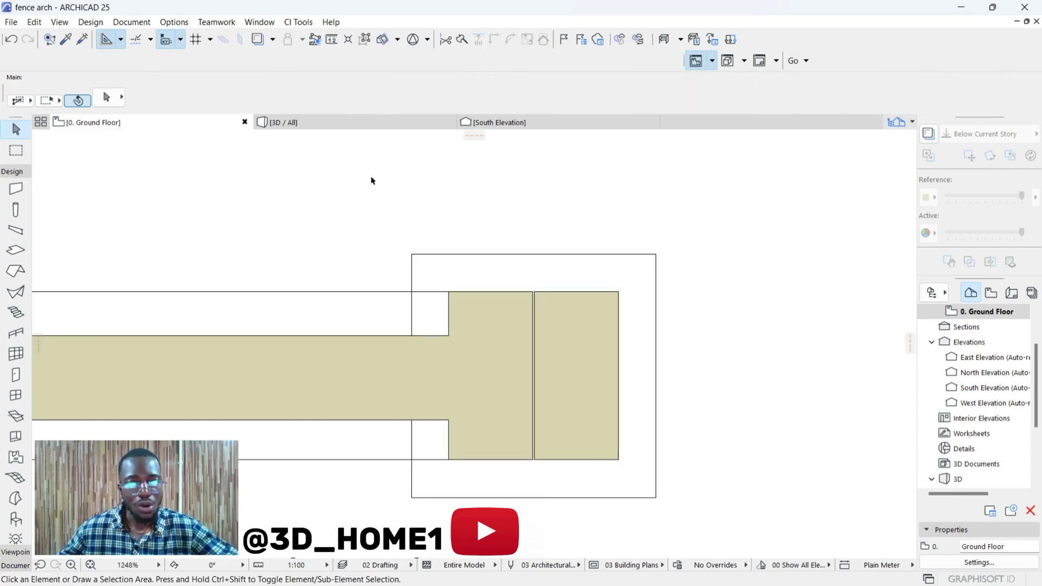
pyautogui.click(328, 121)
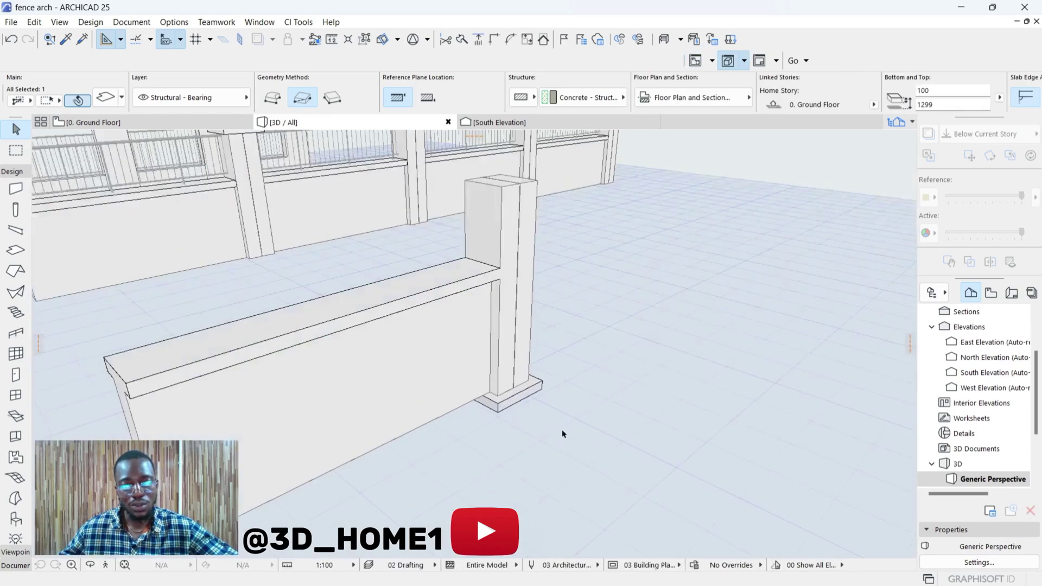
# Step: Move the cap slab straight up from the pillar's base to its top, about 2084 mm
pyautogui.scroll(5, 562, 429)
pyautogui.click(471, 421)
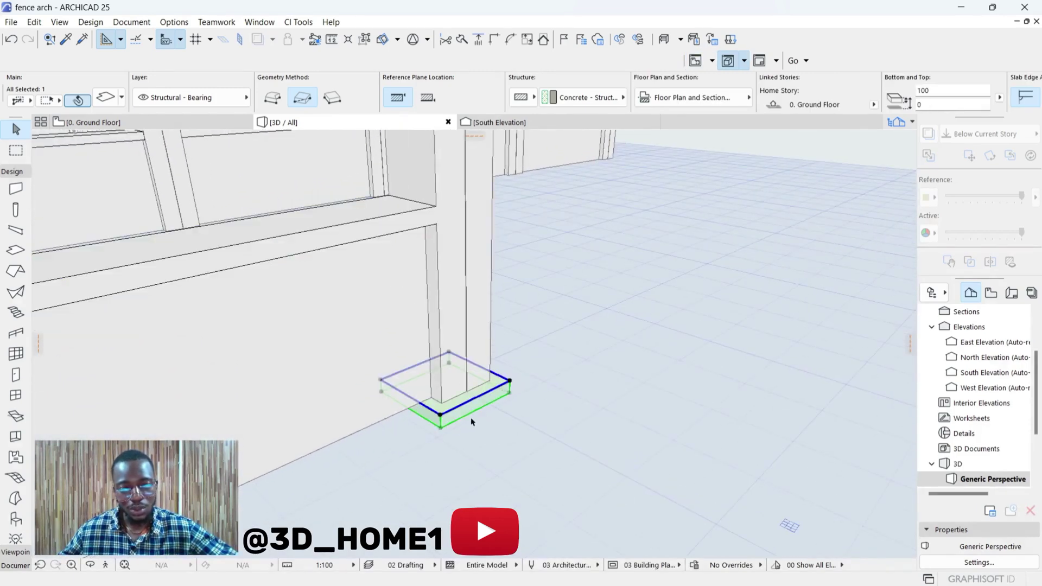
pyautogui.click(440, 417)
pyautogui.click(503, 501)
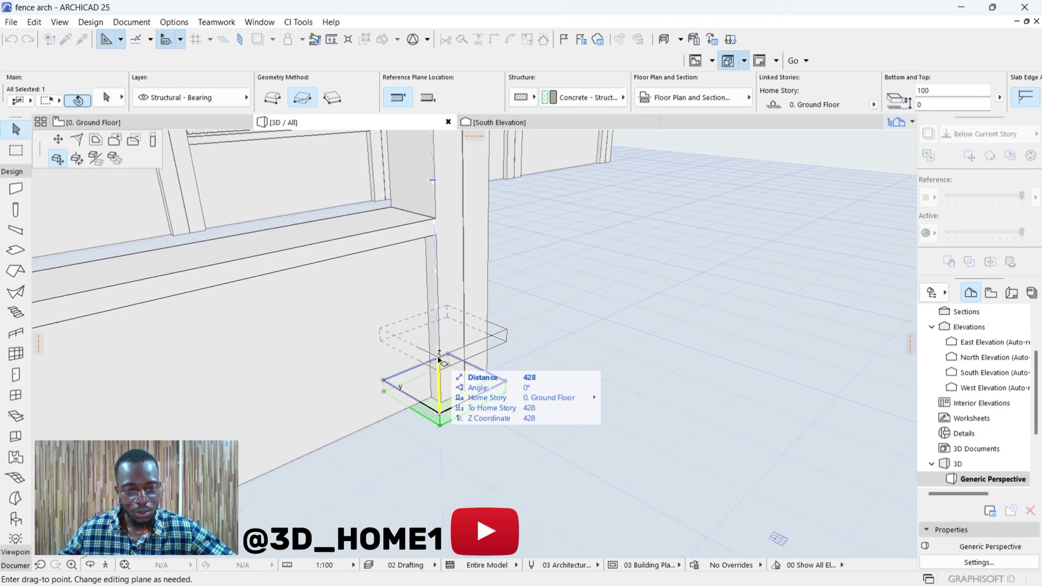
pyautogui.scroll(-2, 441, 358)
pyautogui.scroll(2, 440, 179)
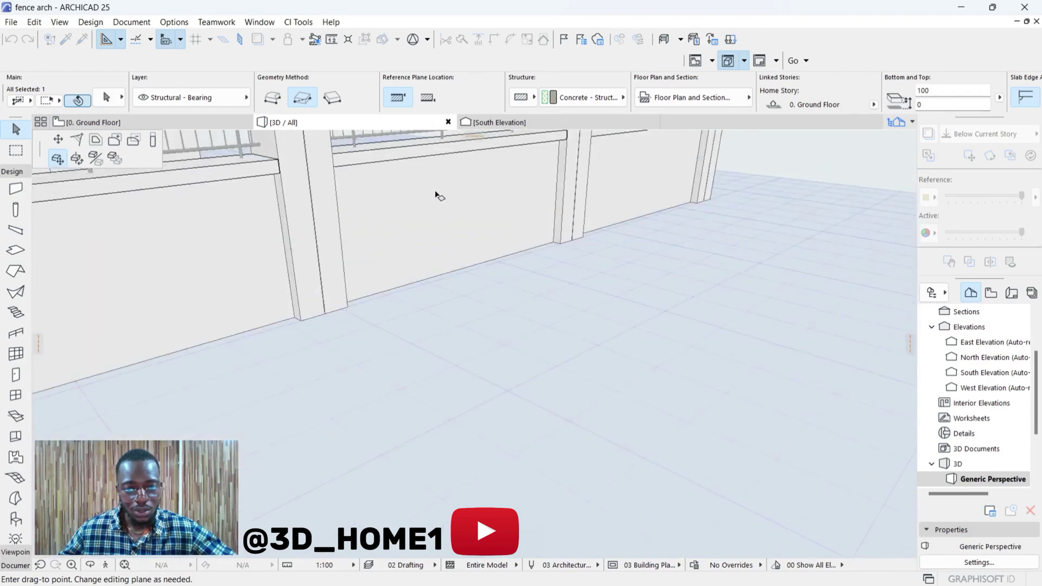
pyautogui.scroll(-4, 428, 258)
pyautogui.scroll(3, 426, 305)
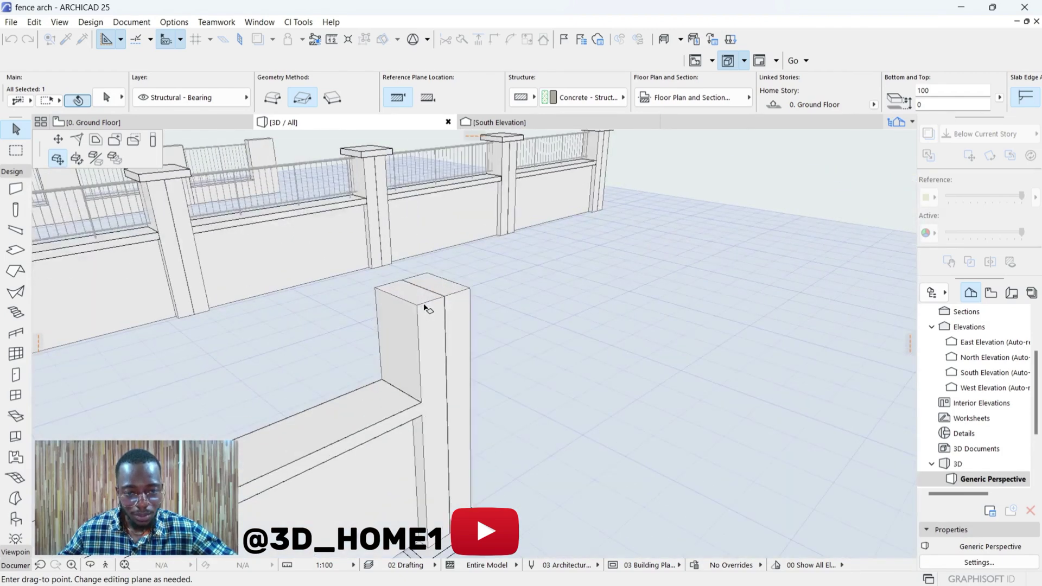
pyautogui.scroll(2, 420, 303)
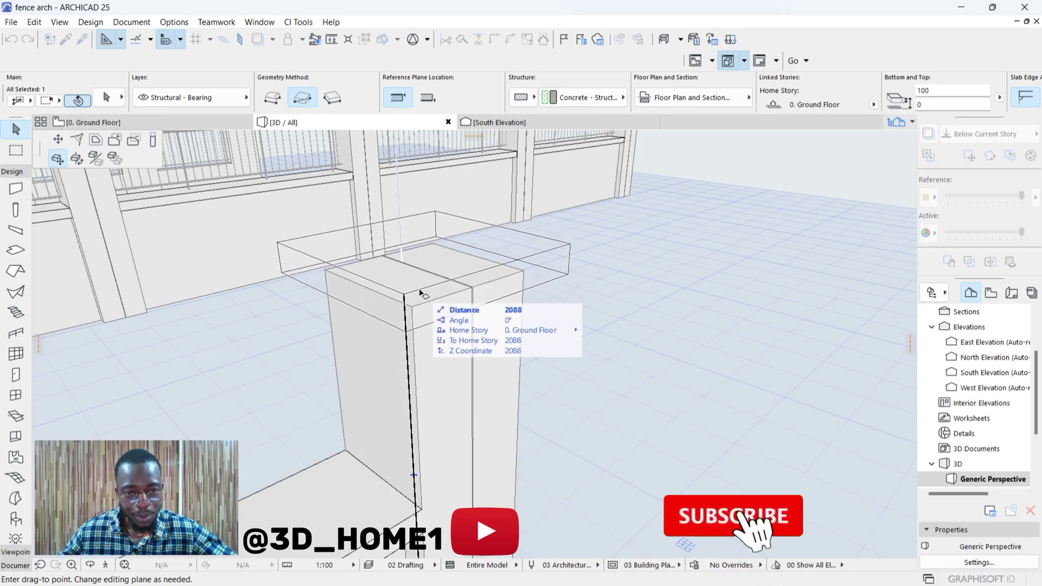
pyautogui.click(420, 296)
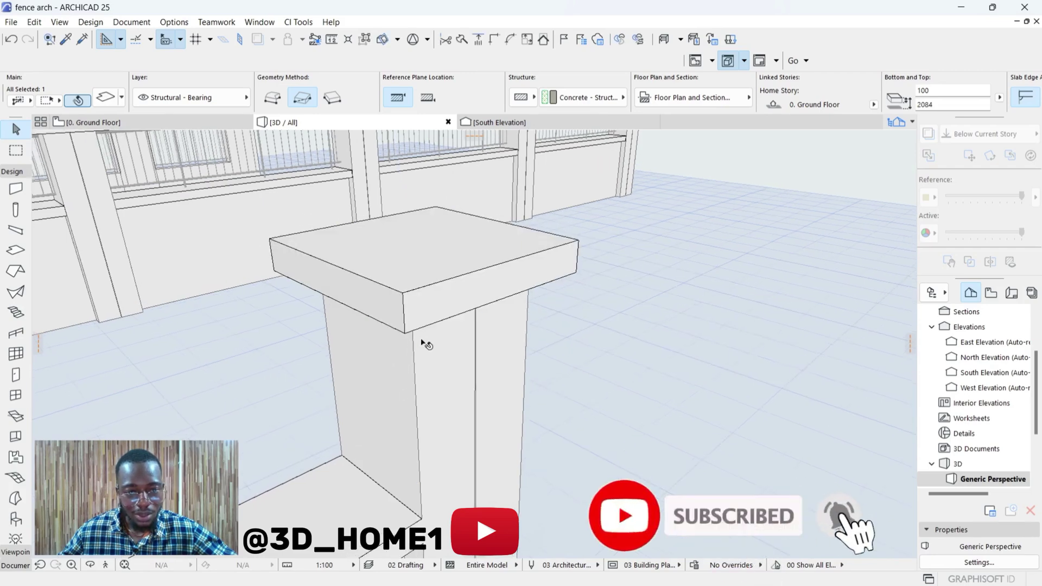
pyautogui.scroll(2, 426, 353)
pyautogui.keyDown('shift'); pyautogui.moveTo(444, 407); pyautogui.dragTo(450, 260, button='middle'); pyautogui.keyUp('shift')
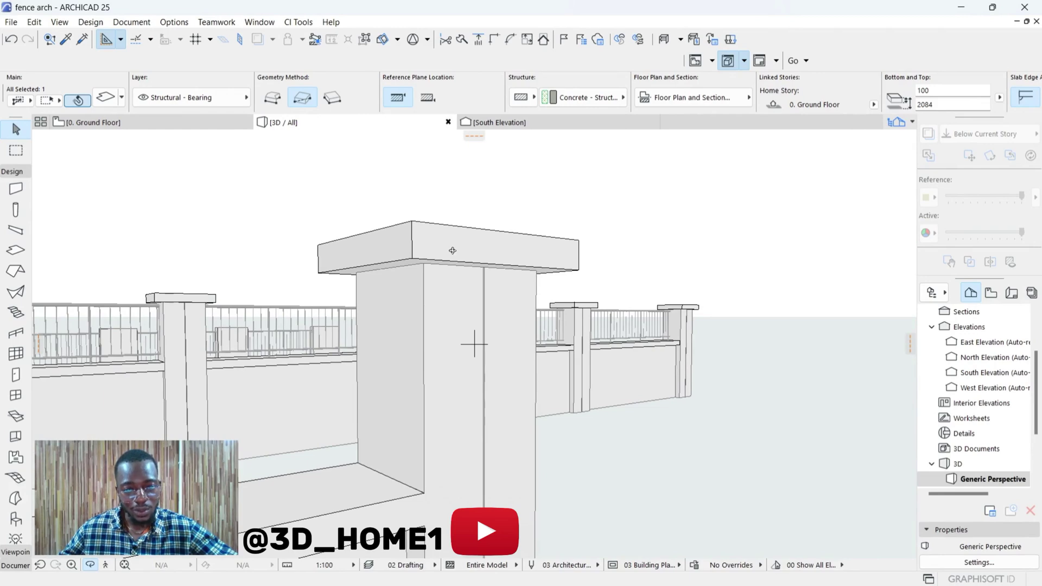
# Step: Examine how the new pillar's cap sits compared with the existing fence's caps in the south elevation
pyautogui.click(500, 123)
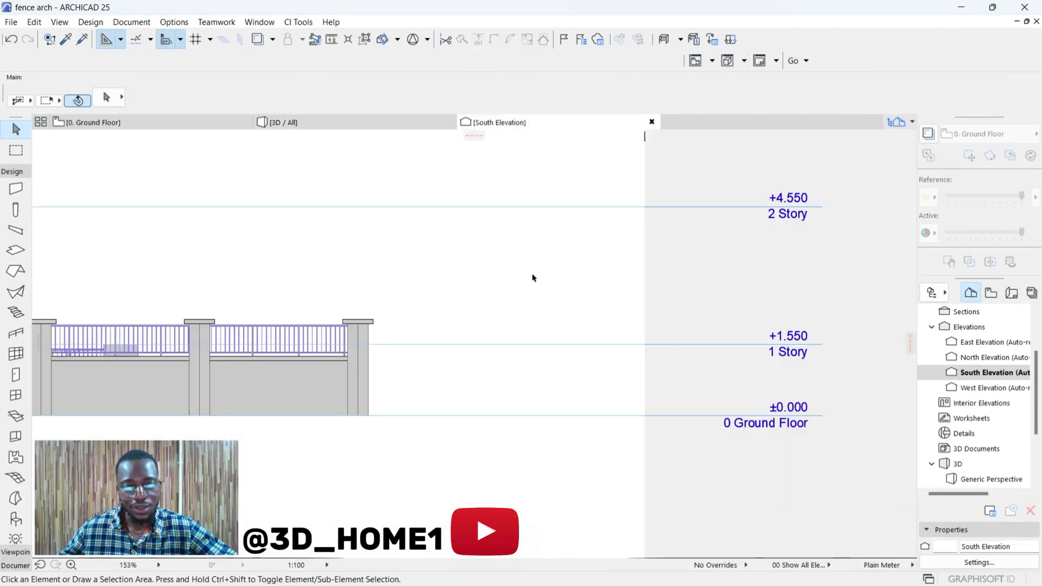
pyautogui.scroll(-2, 518, 349)
pyautogui.scroll(4, 274, 333)
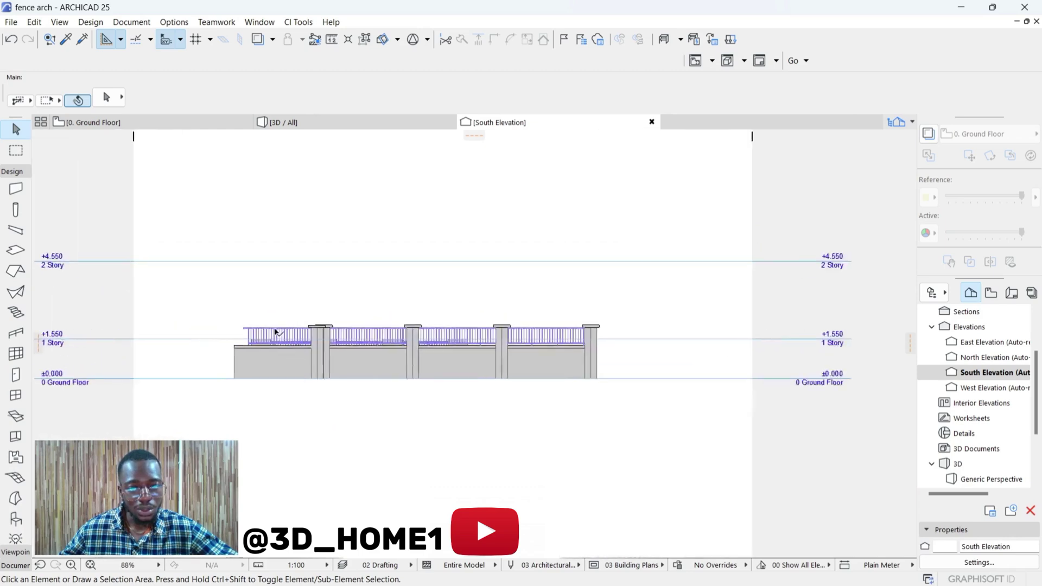
pyautogui.scroll(2, 350, 352)
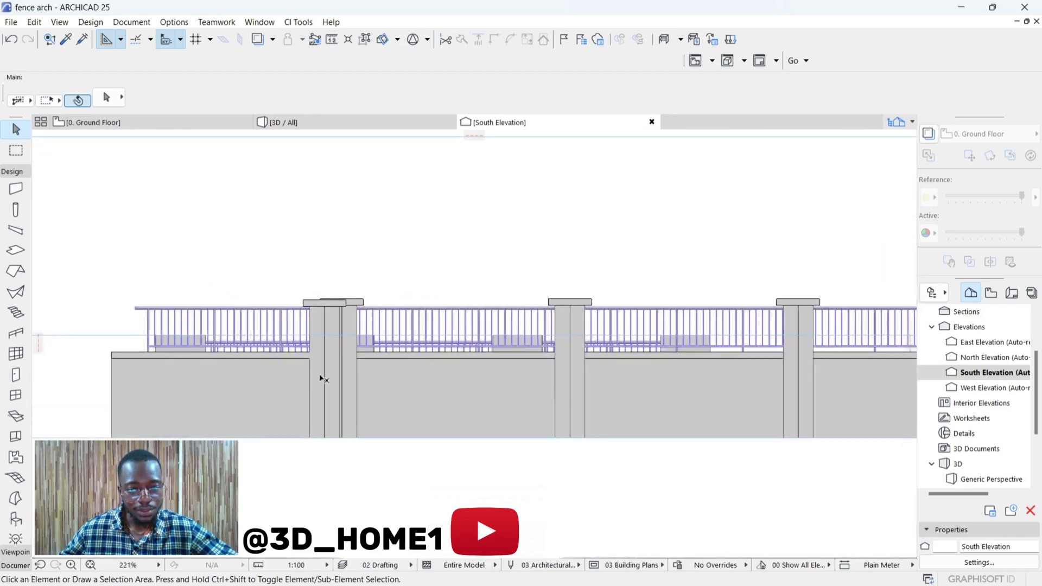
pyautogui.click(402, 393)
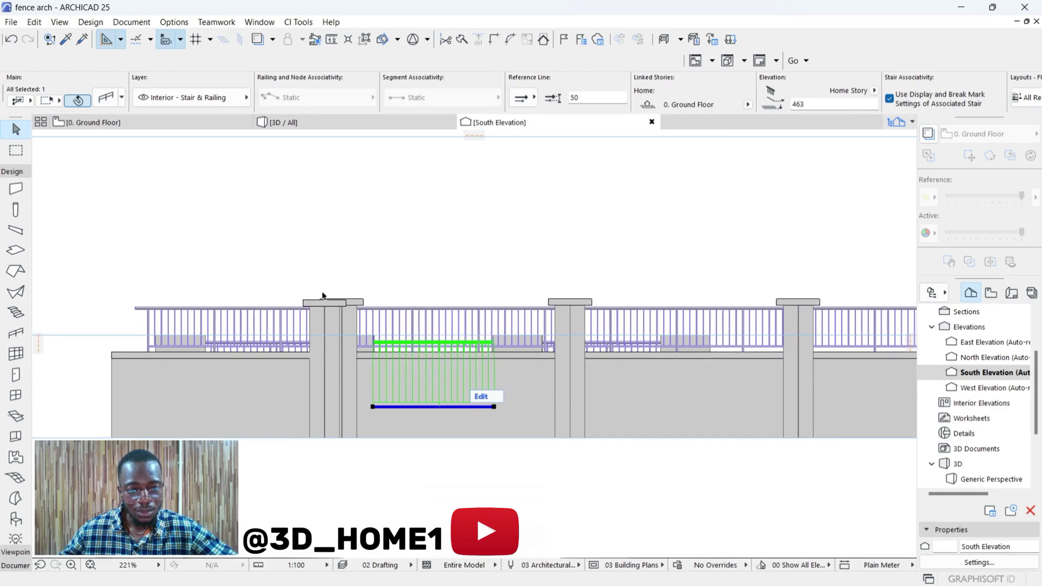
pyautogui.scroll(4, 323, 301)
pyautogui.scroll(-4, 326, 321)
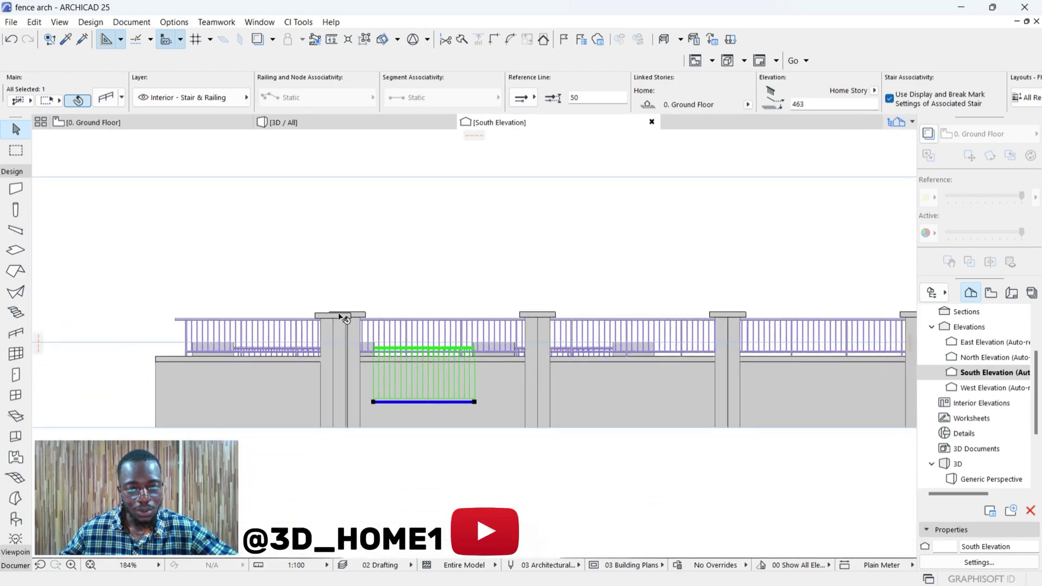
pyautogui.scroll(2, 339, 316)
# Step: Inspect the new fence section next to the existing fence in 3D and on the ground floor plan
pyautogui.click(325, 123)
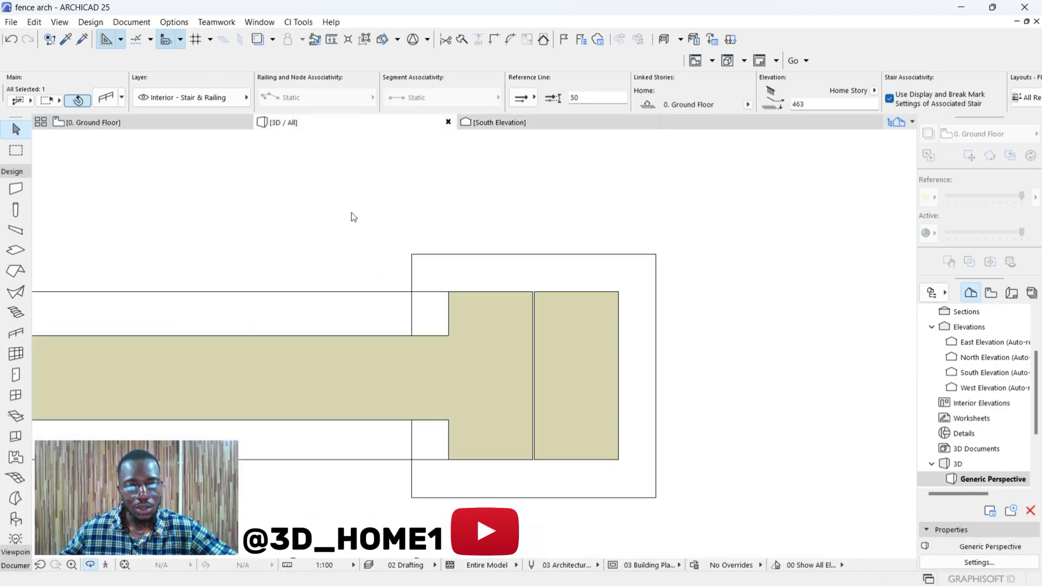
pyautogui.keyDown('shift'); pyautogui.moveTo(498, 356); pyautogui.dragTo(481, 394, button='middle'); pyautogui.keyUp('shift')
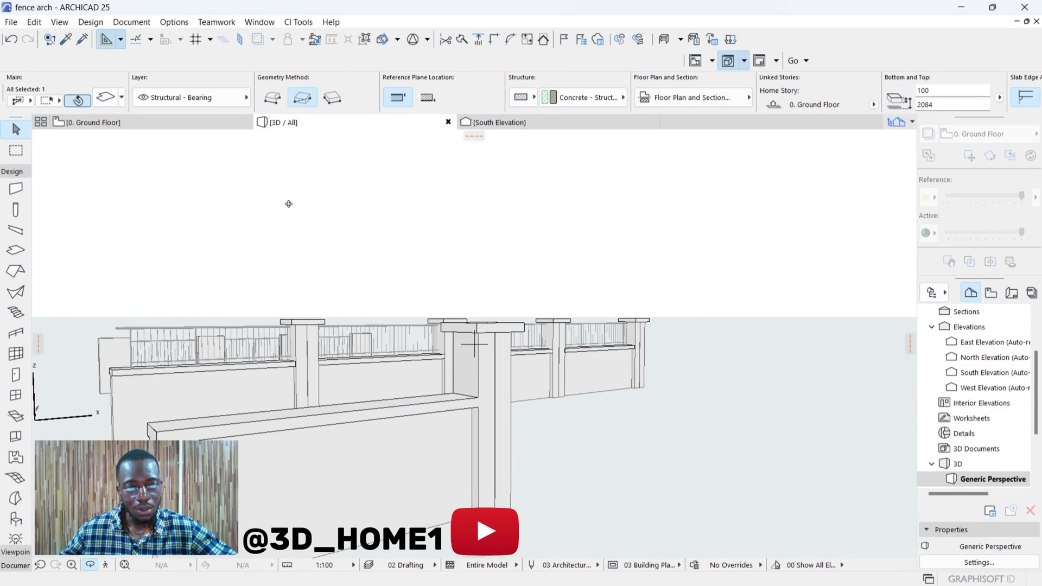
pyautogui.click(163, 123)
pyautogui.press('Escape')
pyautogui.scroll(-5, 483, 362)
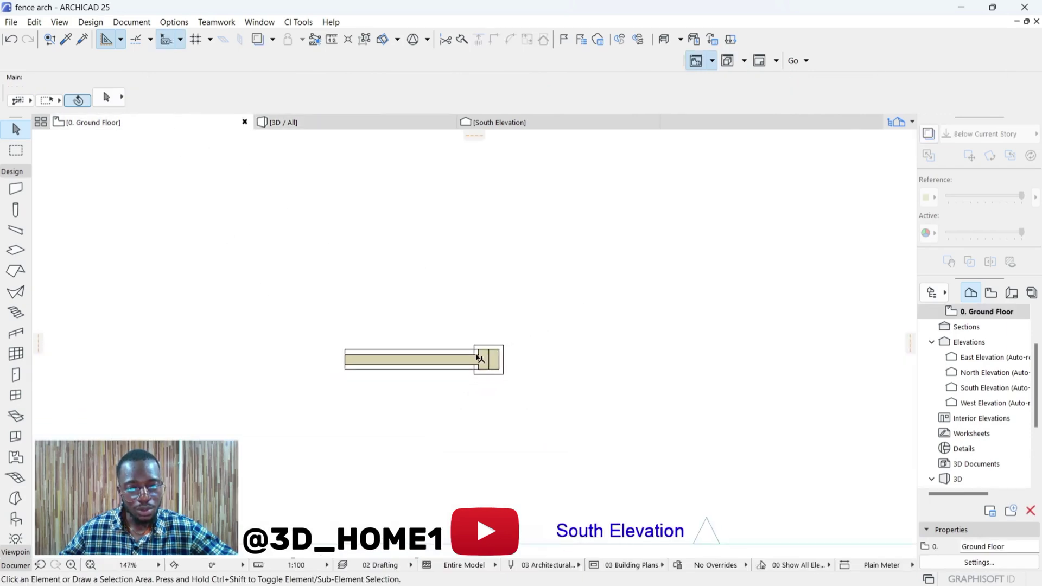
pyautogui.scroll(-1, 478, 359)
pyautogui.scroll(-6, 412, 394)
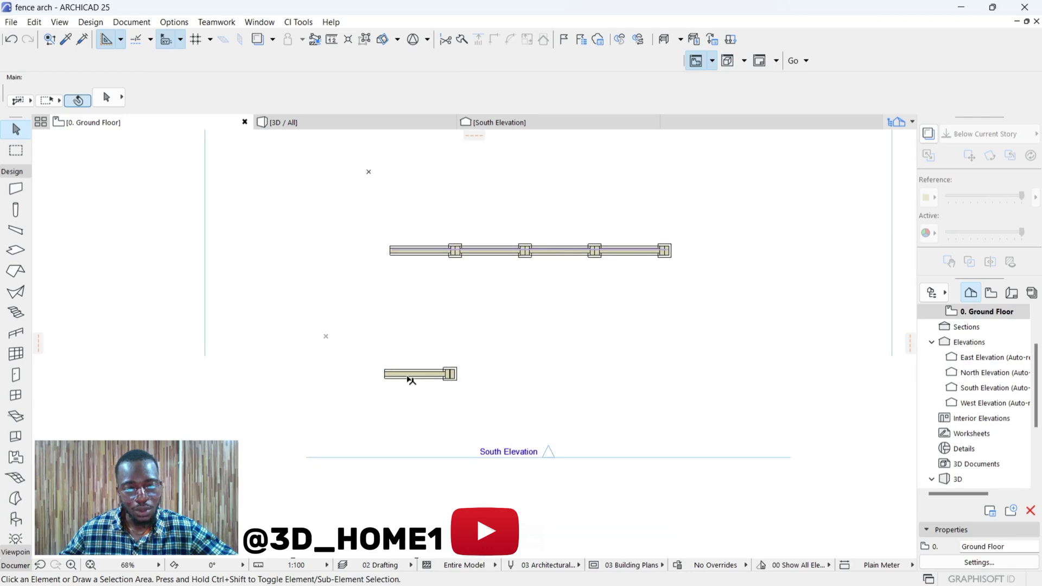
# Step: In the south elevation, move the cap slab up so its underside rests exactly on the pillar's top, with its top at 2100 mm
pyautogui.click(493, 123)
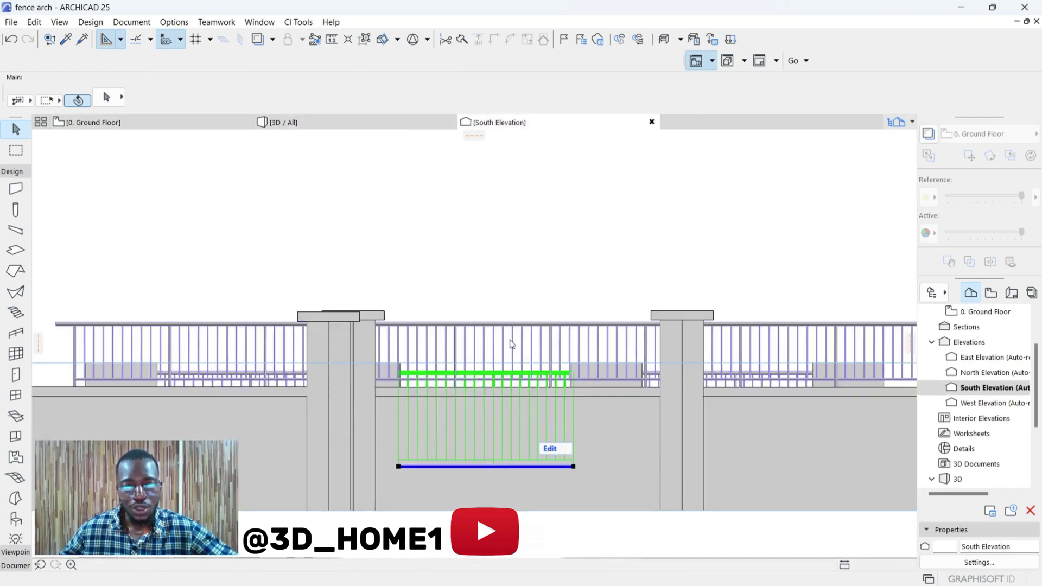
pyautogui.scroll(-9, 572, 330)
pyautogui.scroll(9, 402, 360)
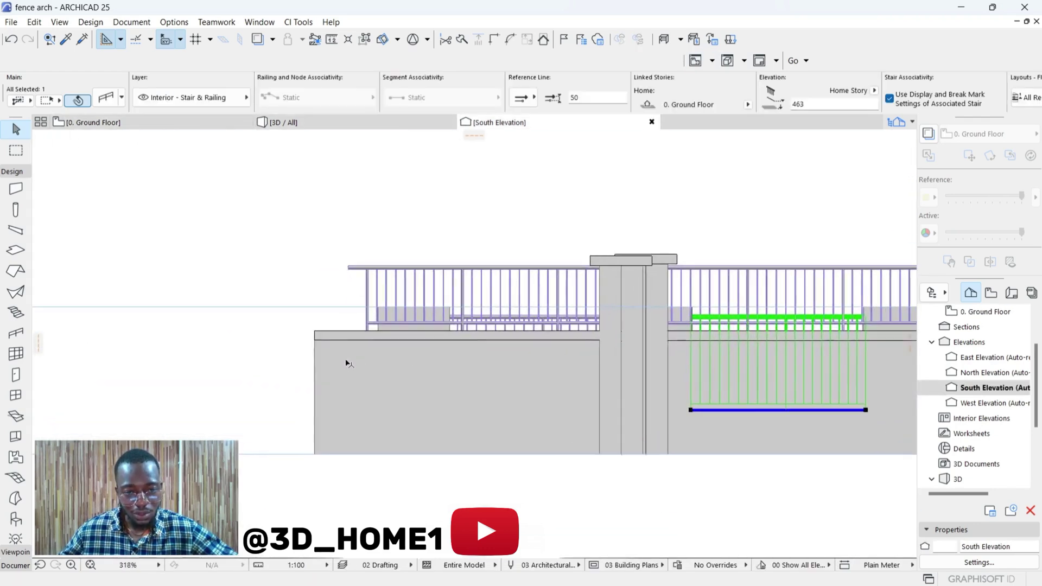
pyautogui.scroll(7, 678, 261)
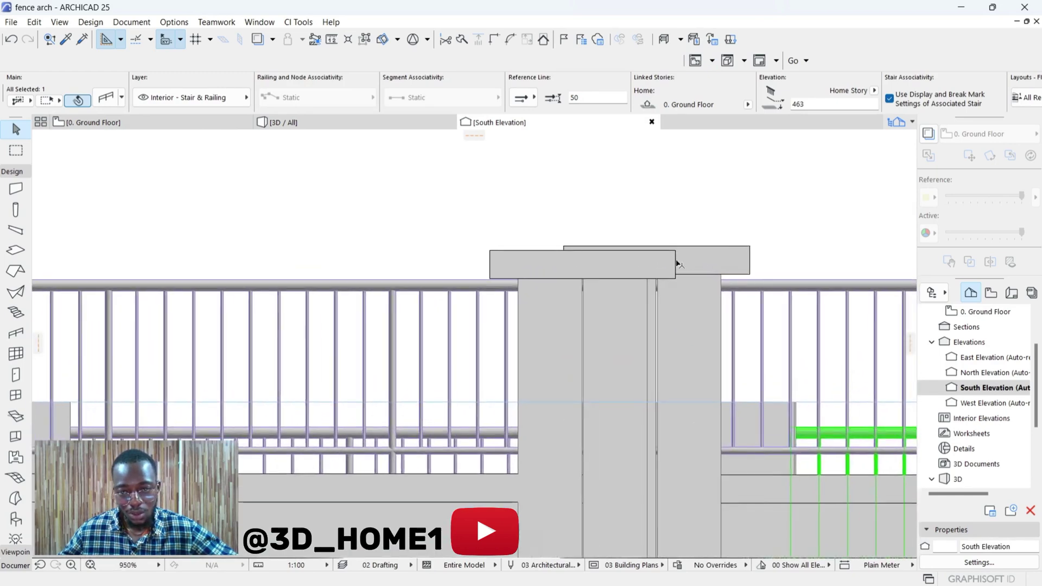
pyautogui.scroll(6, 680, 259)
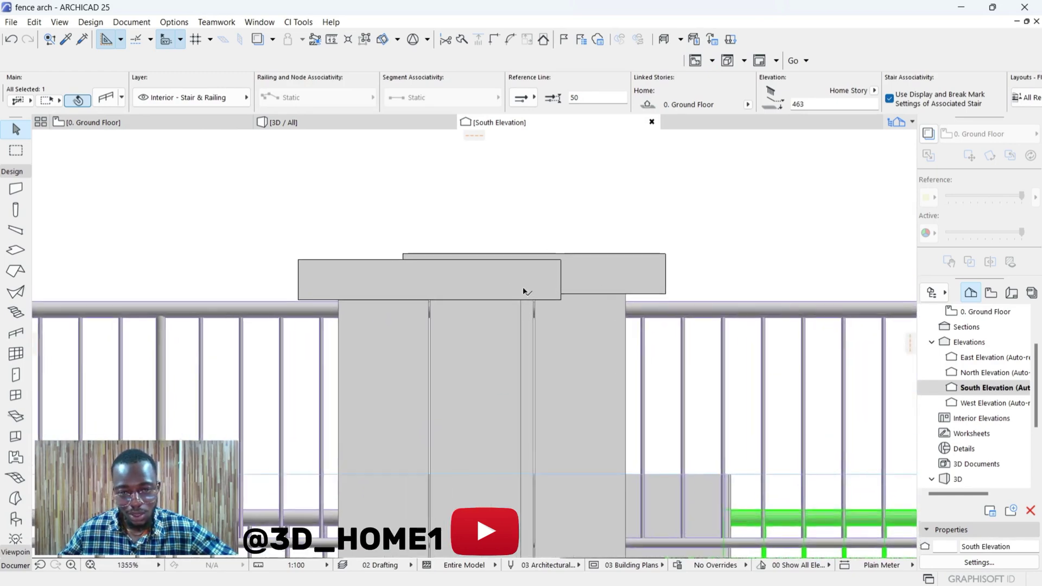
pyautogui.click(559, 299)
pyautogui.moveTo(524, 304); pyautogui.dragTo(524, 294)
pyautogui.scroll(2, 325, 293)
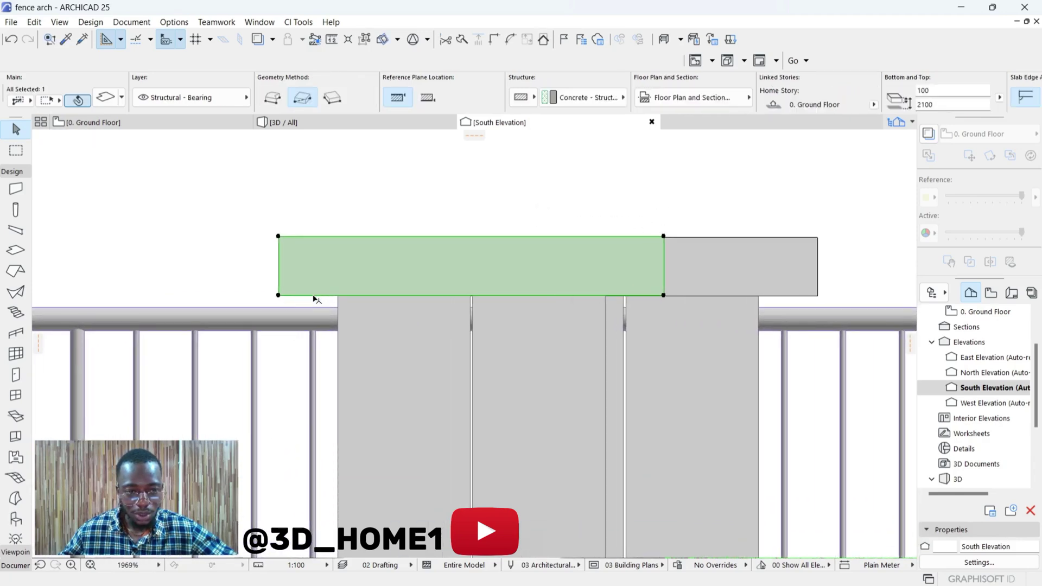
# Step: Try raising the cap slab about 39 mm above the pillar, and move it back down onto the pillar's top edge
pyautogui.click(307, 297)
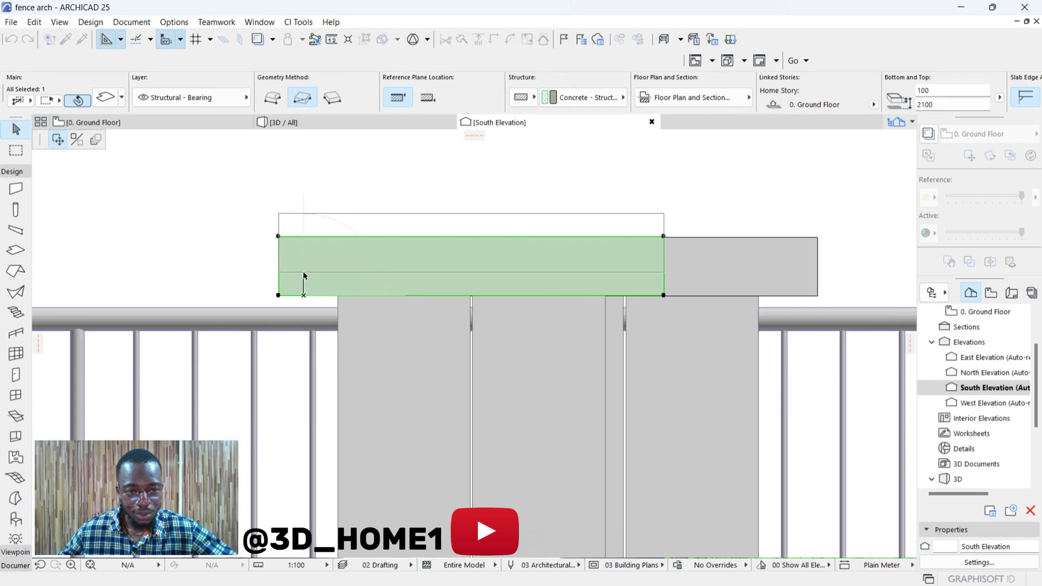
pyautogui.click(302, 275)
pyautogui.scroll(3, 345, 304)
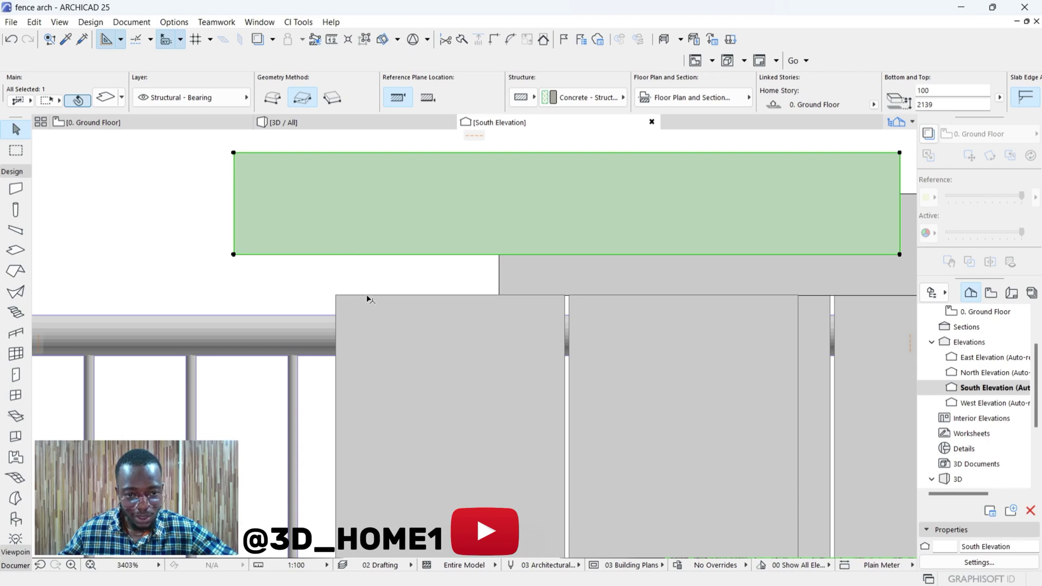
pyautogui.click(347, 257)
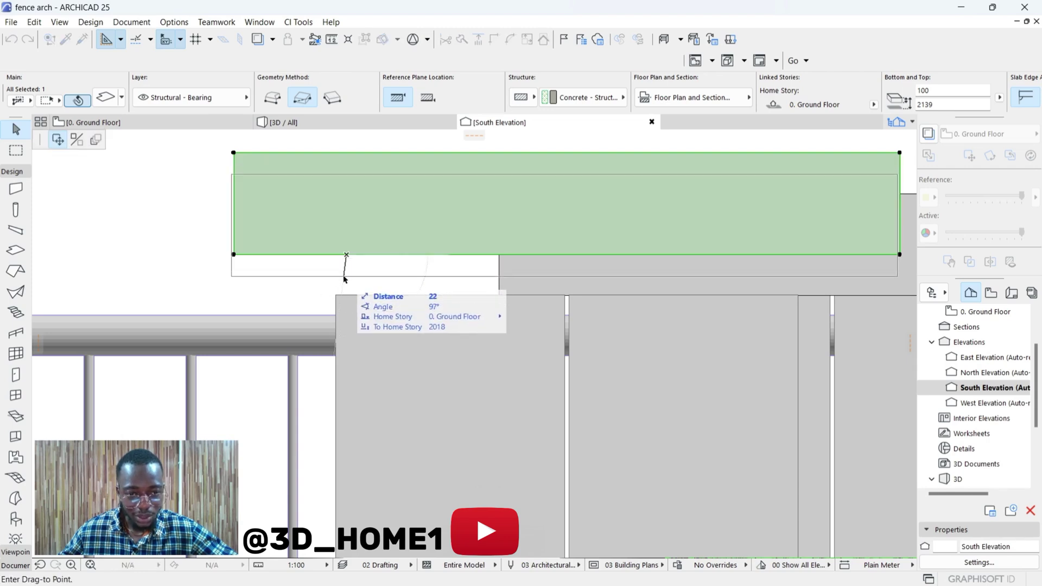
pyautogui.scroll(1, 349, 290)
pyautogui.scroll(1, 349, 290)
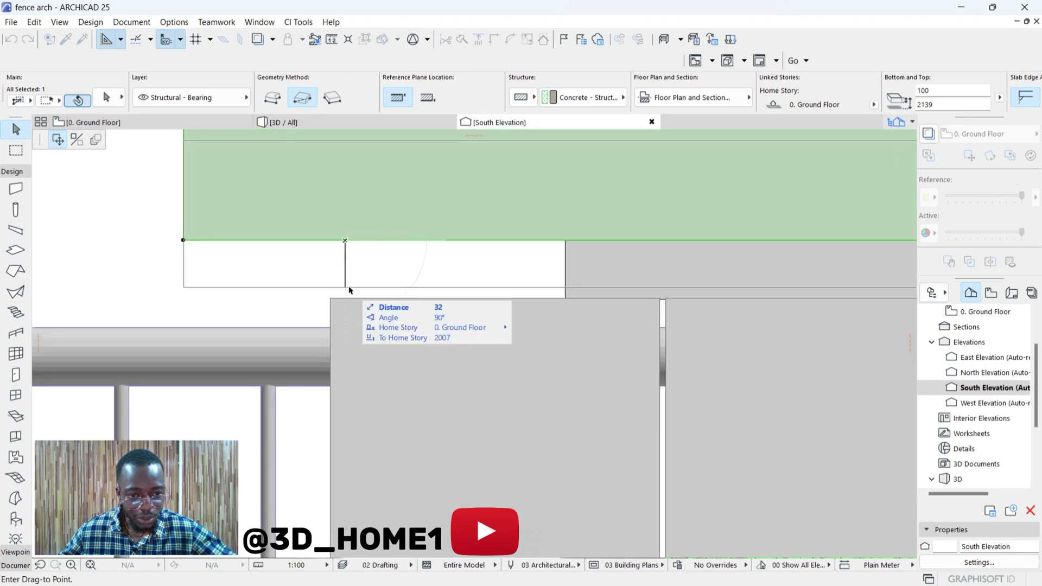
pyautogui.scroll(1, 347, 296)
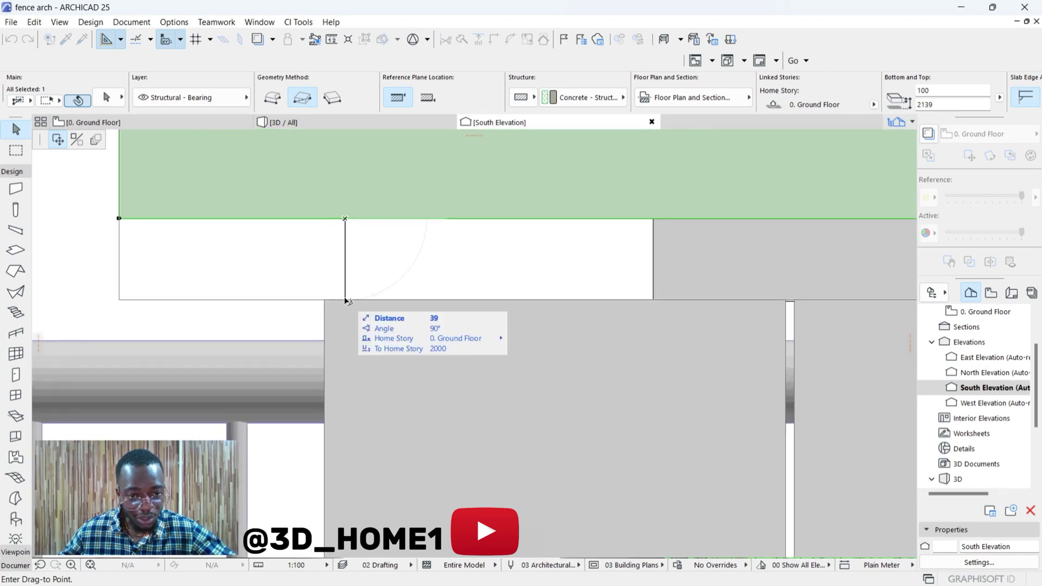
pyautogui.click(346, 300)
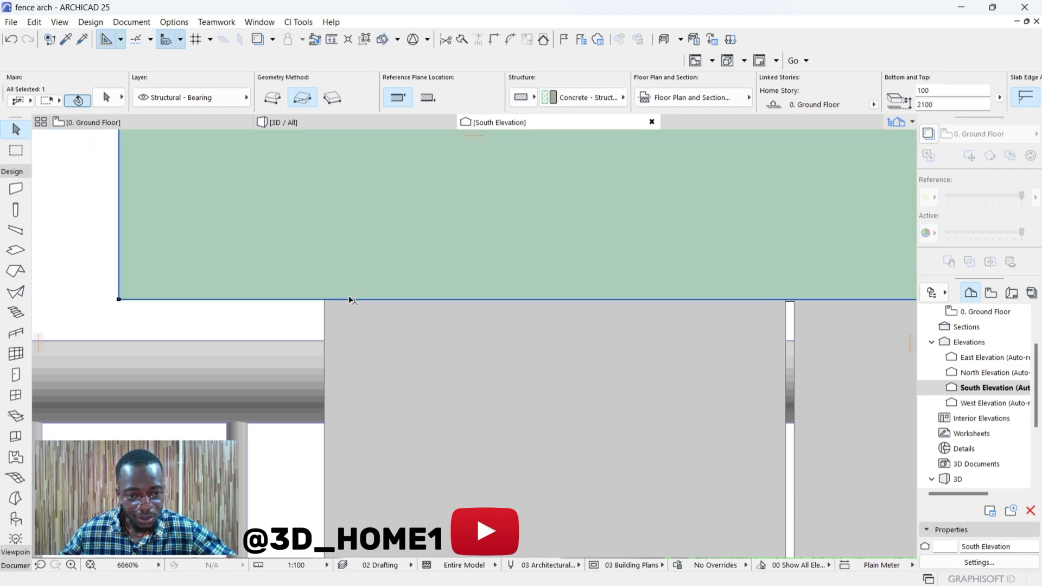
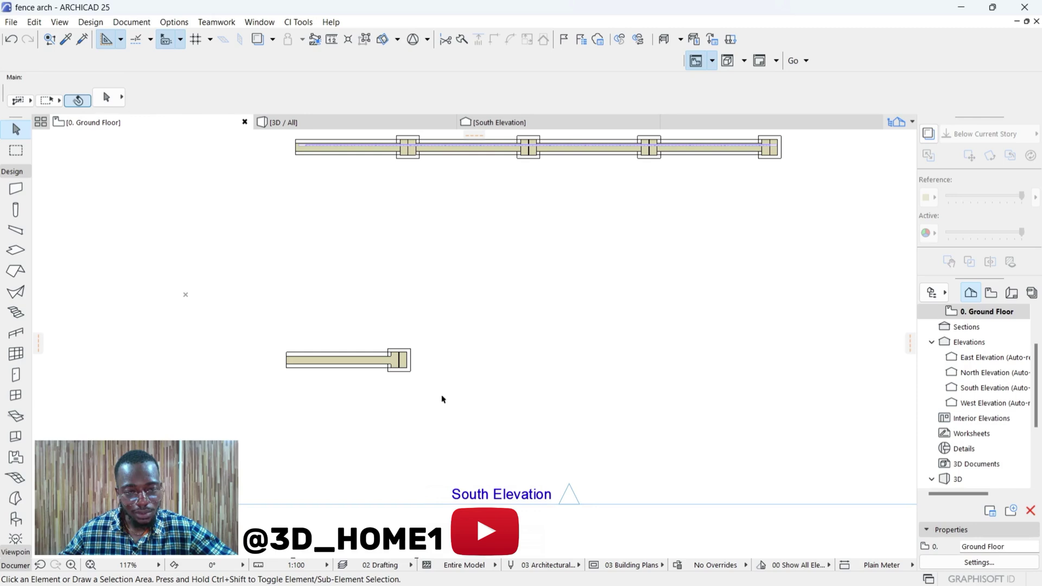
# Step: On the ground floor plan, copy the complete new fence section 3453 mm along its line so the copy starts at the pillar's outer face
pyautogui.click(265, 308)
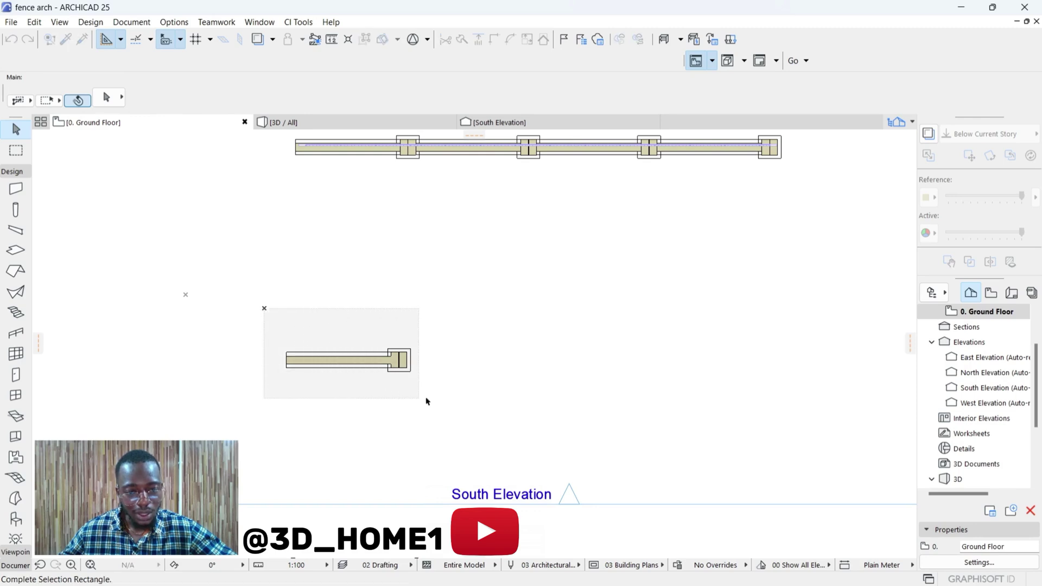
pyautogui.click(456, 400)
pyautogui.scroll(6, 222, 361)
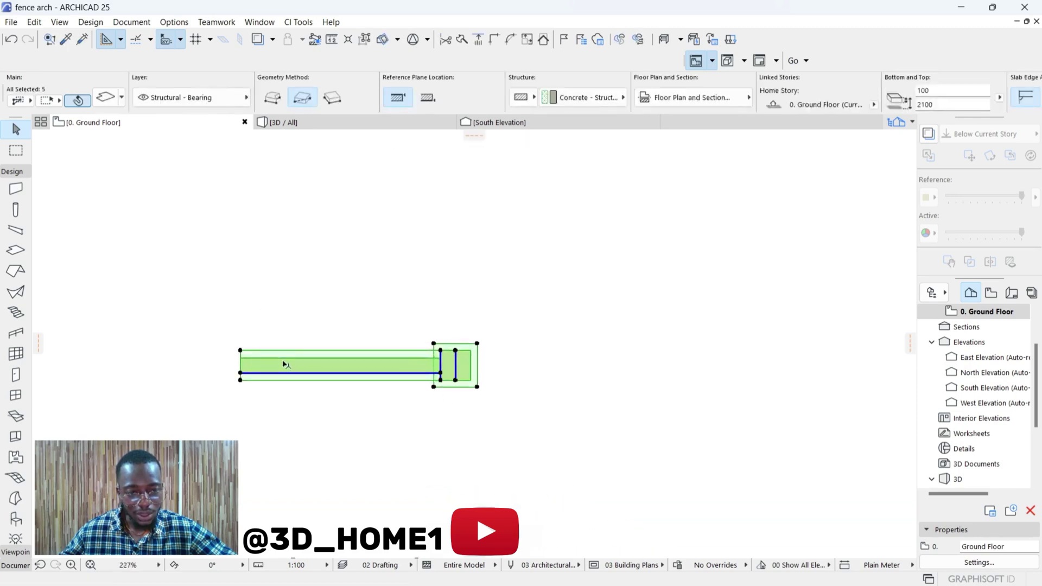
pyautogui.scroll(2, 223, 361)
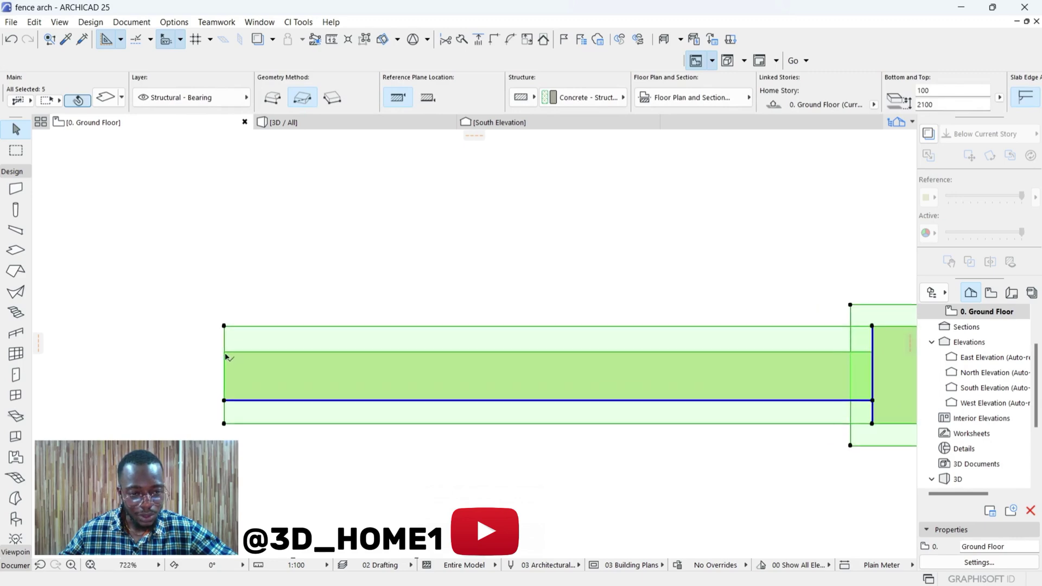
pyautogui.click(224, 352)
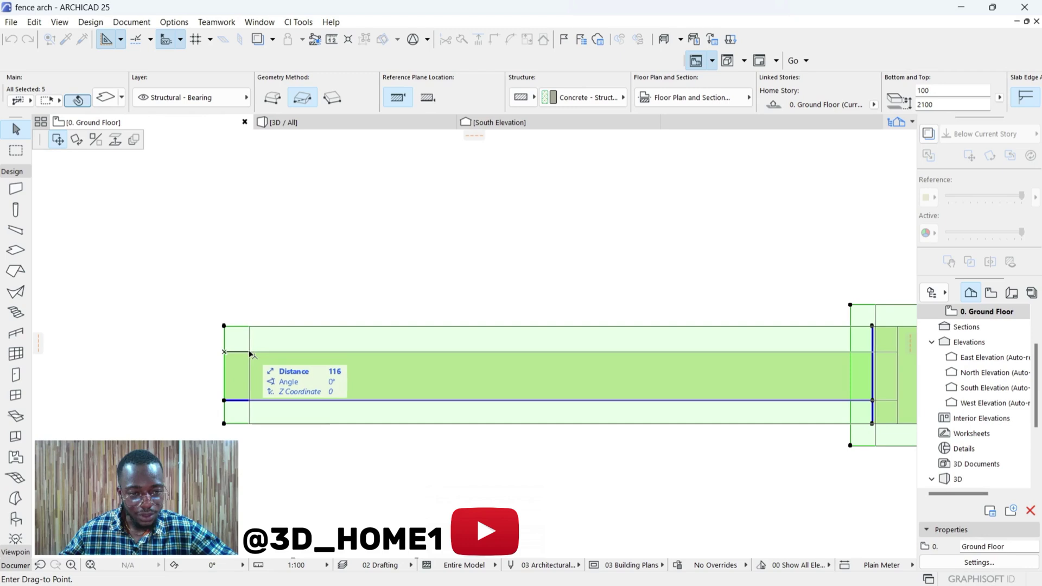
pyautogui.scroll(-2, 251, 354)
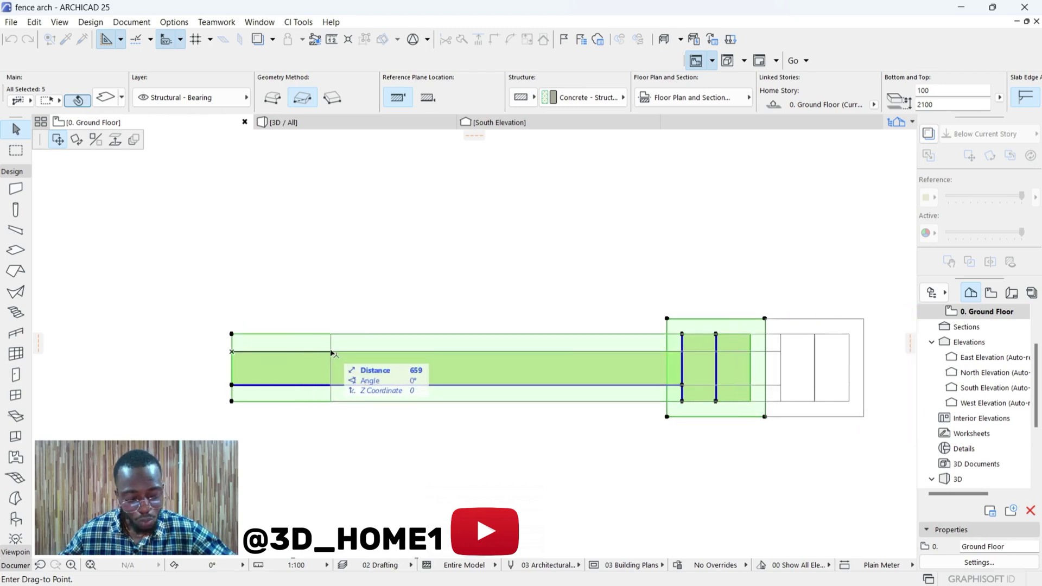
pyautogui.scroll(-2, 326, 355)
pyautogui.scroll(2, 521, 358)
pyautogui.press('ctrl')
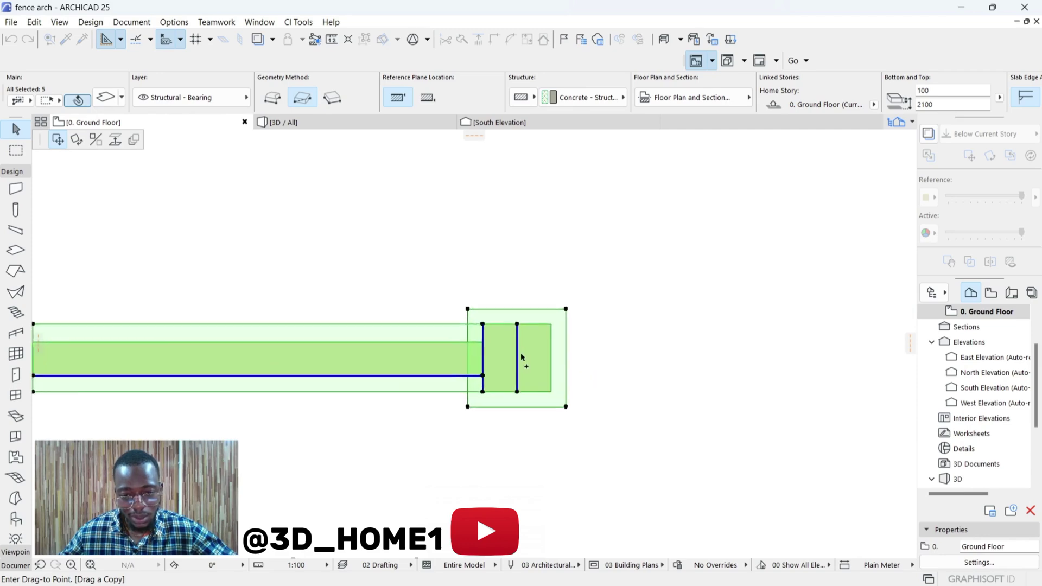
pyautogui.scroll(1, 520, 357)
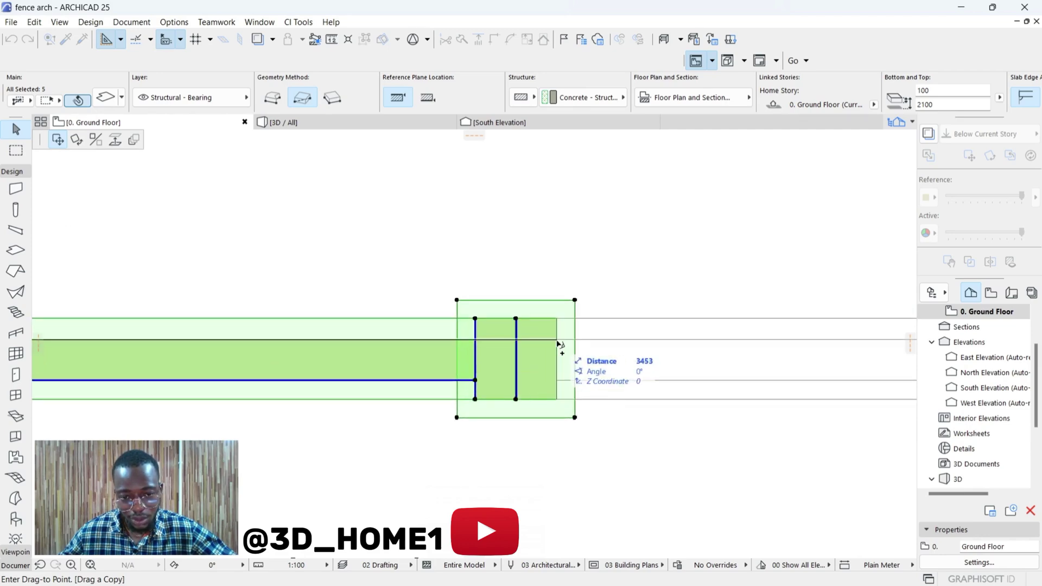
pyautogui.click(557, 343)
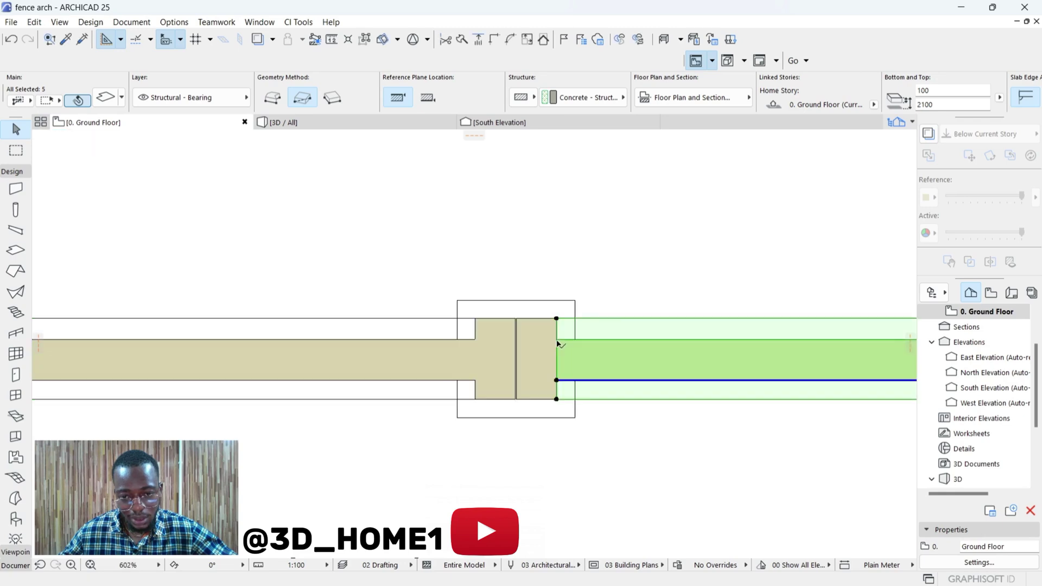
# Step: Copy the still-selected second fence section another 3453 mm, starting the copy at the second pillar's outer face
pyautogui.click(556, 340)
pyautogui.scroll(-5, 344, 360)
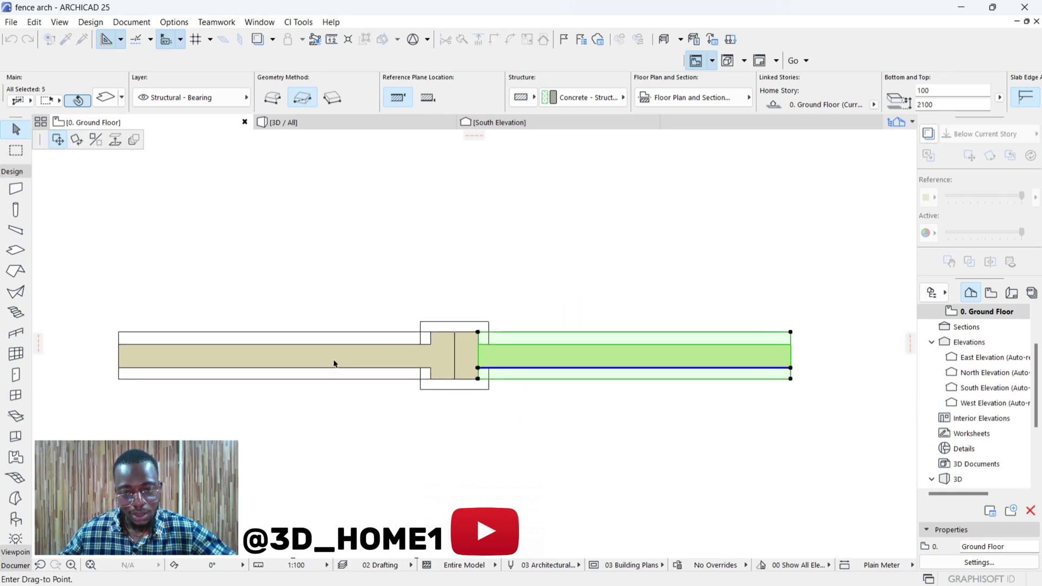
pyautogui.scroll(5, 475, 356)
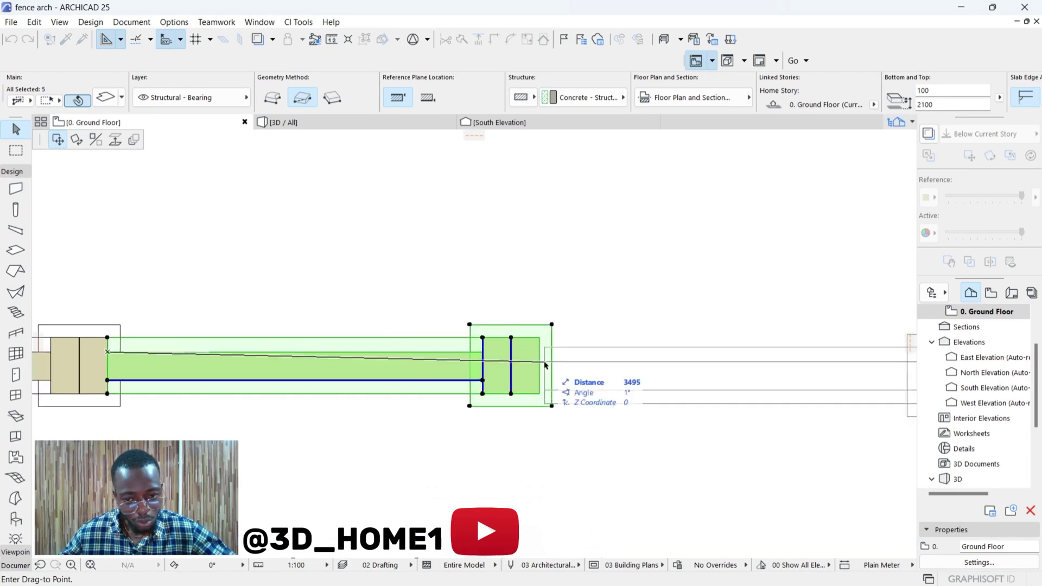
pyautogui.scroll(2, 545, 364)
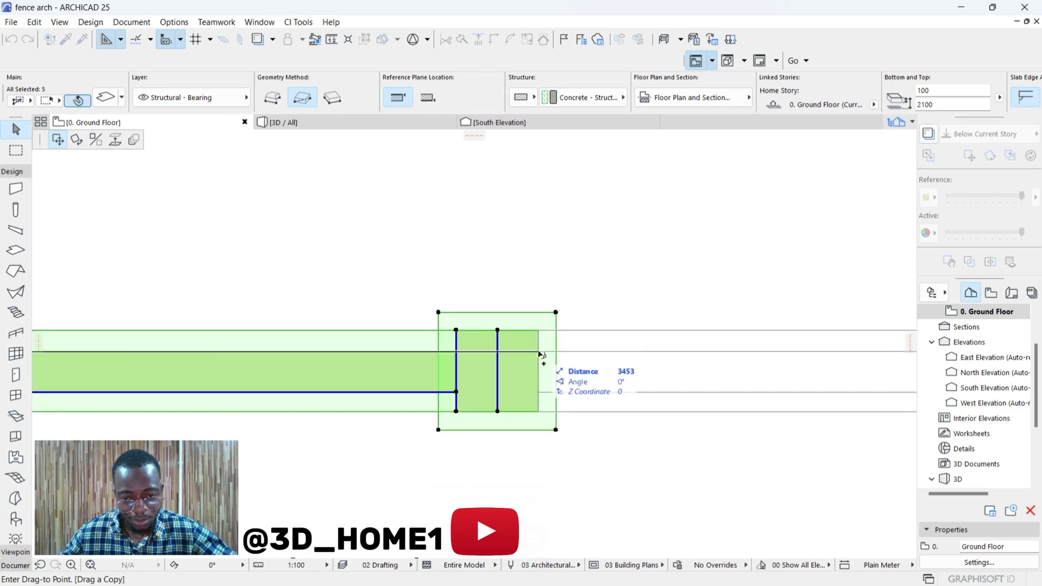
pyautogui.click(540, 354)
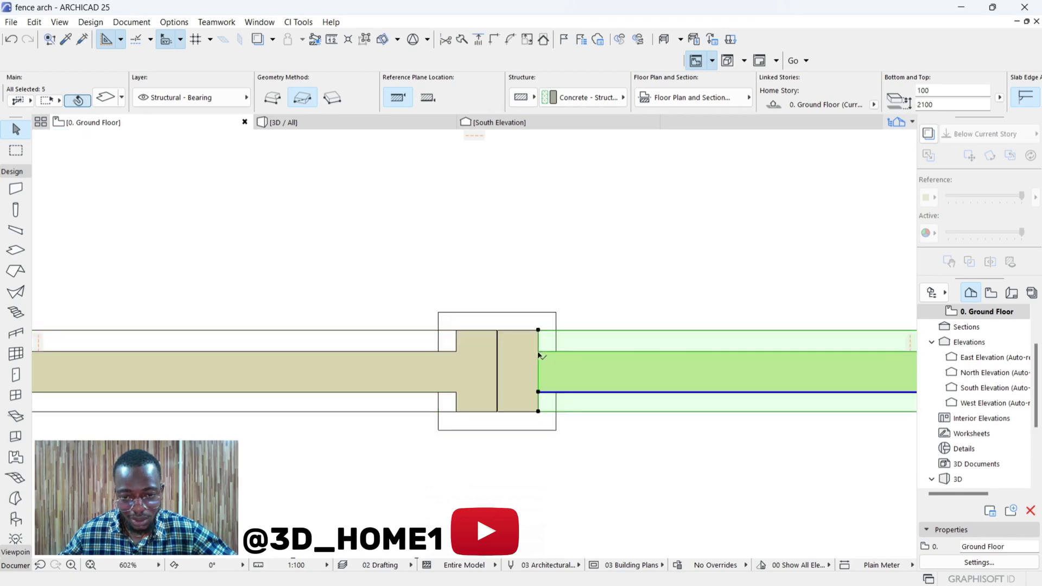
# Step: Try dragging the third fence section about 3553 mm further along the line, and undo the move
pyautogui.scroll(-5, 445, 402)
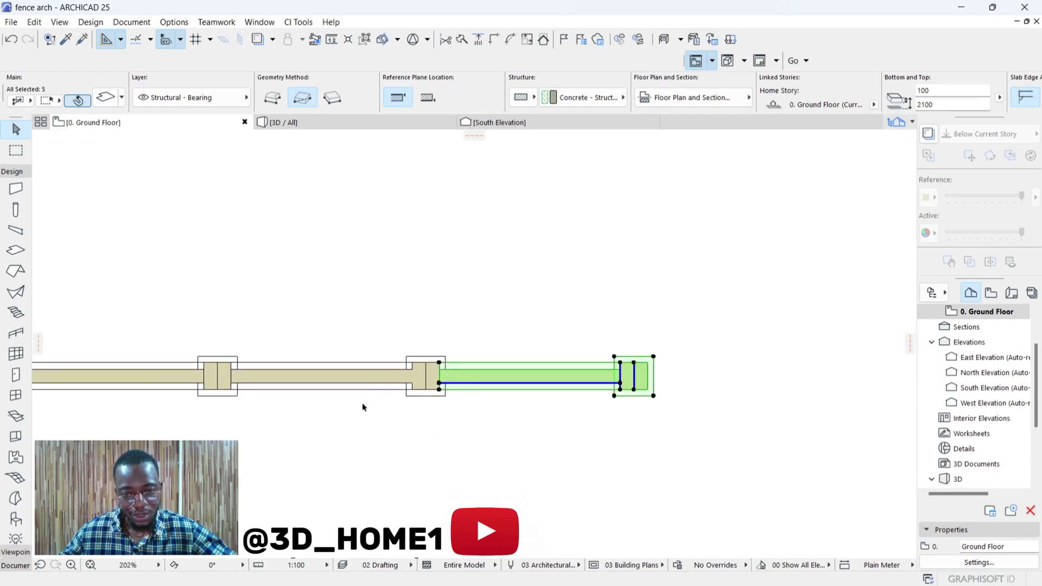
pyautogui.scroll(6, 441, 372)
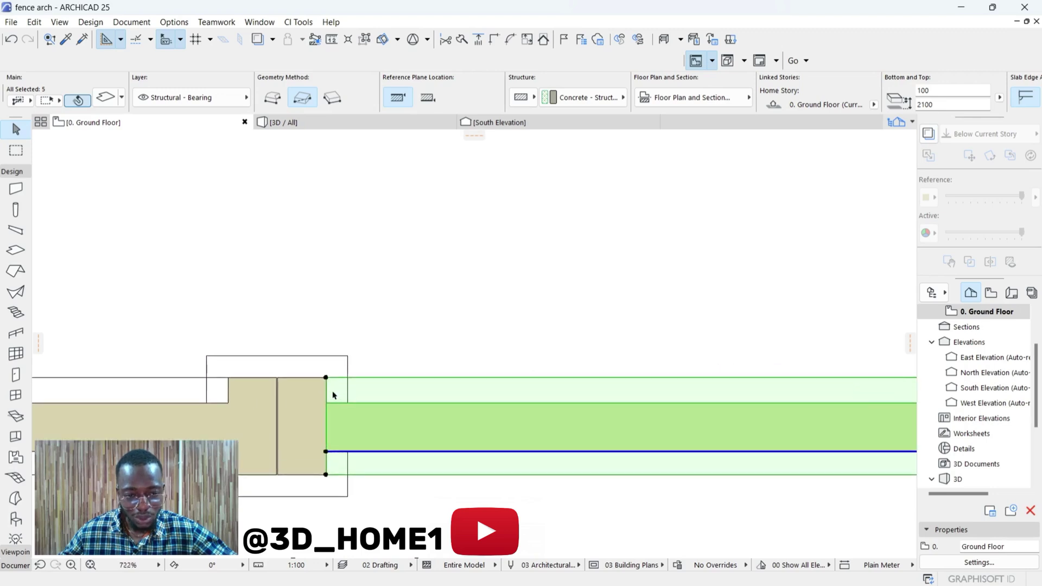
pyautogui.scroll(2, 333, 394)
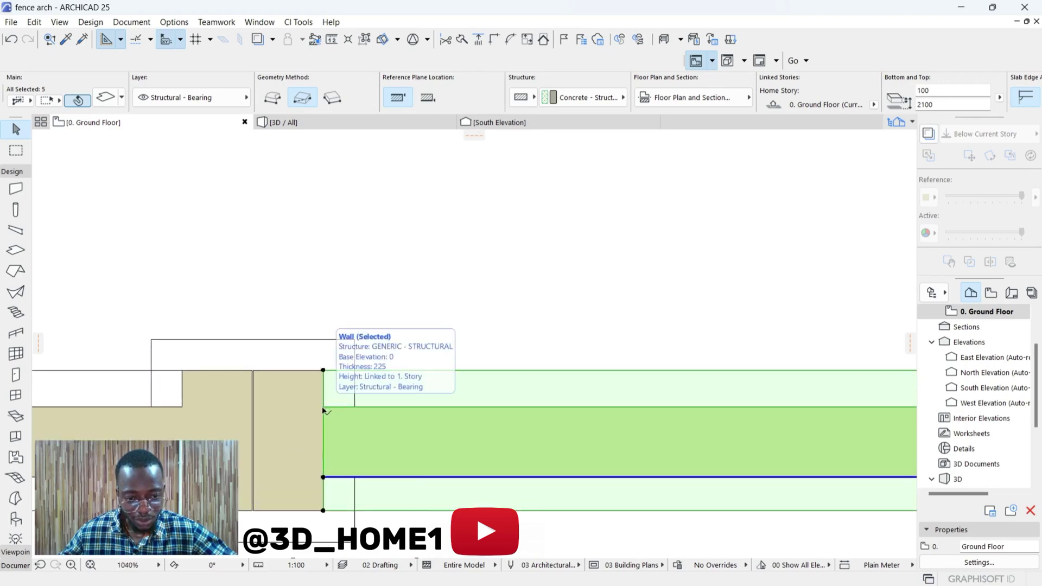
pyautogui.click(324, 411)
pyautogui.scroll(-2, 352, 409)
pyautogui.scroll(-4, 352, 411)
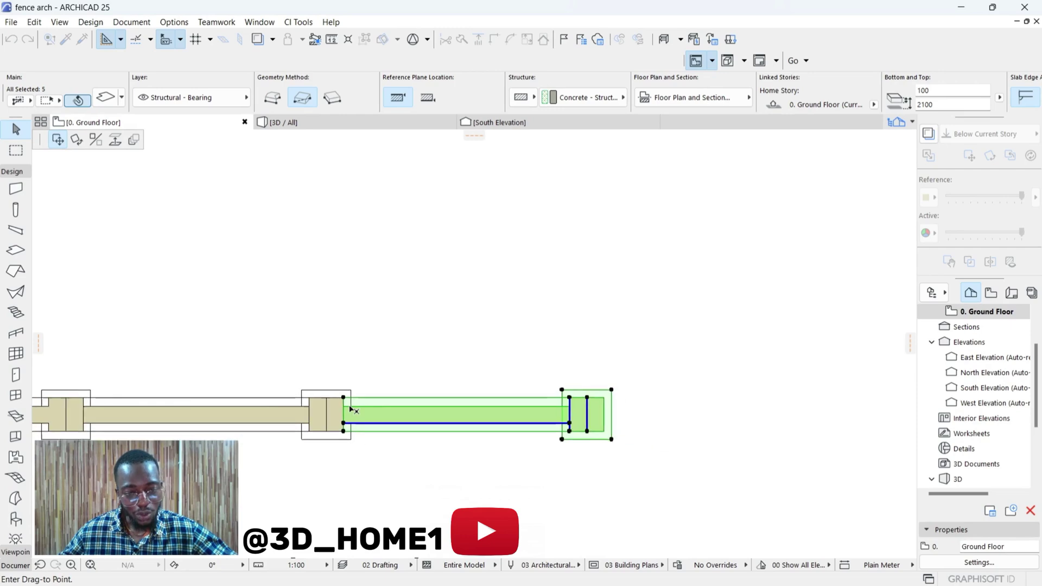
pyautogui.scroll(1, 588, 410)
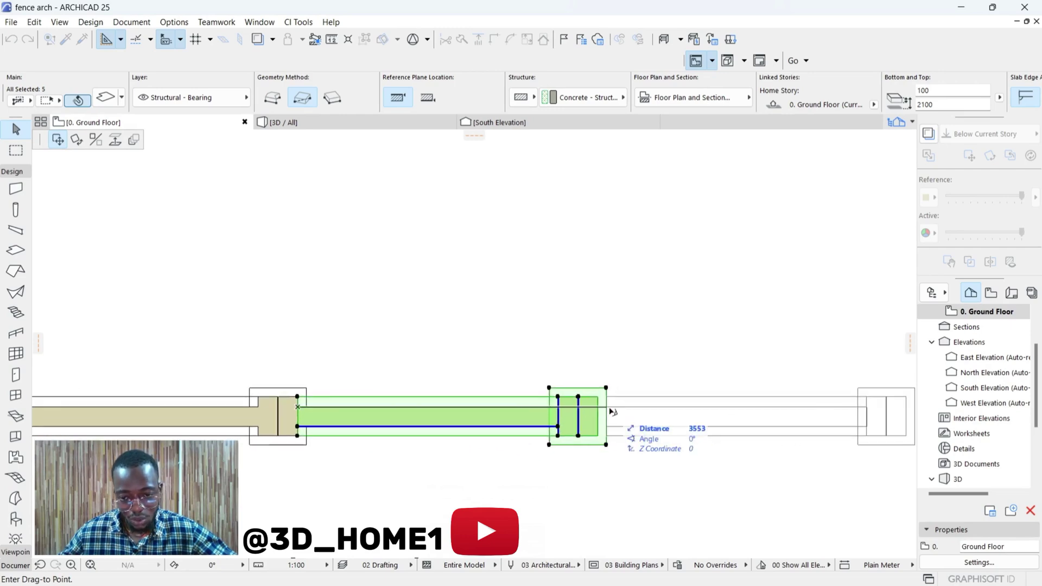
pyautogui.click(609, 409)
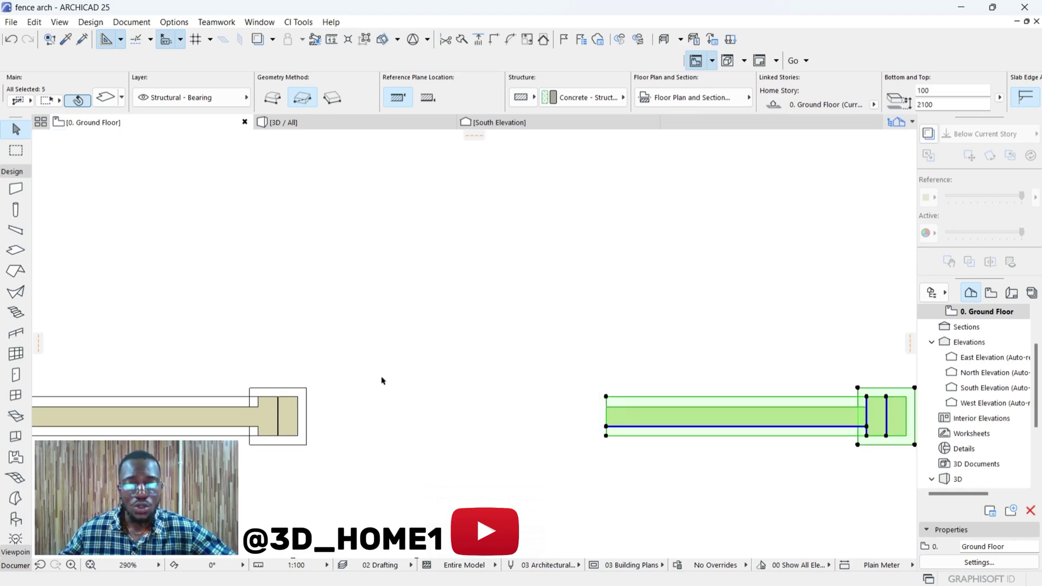
pyautogui.scroll(2, 381, 381)
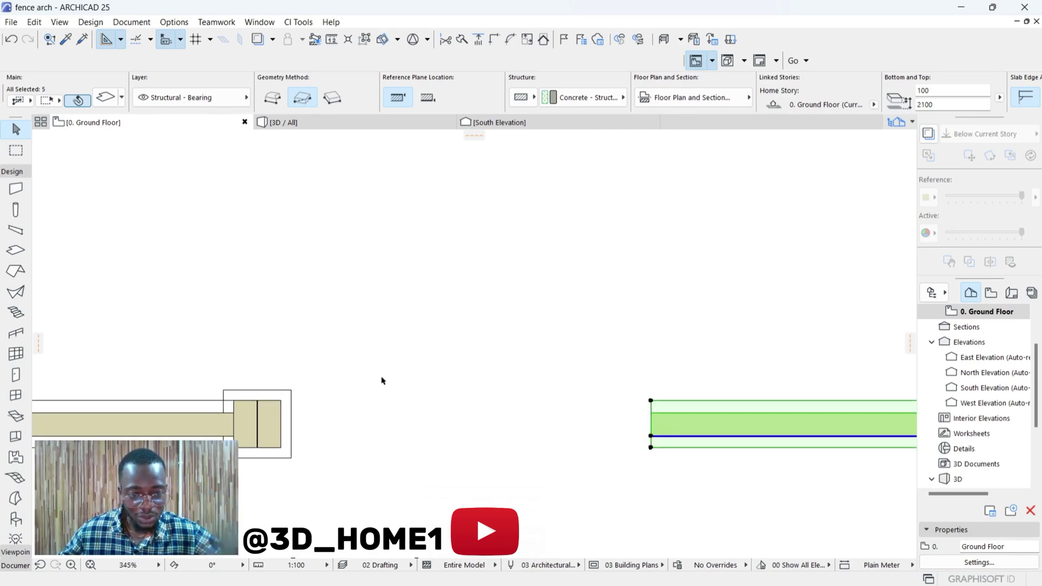
pyautogui.scroll(-8, 383, 380)
pyautogui.hotkey('ctrl', 'z')
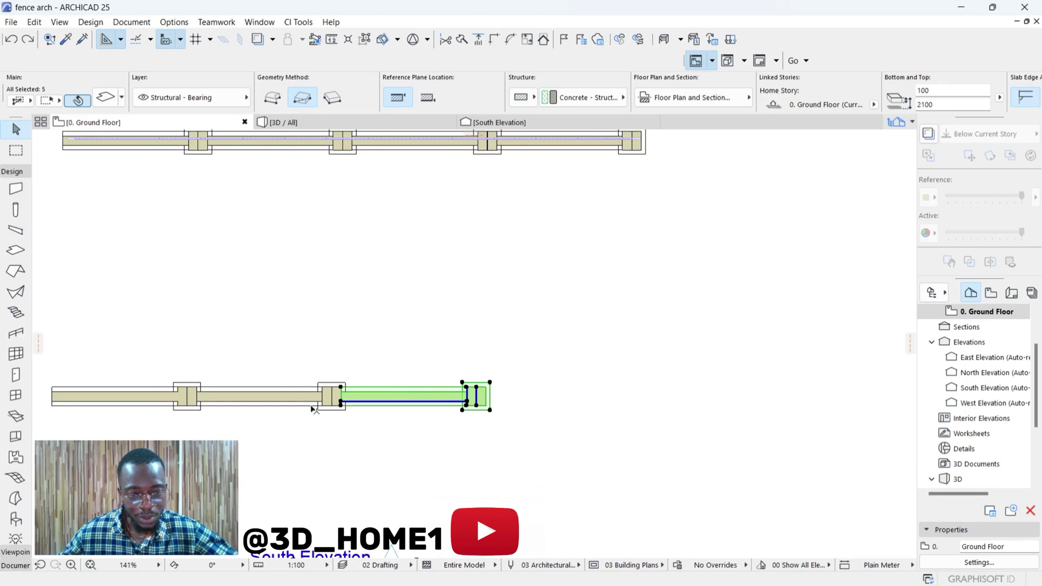
# Step: Copy the third fence section from its wall end to its pillar's outer face as a fourth section, and deselect it
pyautogui.scroll(12, 340, 391)
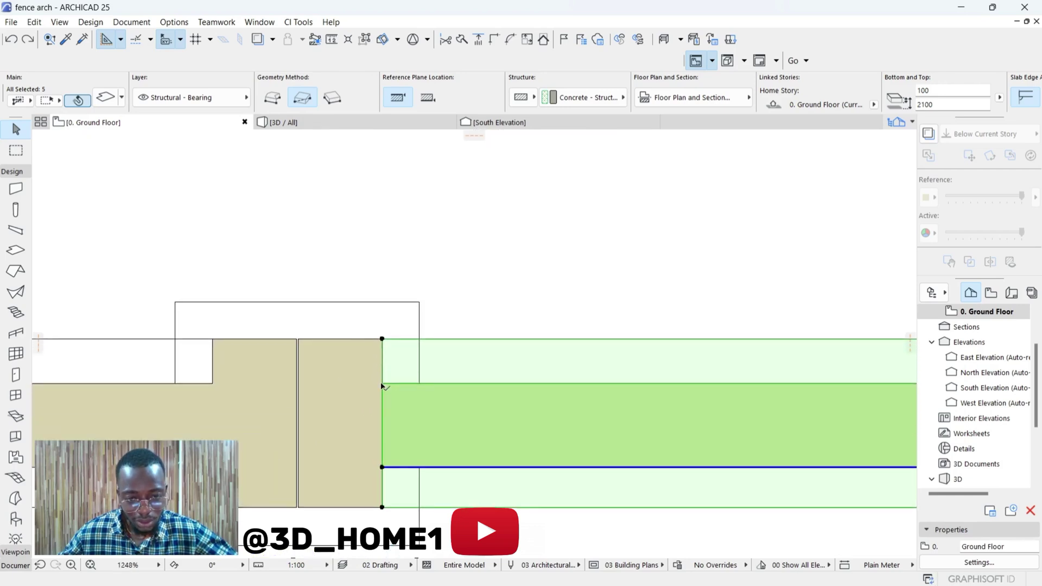
pyautogui.click(382, 387)
pyautogui.scroll(-2, 415, 388)
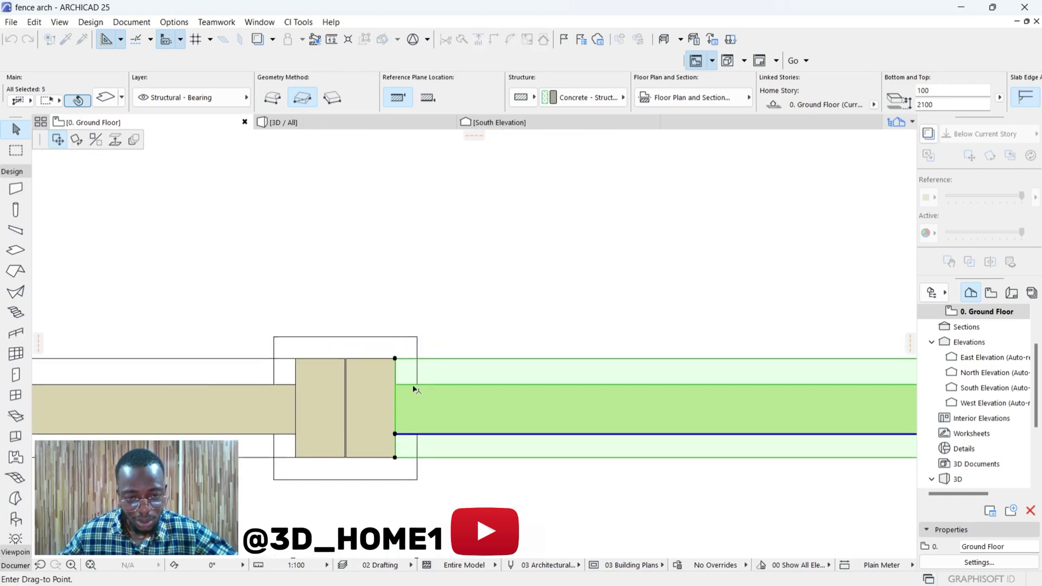
pyautogui.press('ctrl')
pyautogui.scroll(-2, 472, 391)
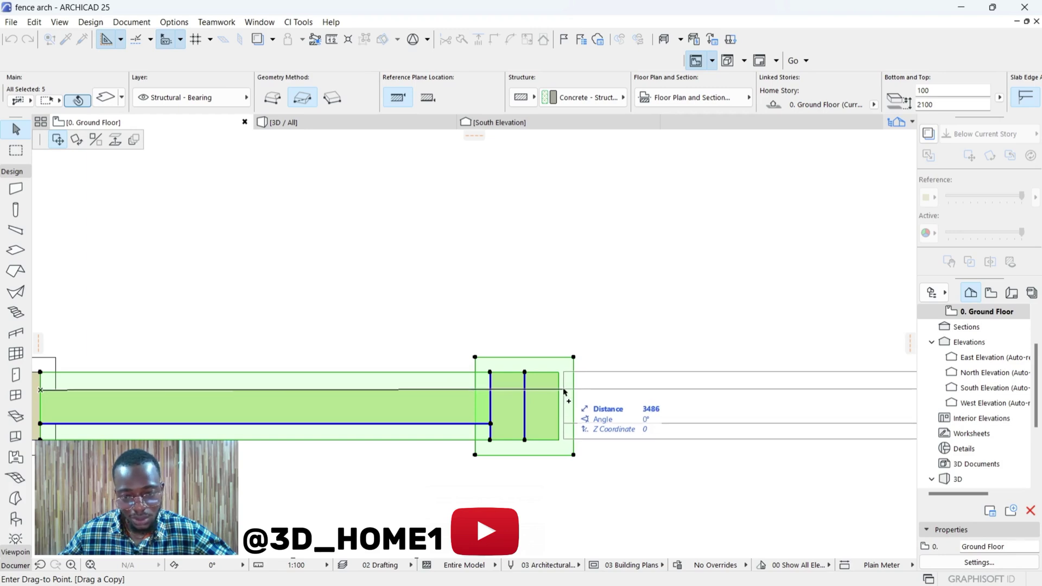
pyautogui.click(562, 391)
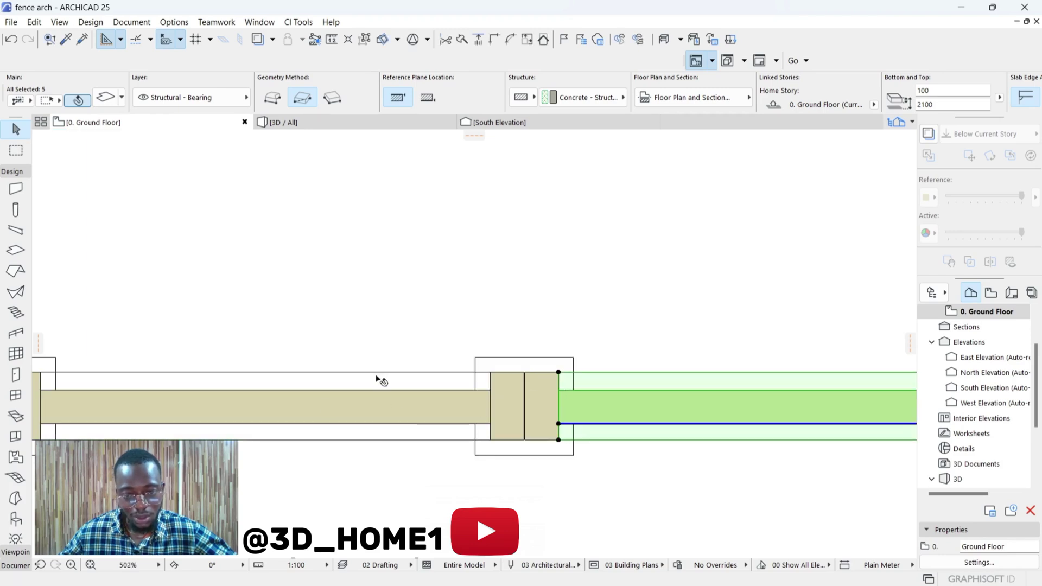
pyautogui.scroll(-10, 358, 401)
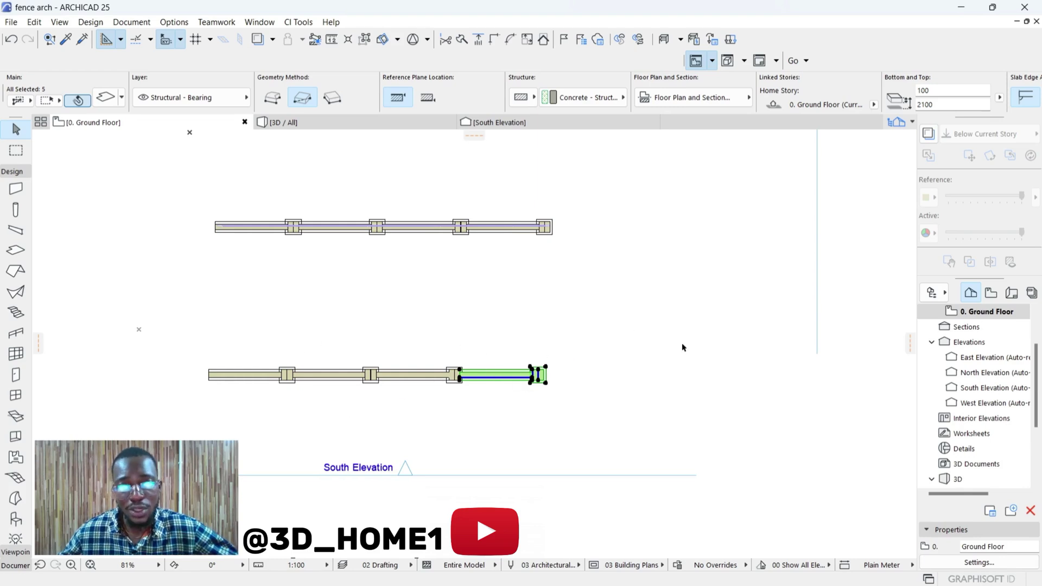
pyautogui.press('Escape')
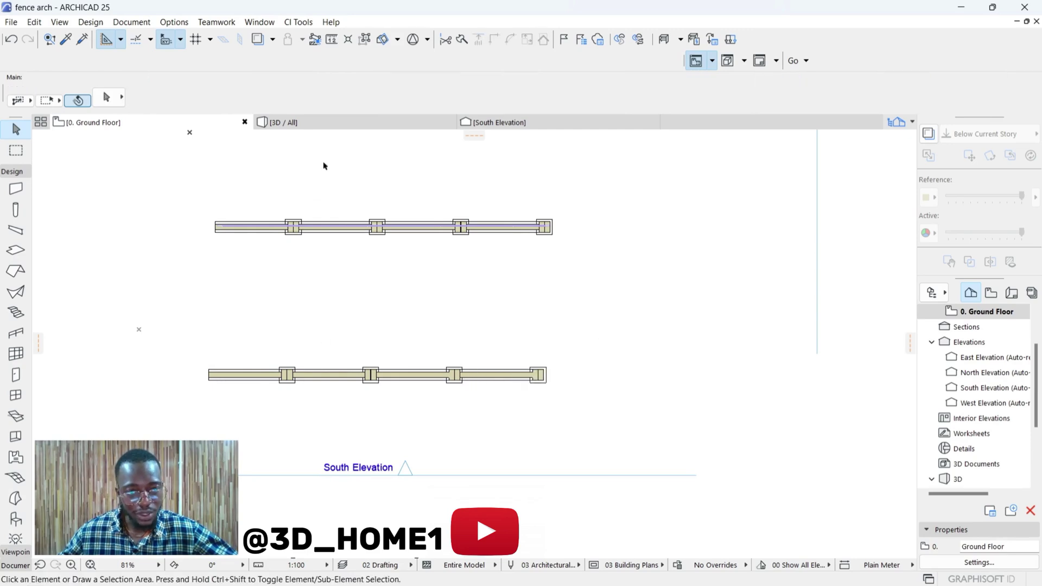
# Step: Inspect the row of copied fence sections beside the railed example in 3D and on the ground floor plan
pyautogui.click(352, 125)
pyautogui.keyDown('shift'); pyautogui.moveTo(376, 146); pyautogui.dragTo(82, 155, button='middle'); pyautogui.keyUp('shift')
pyautogui.click(86, 124)
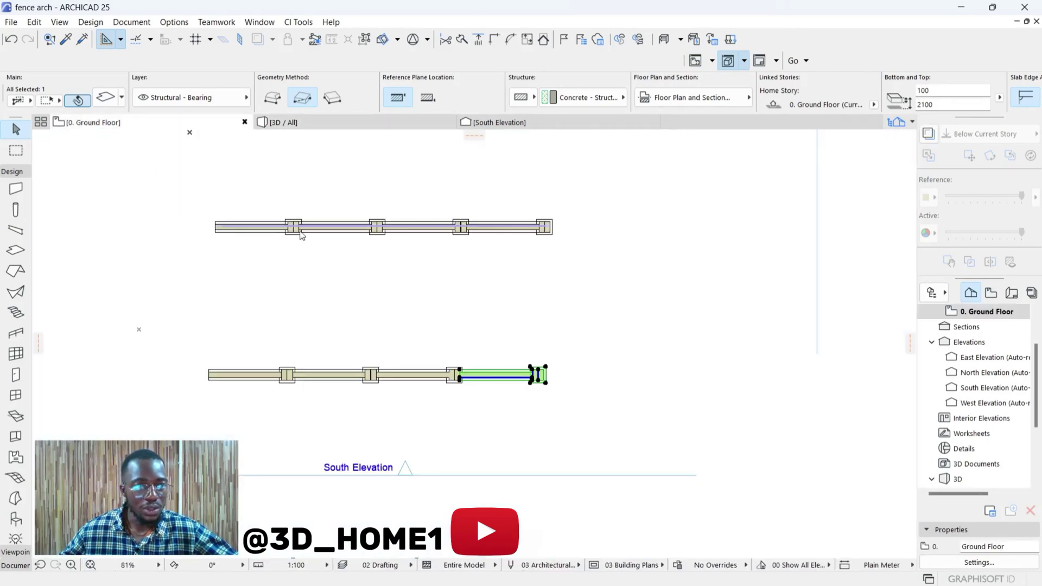
pyautogui.scroll(5, 354, 374)
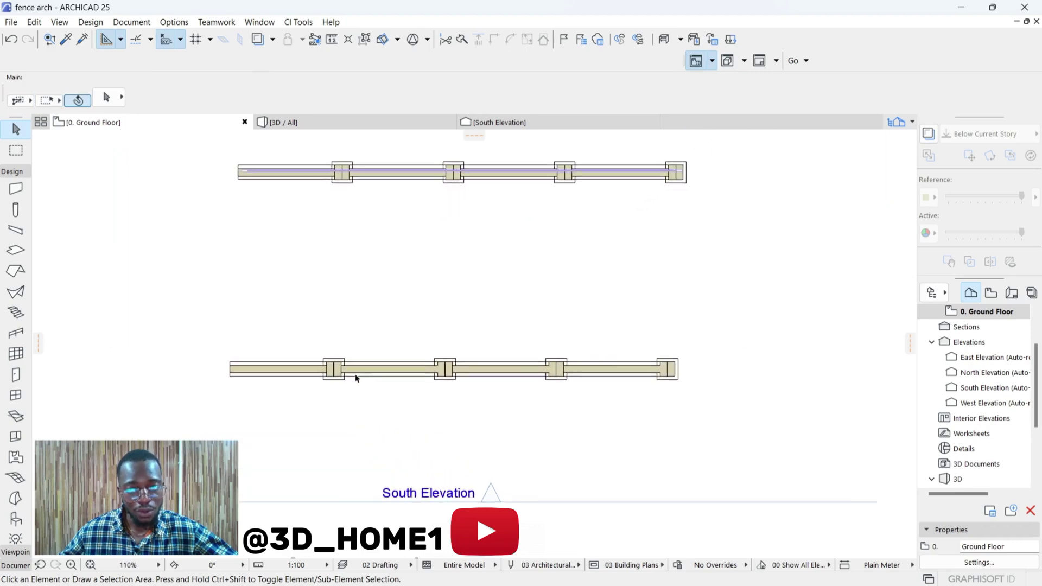
pyautogui.scroll(-5, 392, 364)
pyautogui.scroll(4, 446, 374)
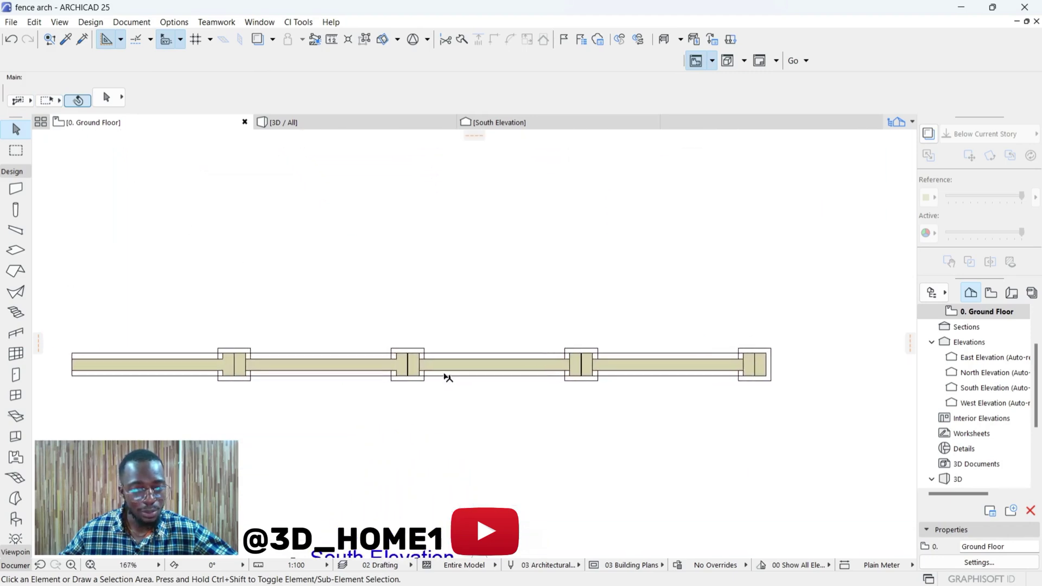
pyautogui.scroll(-3, 447, 375)
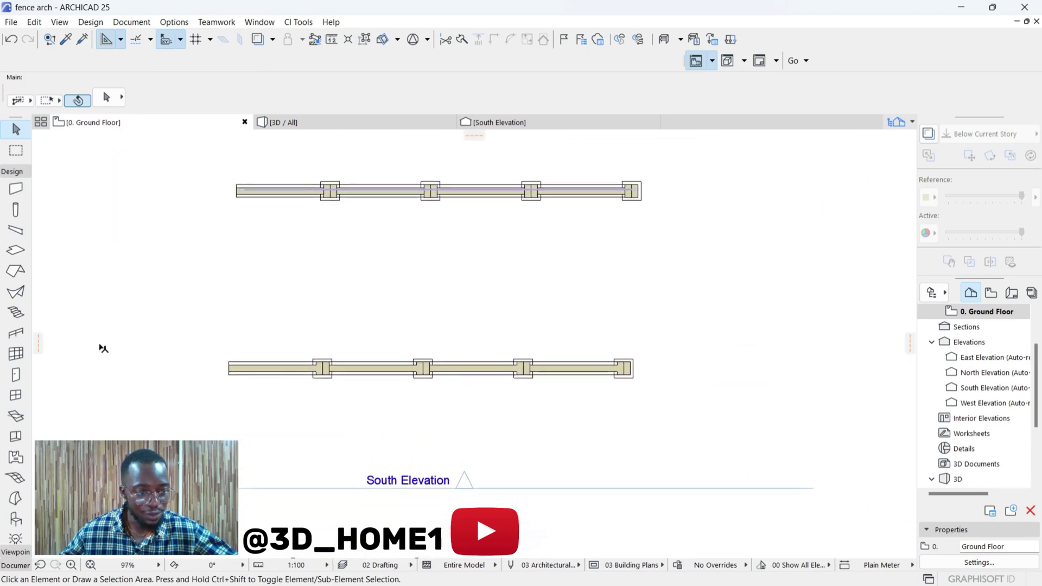
# Step: Start the Railing tool and choose the railing favorite with closely spaced vertical balusters, matching the example fence
pyautogui.click(26, 333)
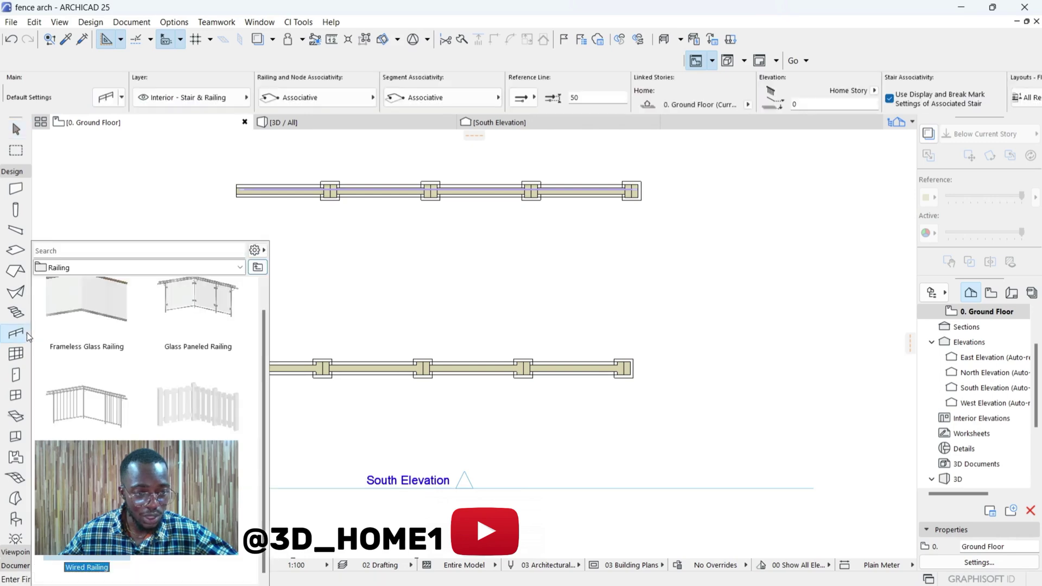
pyautogui.press('F3')
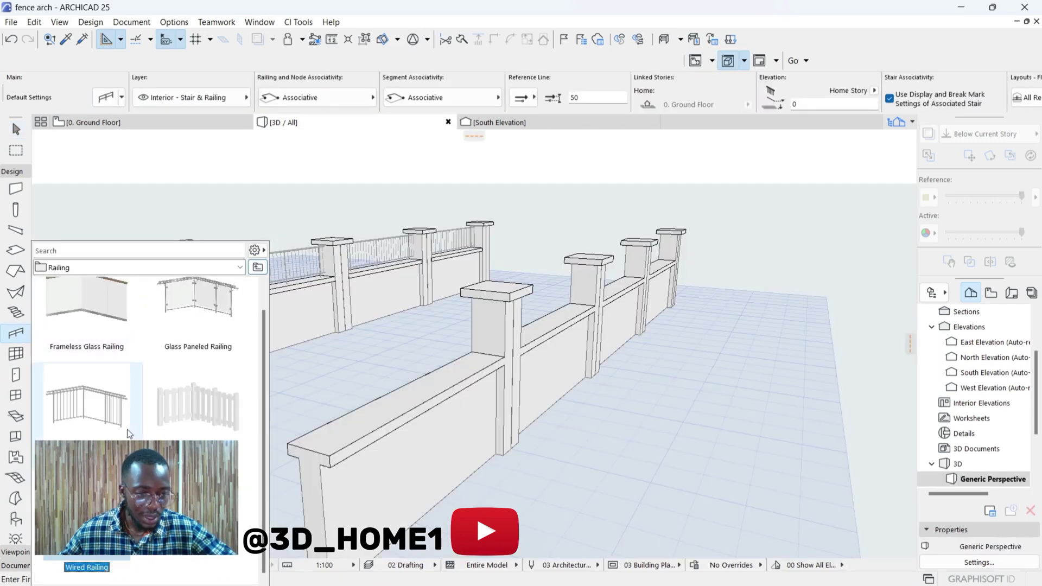
pyautogui.click(92, 426)
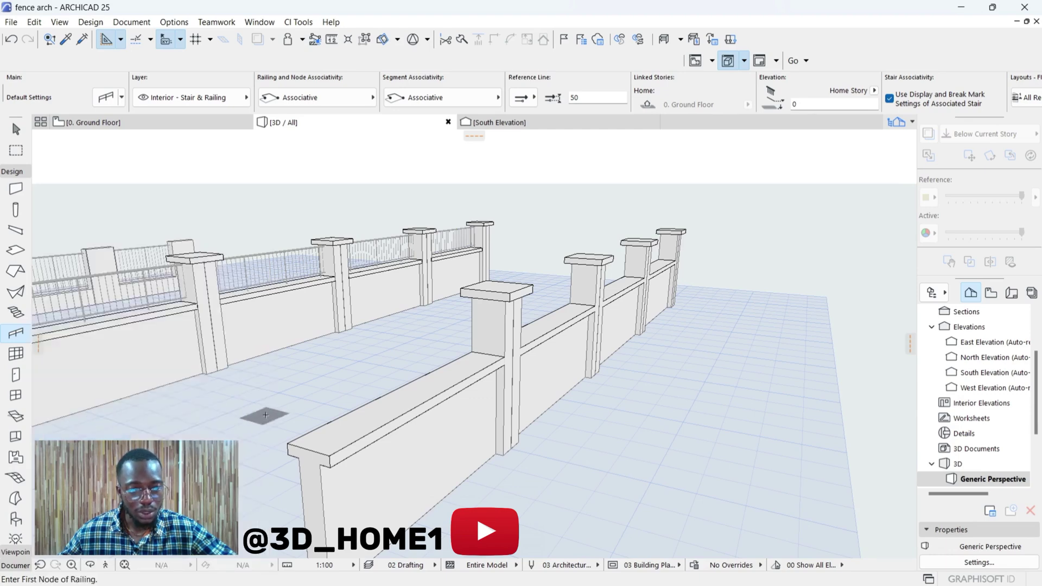
# Step: On the ground floor plan, draw the railing along the middle of the new fence wall from its free end to the last pillar's inner face
pyautogui.click(94, 124)
pyautogui.scroll(-5, 466, 359)
pyautogui.scroll(3, 150, 345)
pyautogui.scroll(4, 78, 352)
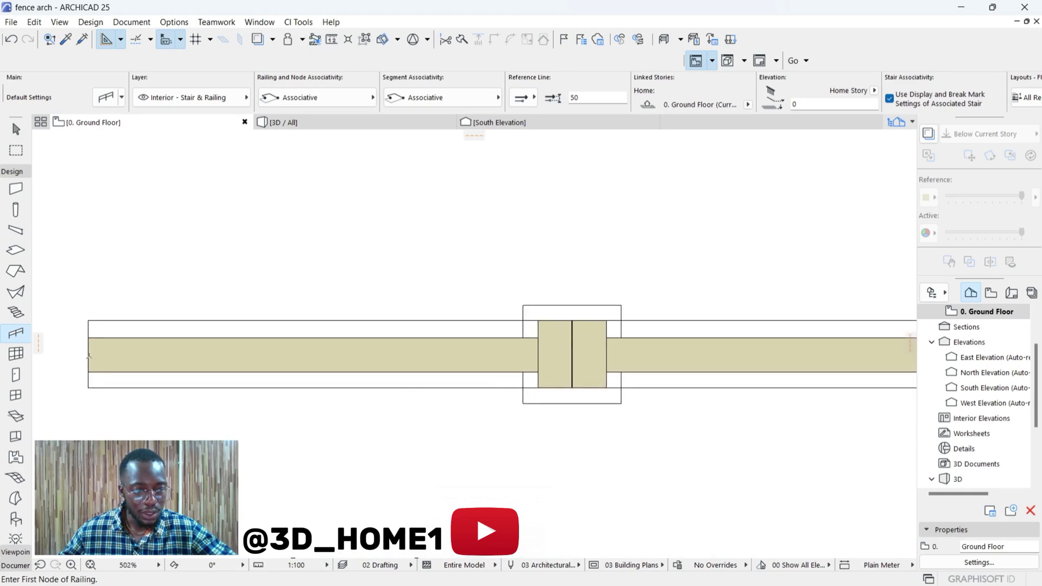
pyautogui.click(88, 356)
pyautogui.scroll(-4, 95, 356)
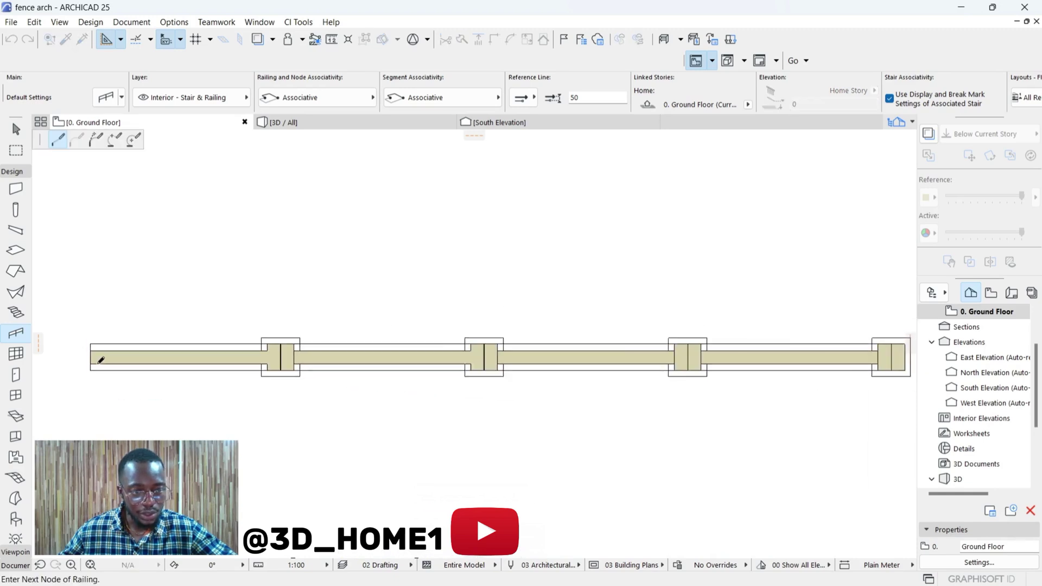
pyautogui.scroll(5, 796, 358)
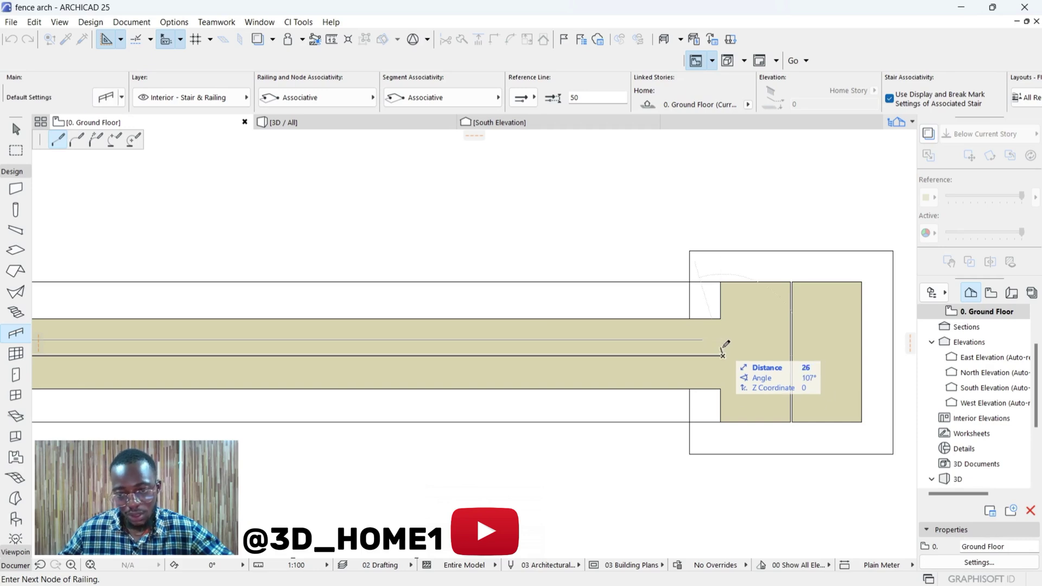
pyautogui.rightClick(723, 350)
pyautogui.click(747, 413)
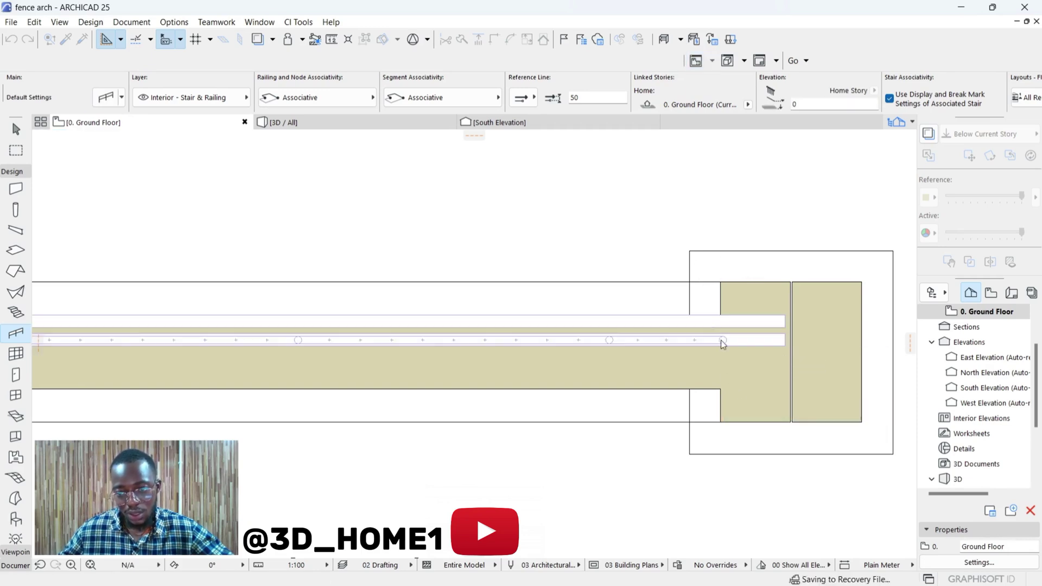